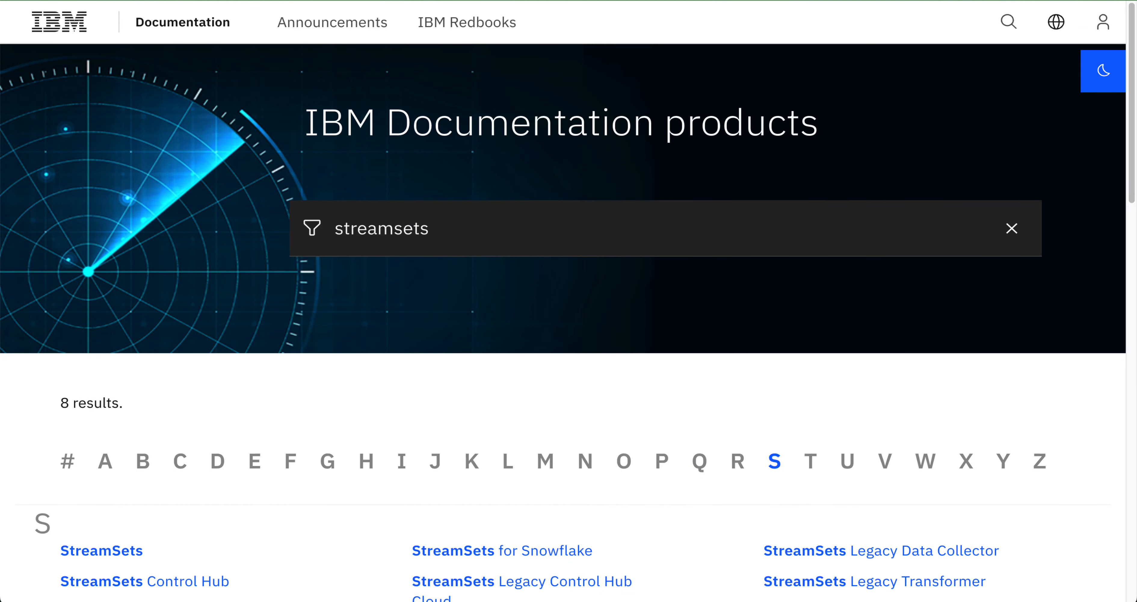
# Open the IBM StreamSets 6.x documentation and search all its titles for field processors.
pyautogui.click(107, 552)
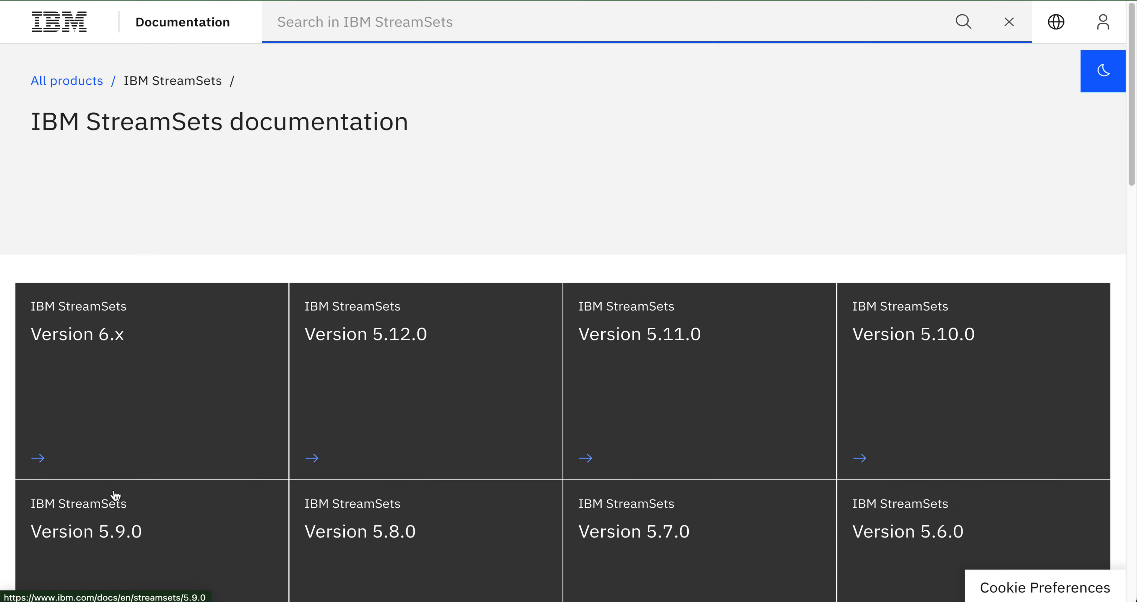
pyautogui.click(96, 337)
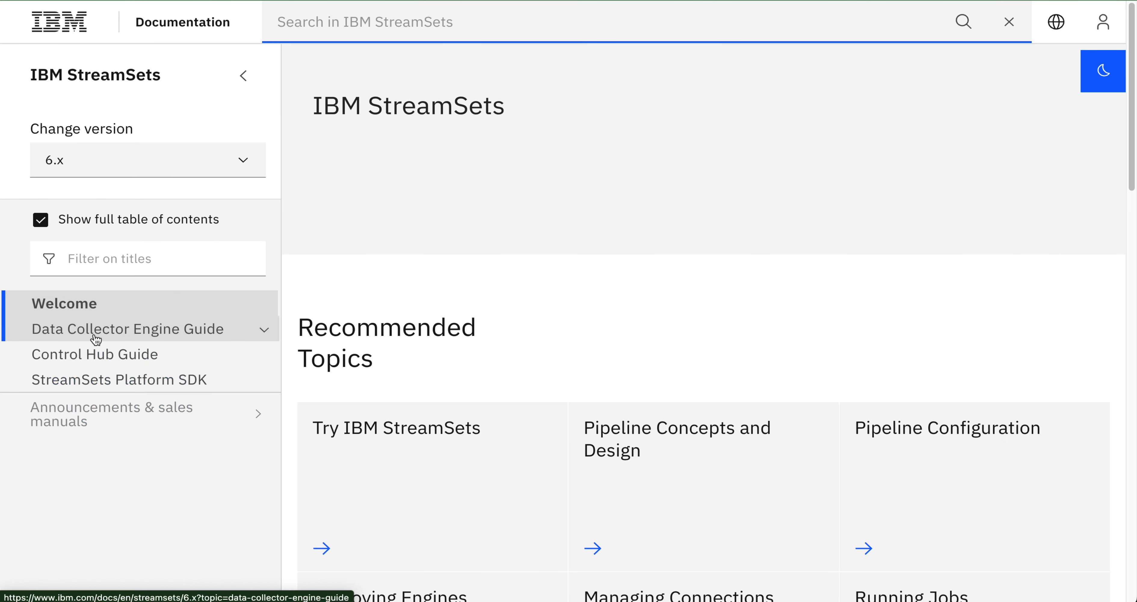
pyautogui.click(100, 256)
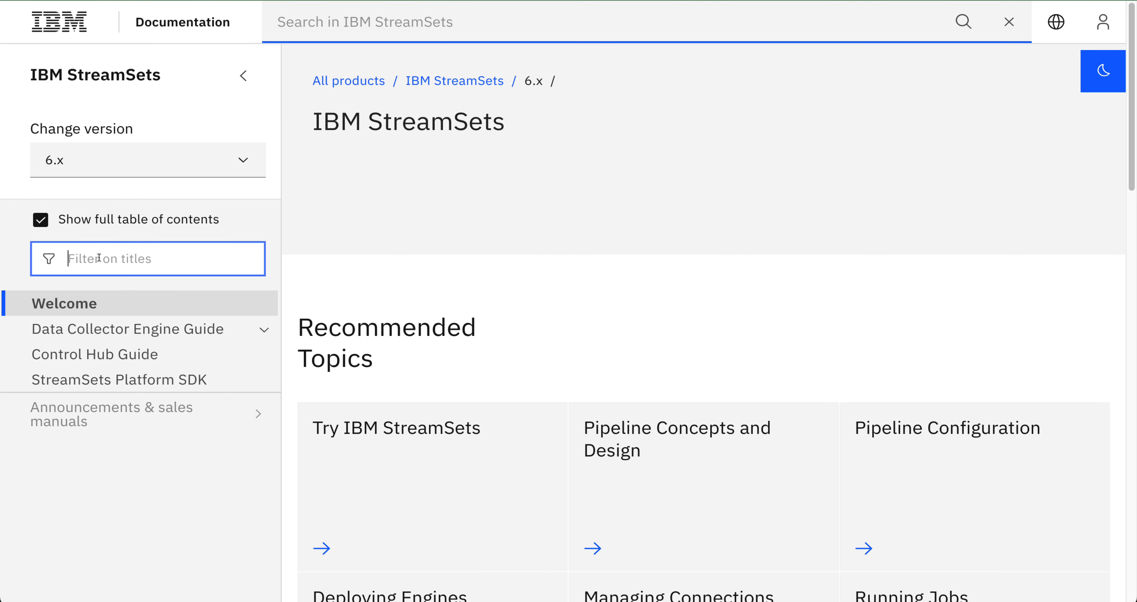
pyautogui.write('fiel')
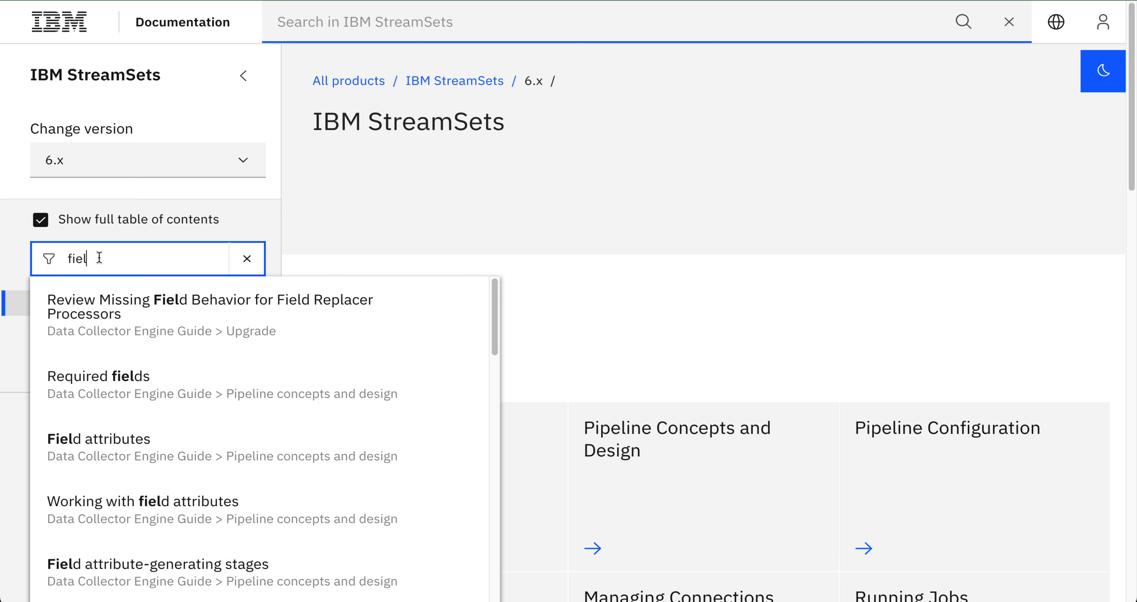
pyautogui.write('d processors')
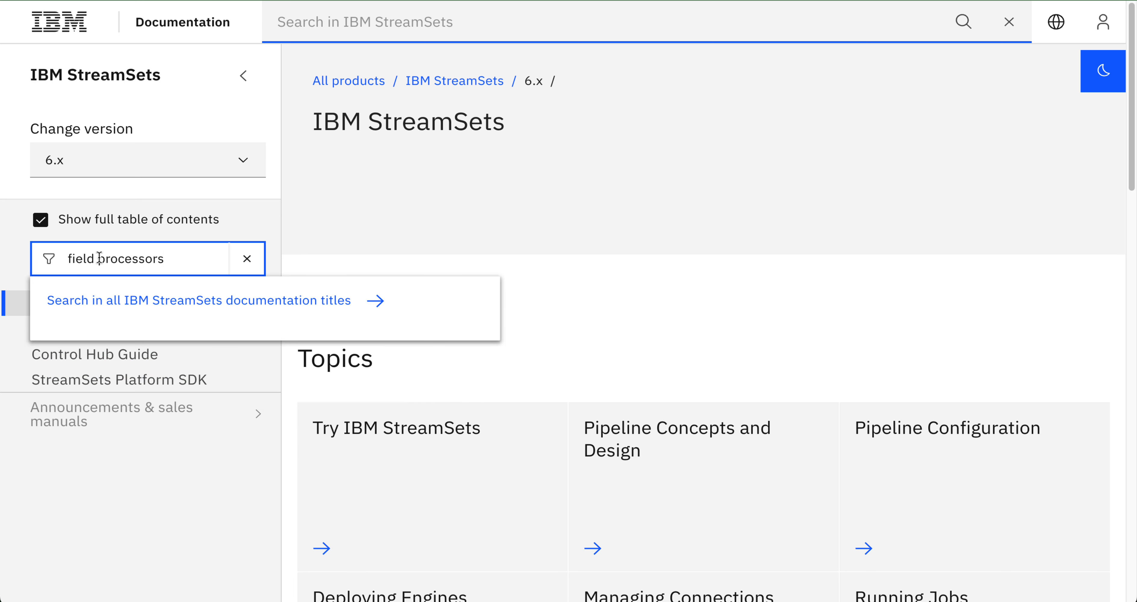
pyautogui.click(193, 308)
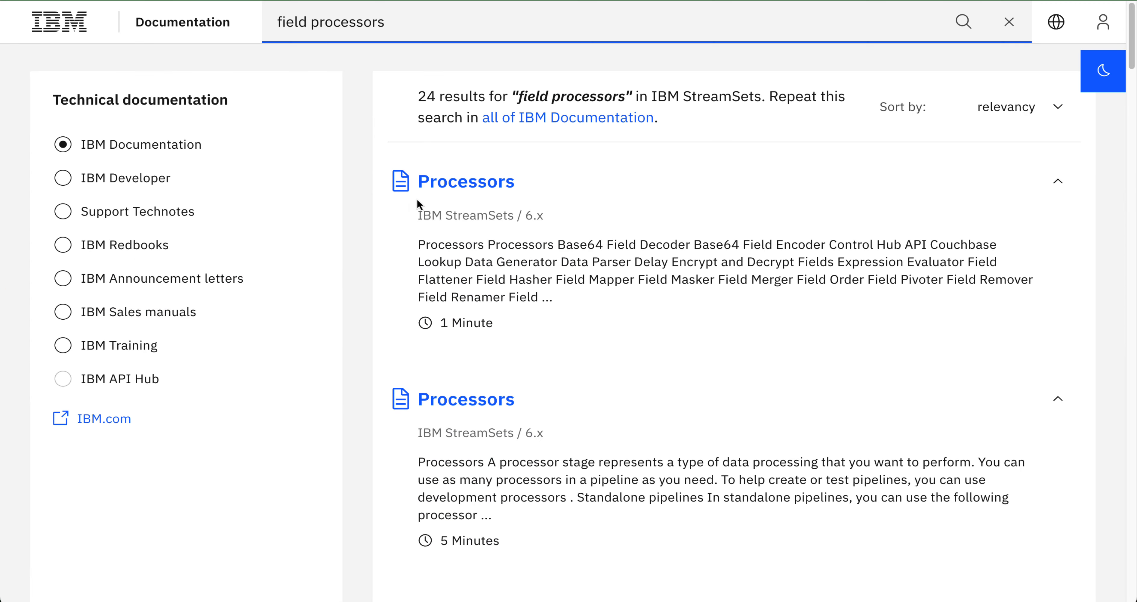
# Open the Processors documentation topic and scroll through its list of processors.
pyautogui.click(469, 187)
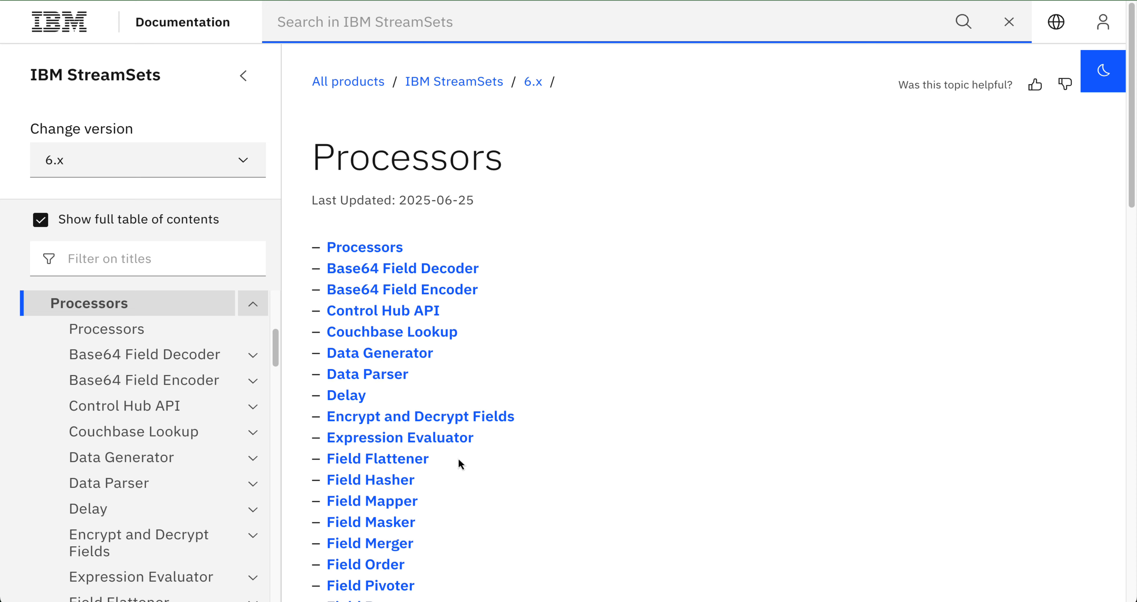
pyautogui.scroll(-5, 459, 454)
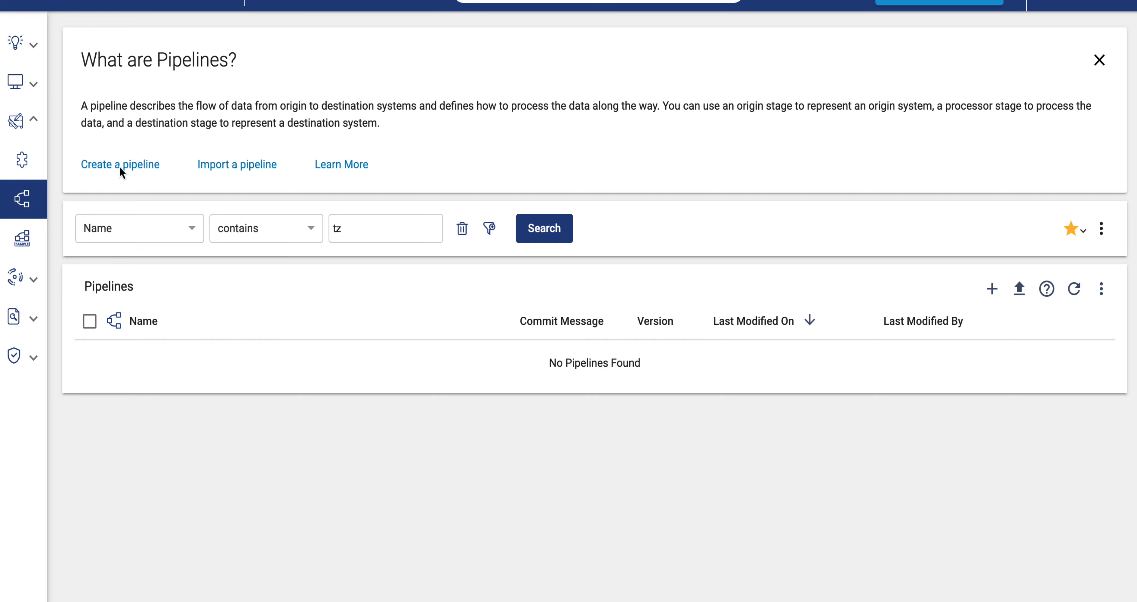
# Create a new blank Data Collector pipeline named Field Processors and open it in the canvas.
pyautogui.click(129, 168)
pyautogui.click(259, 201)
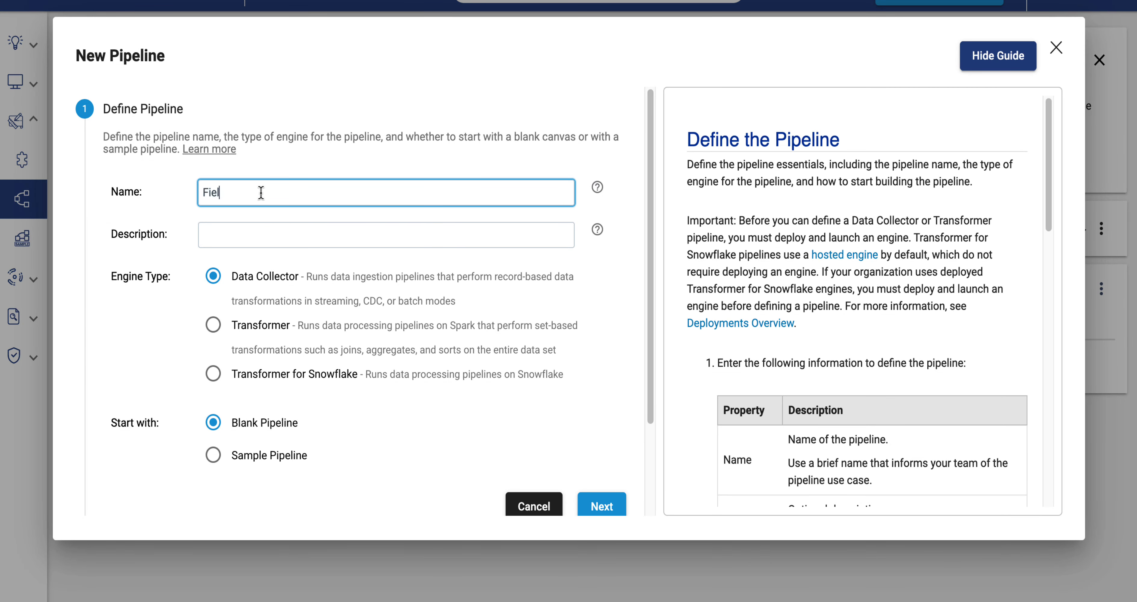
pyautogui.write('Field Processors')
pyautogui.click(611, 502)
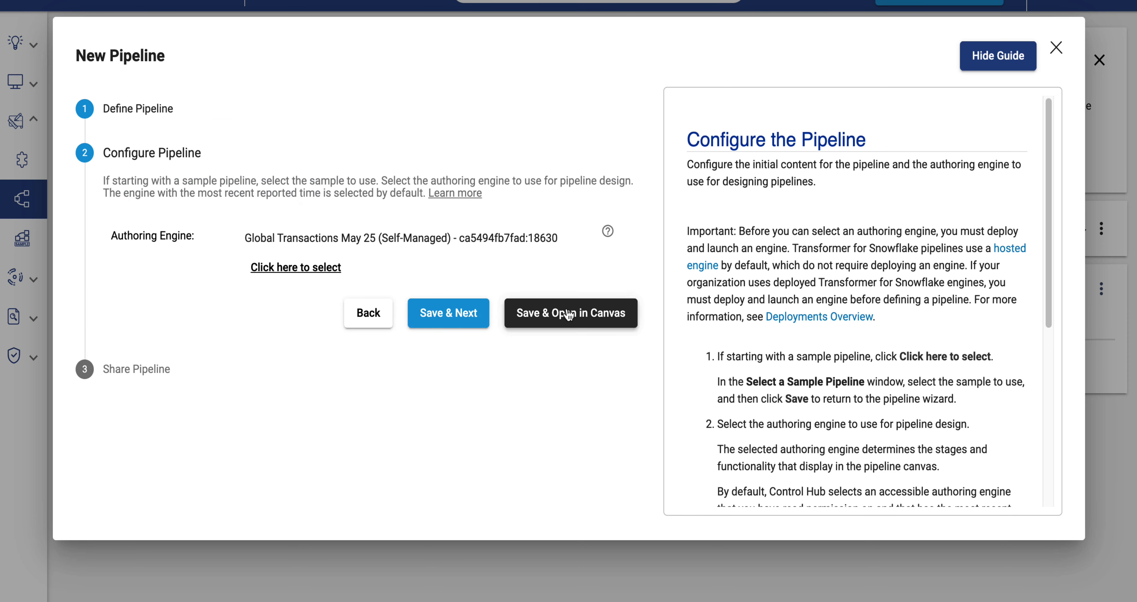
pyautogui.click(569, 314)
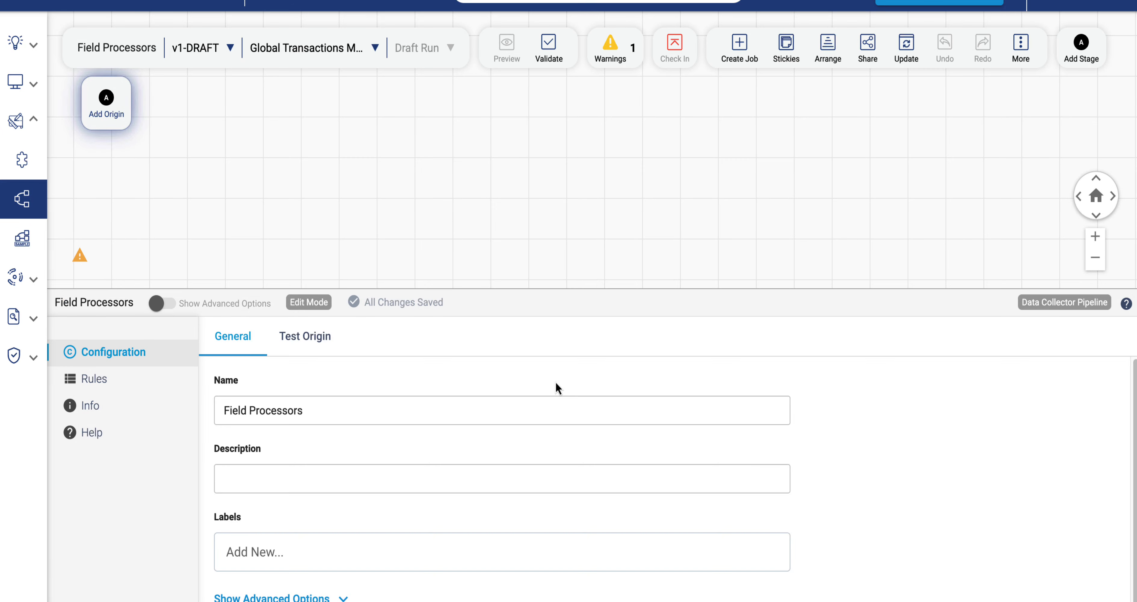
# Add a Dev Raw Data Source origin to the pipeline.
pyautogui.click(119, 110)
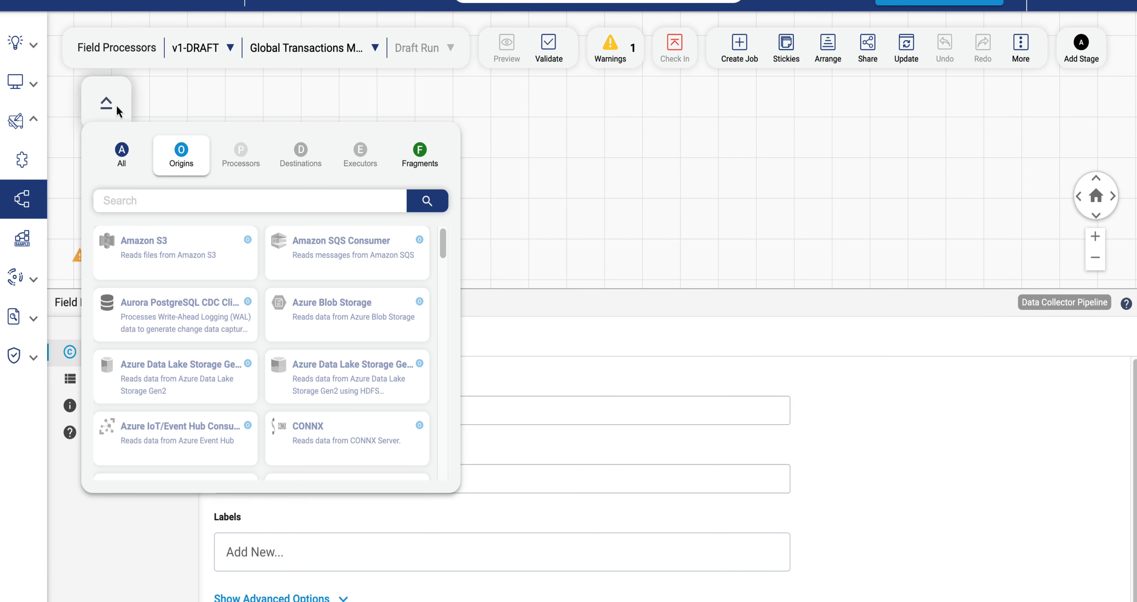
pyautogui.scroll(-3, 346, 367)
pyautogui.click(346, 367)
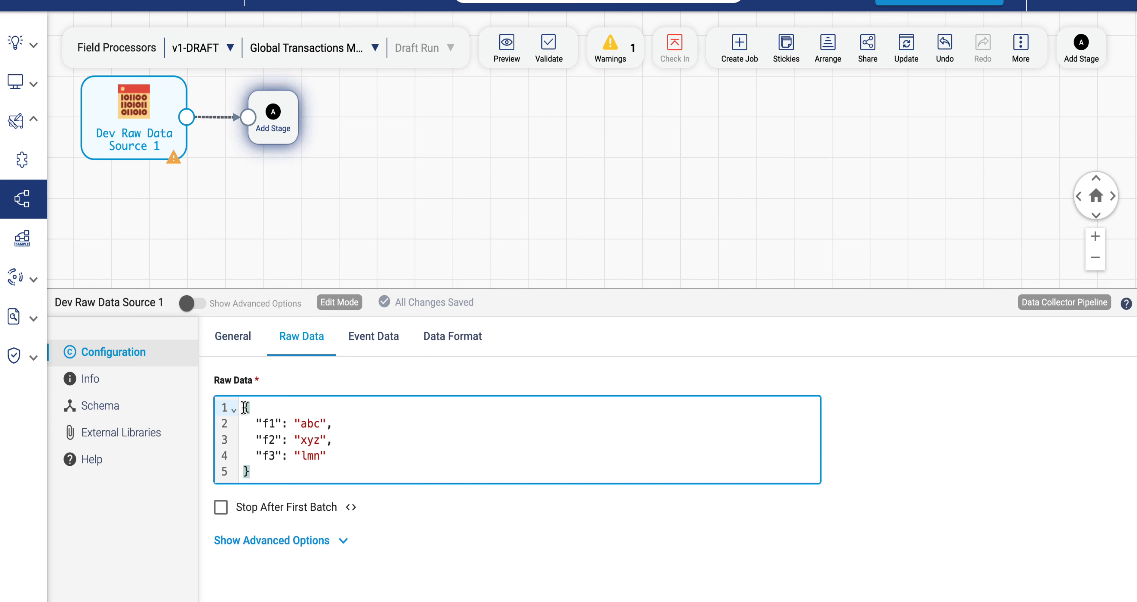
# Replace the origin's raw data with the pasted JSON sample of three people's records and enable Stop After First Batch.
pyautogui.moveTo(244, 407); pyautogui.dragTo(285, 473)
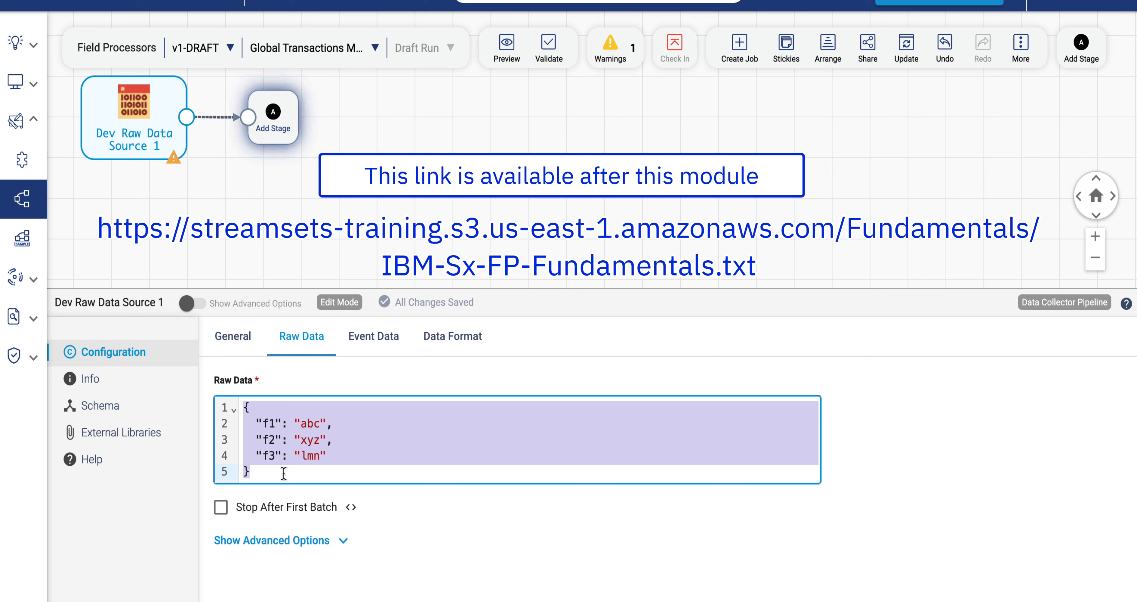
pyautogui.hotkey('ctrl', 'v')
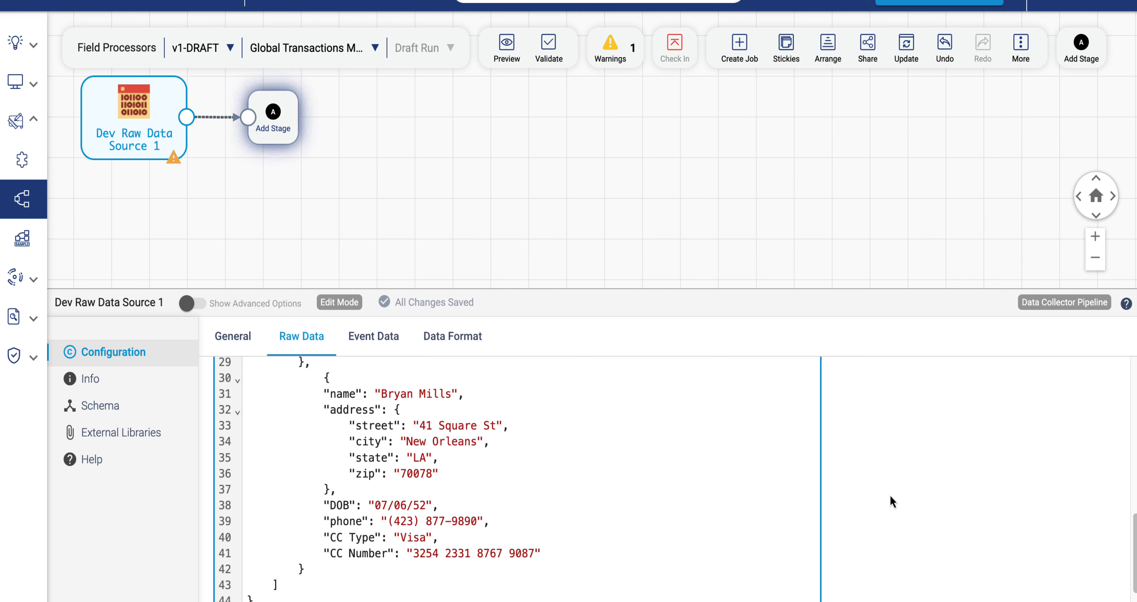
pyautogui.scroll(-5, 889, 496)
pyautogui.scroll(8, 624, 451)
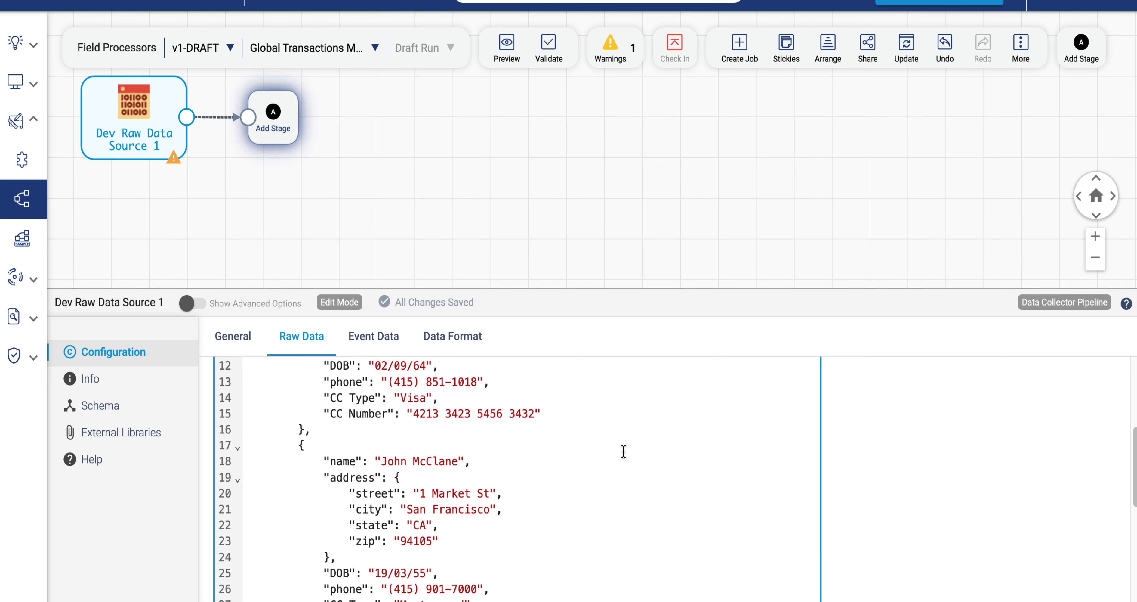
pyautogui.scroll(-8, 622, 452)
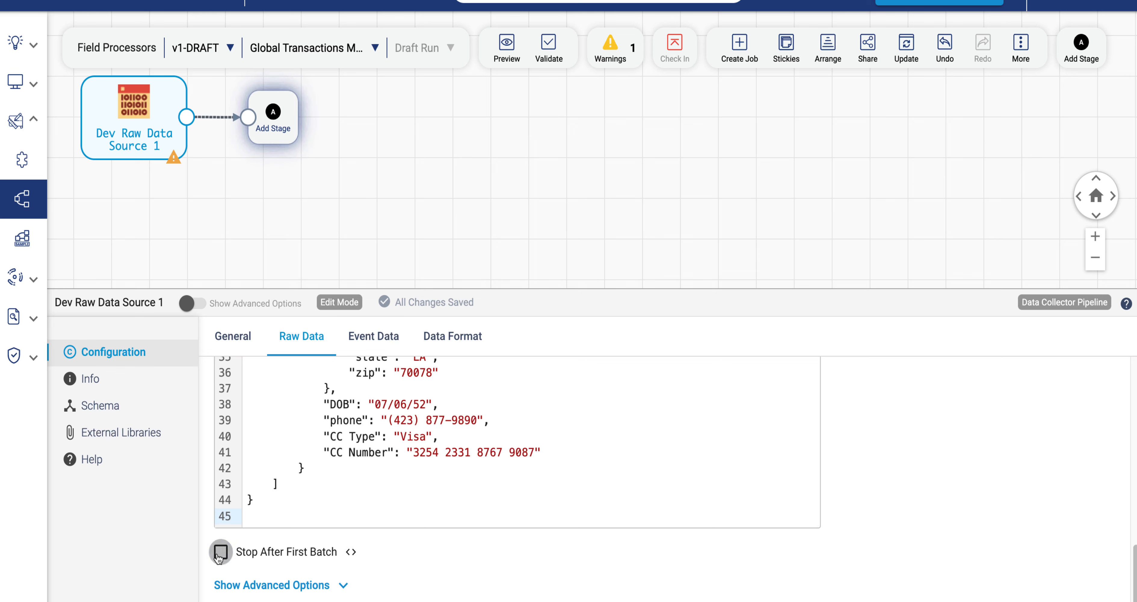
pyautogui.click(220, 553)
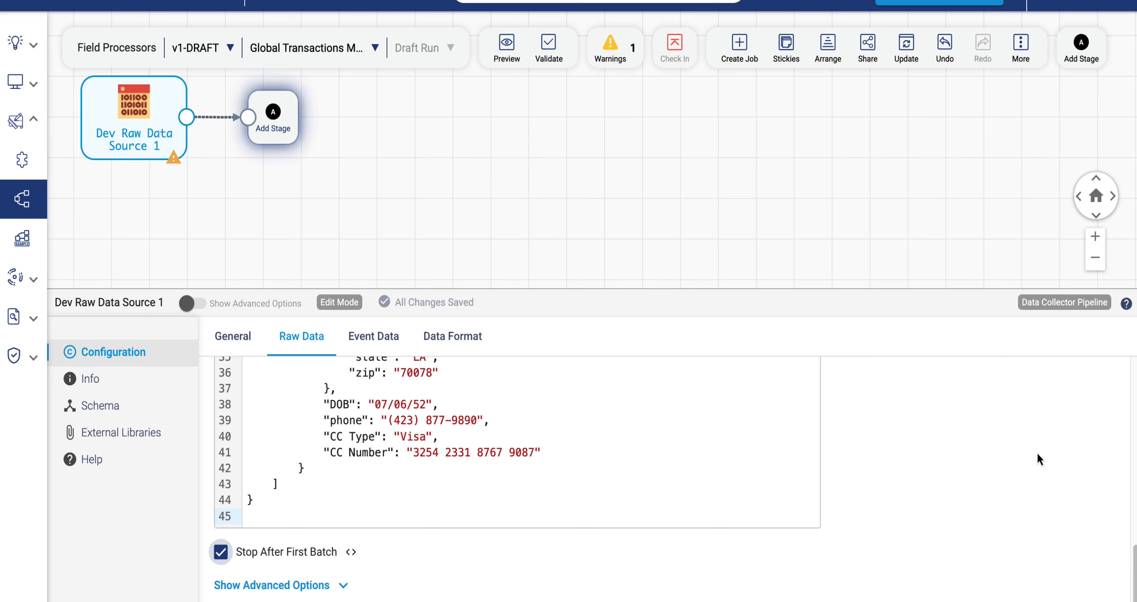
# Run a preview and expand the origin's results list to inspect each record's fields.
pyautogui.click(498, 44)
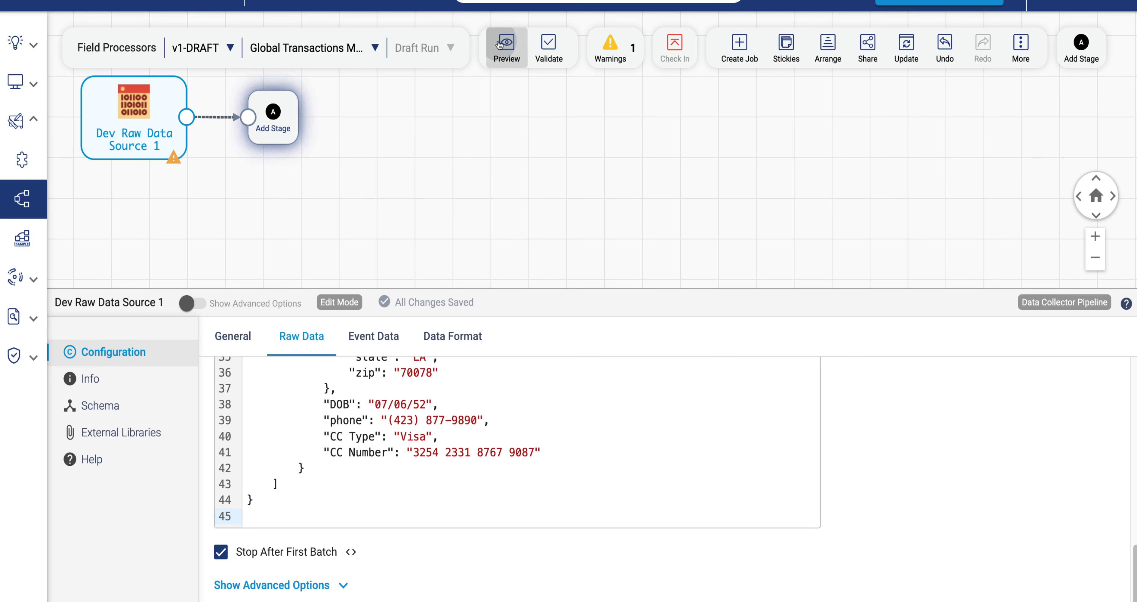
pyautogui.click(531, 90)
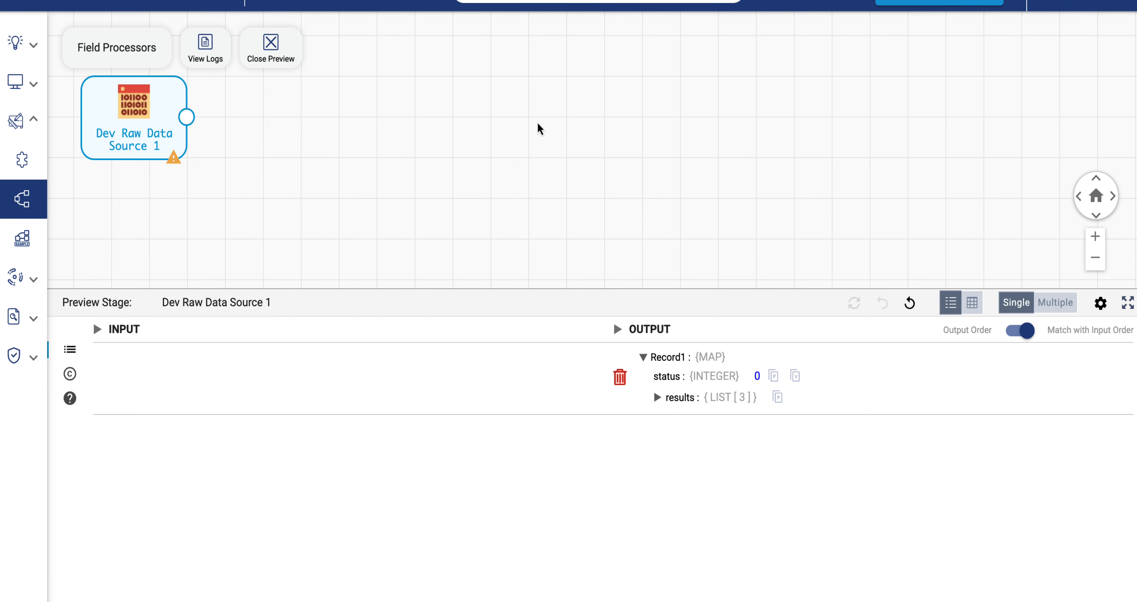
pyautogui.click(659, 399)
pyautogui.click(674, 417)
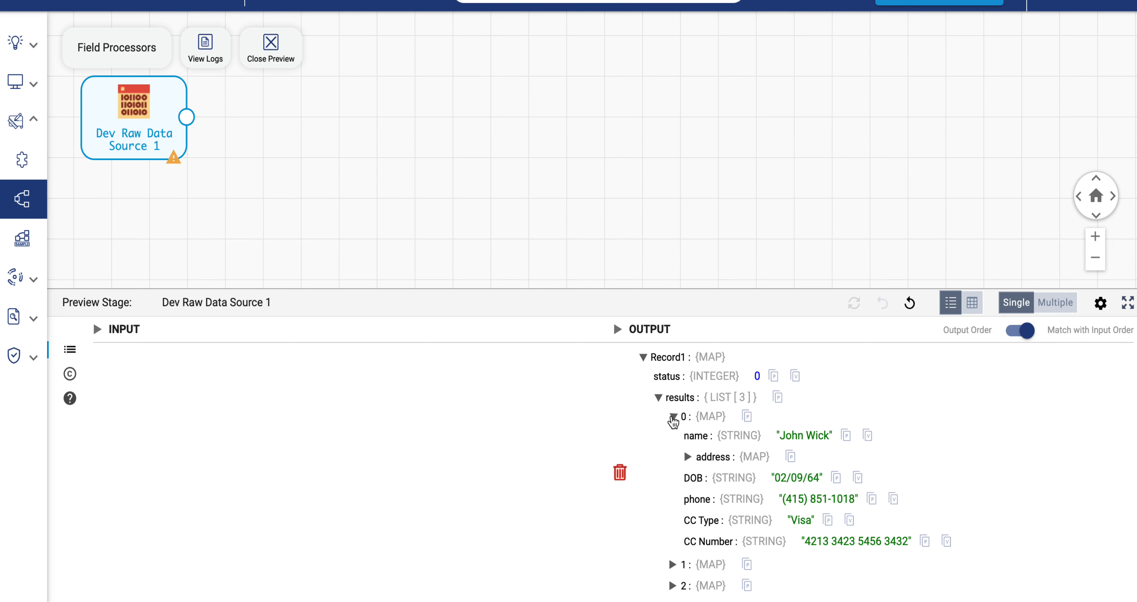
pyautogui.click(678, 567)
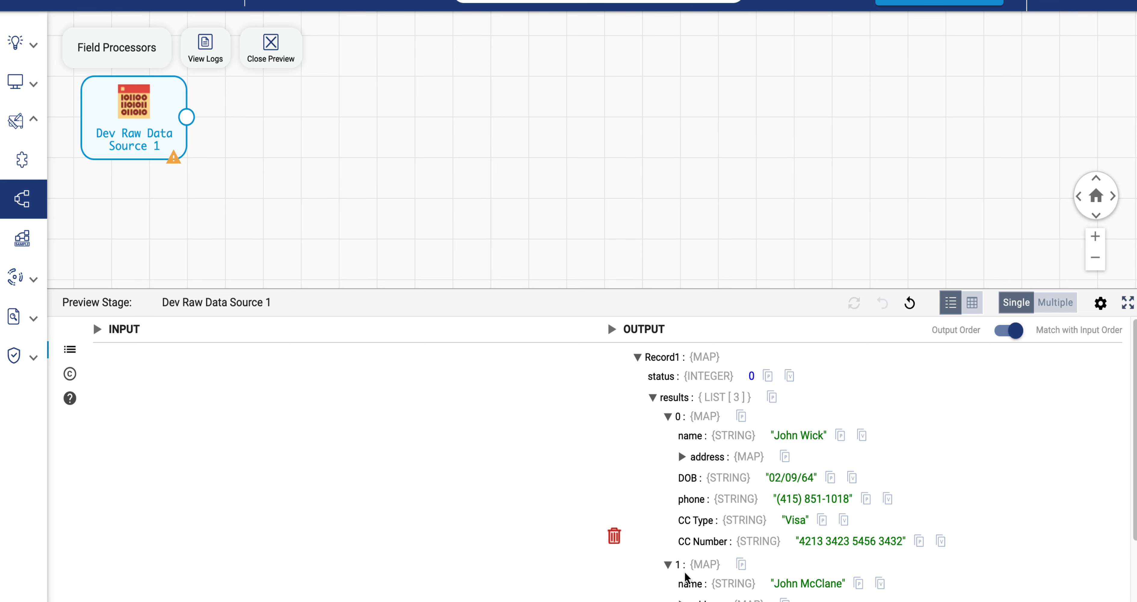
pyautogui.scroll(-3, 901, 539)
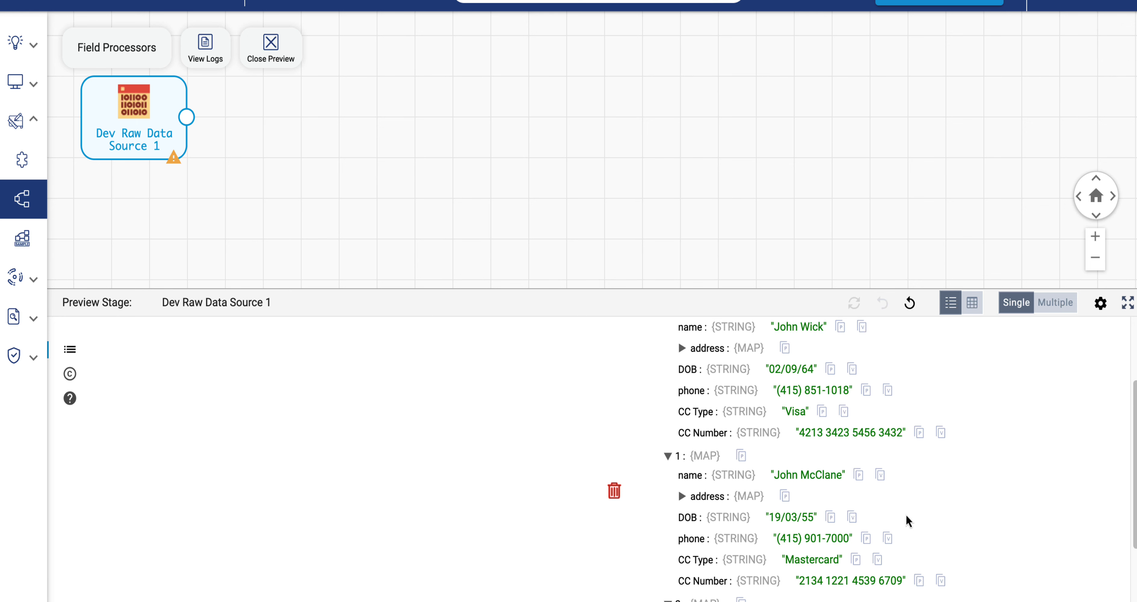
pyautogui.scroll(-3, 936, 491)
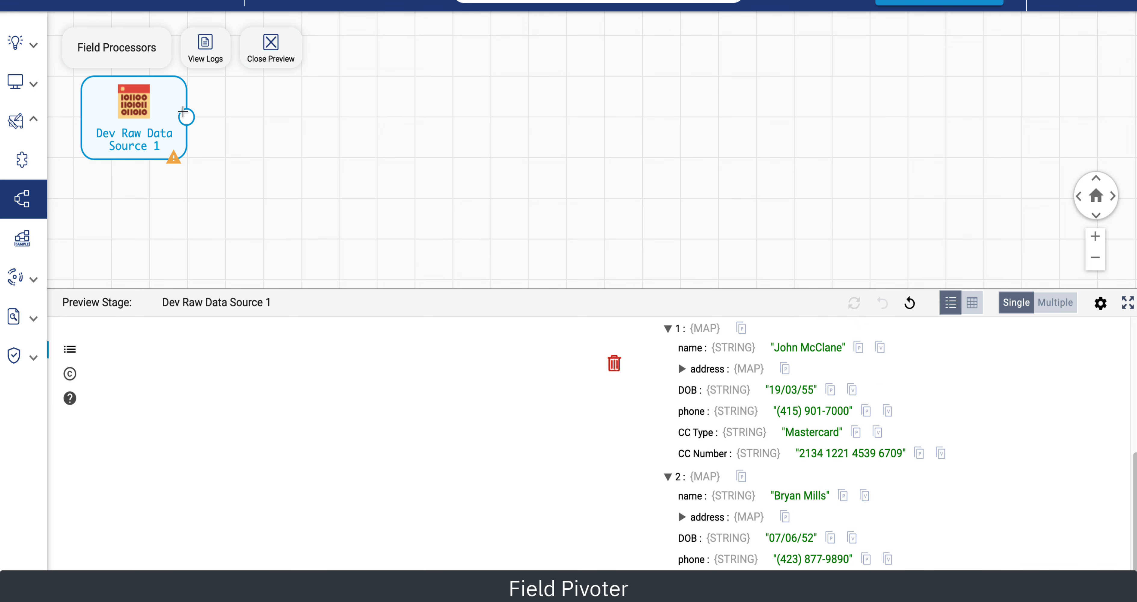
# Close the preview and add a Field Pivoter processor connected after the origin.
pyautogui.click(259, 55)
pyautogui.click(272, 114)
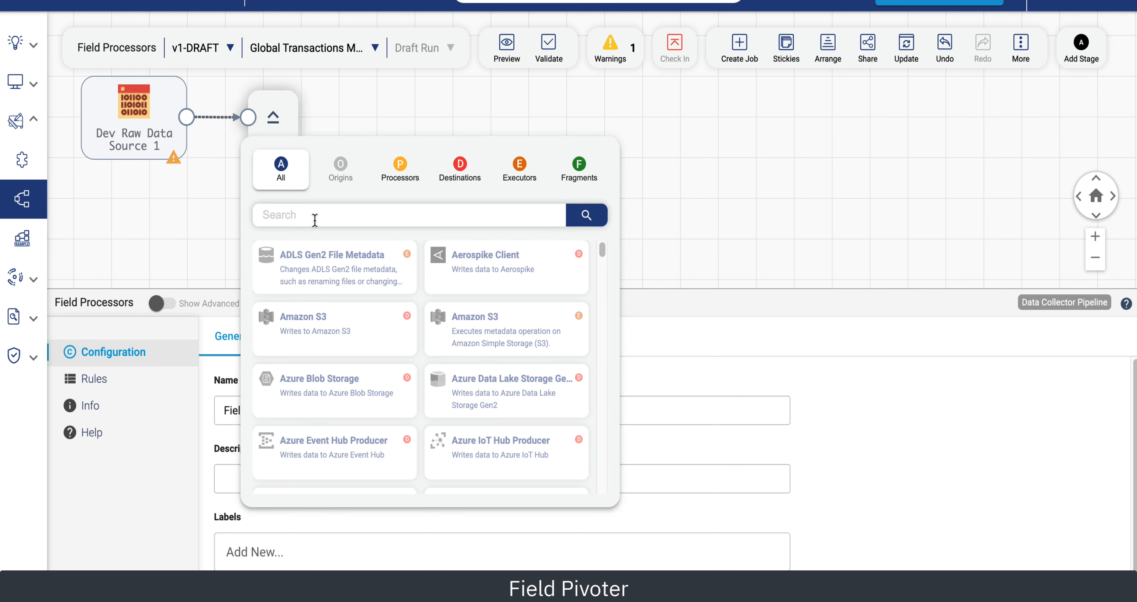
pyautogui.write('piv')
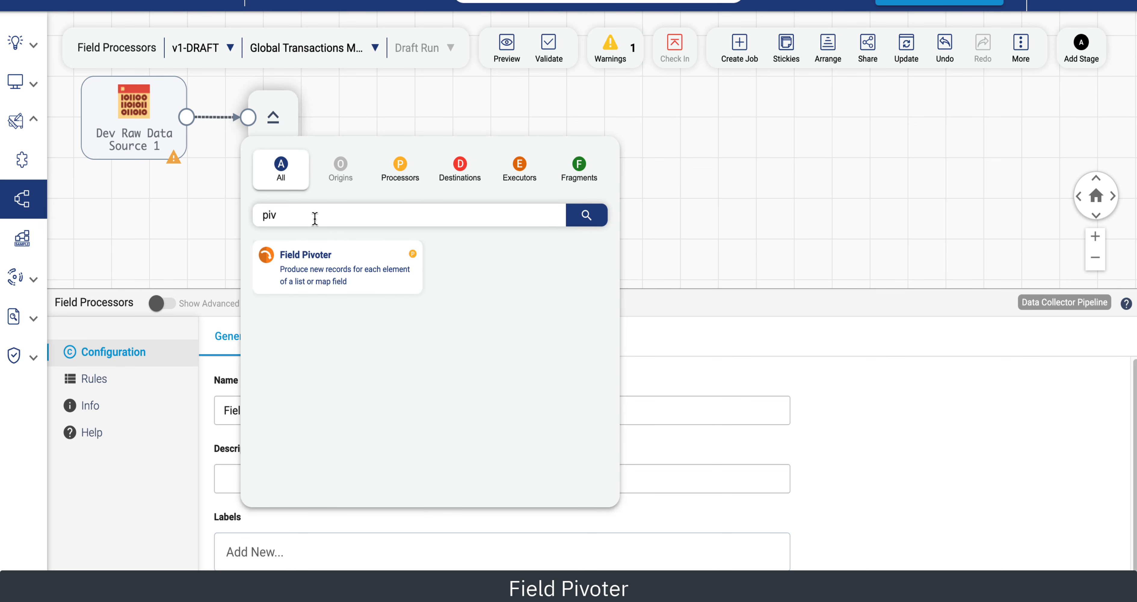
pyautogui.click(325, 270)
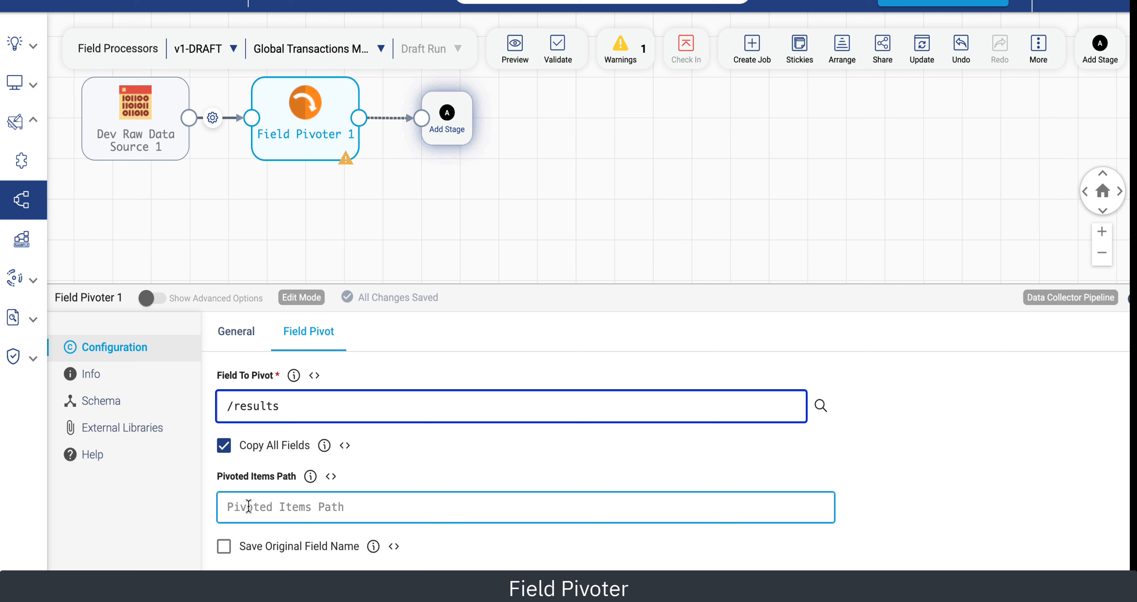
# Set the Field Pivoter's Pivoted Items Path to /.
pyautogui.click(249, 506)
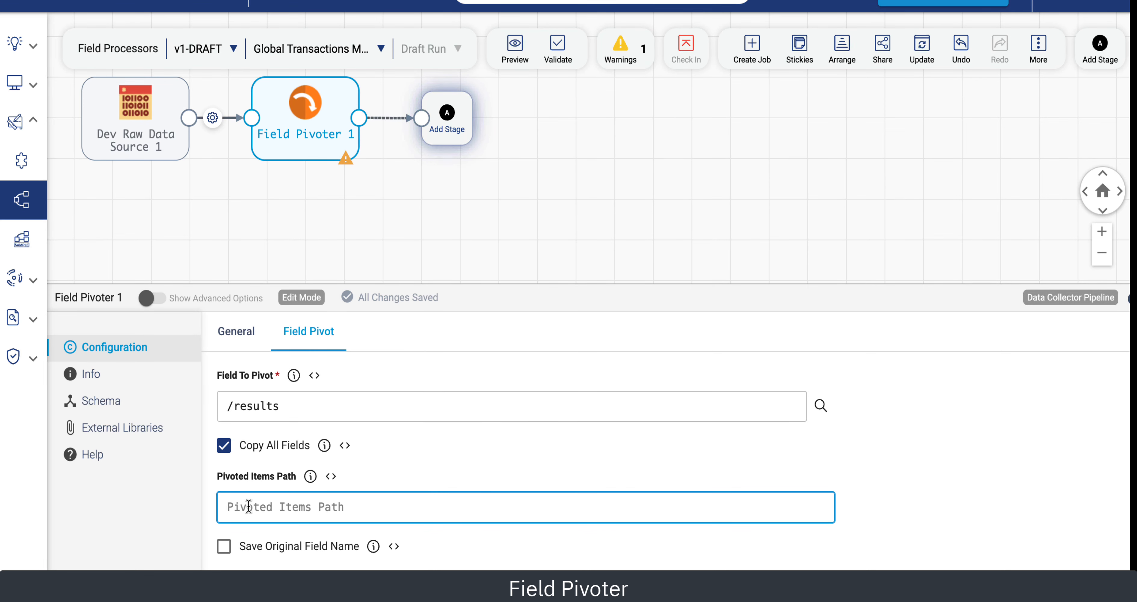
pyautogui.write('/')
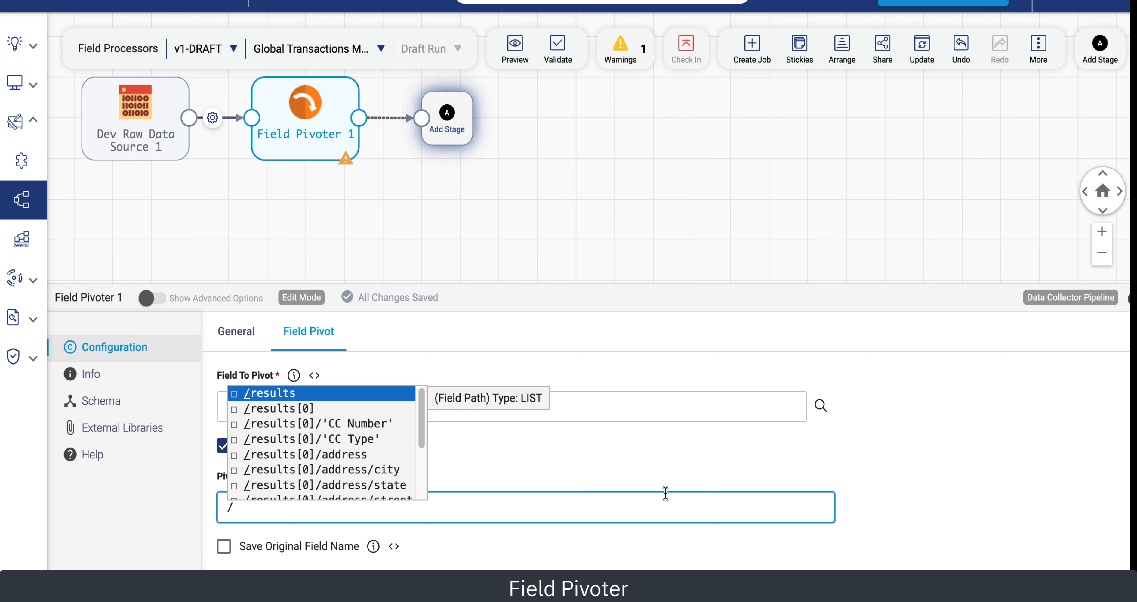
pyautogui.click(826, 467)
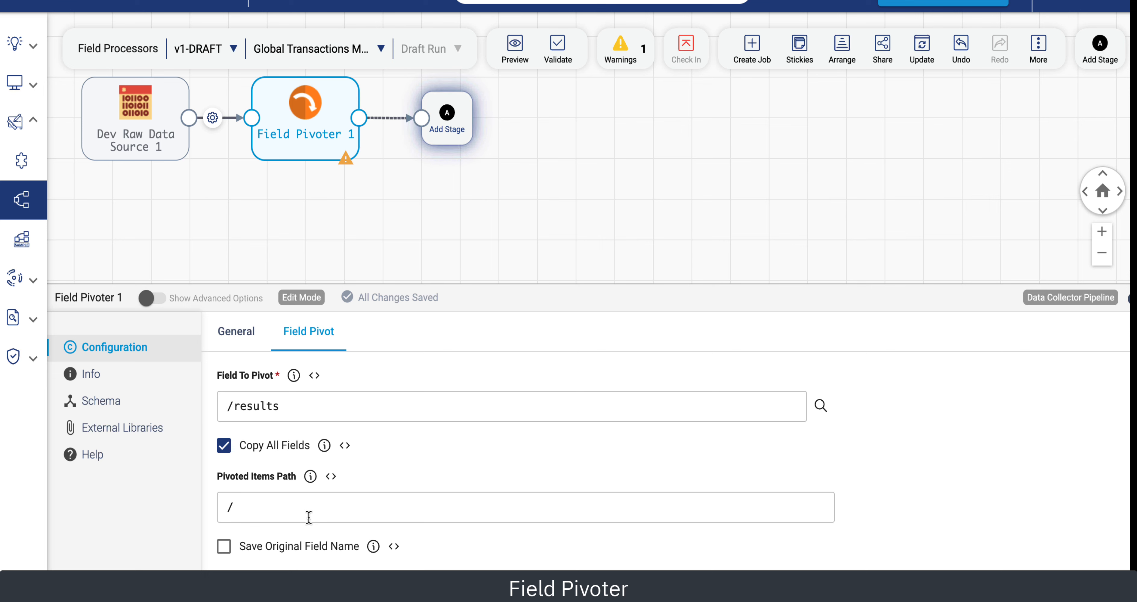
# Run a preview and compare the origin's output with the Field Pivoter's input and output records.
pyautogui.click(517, 50)
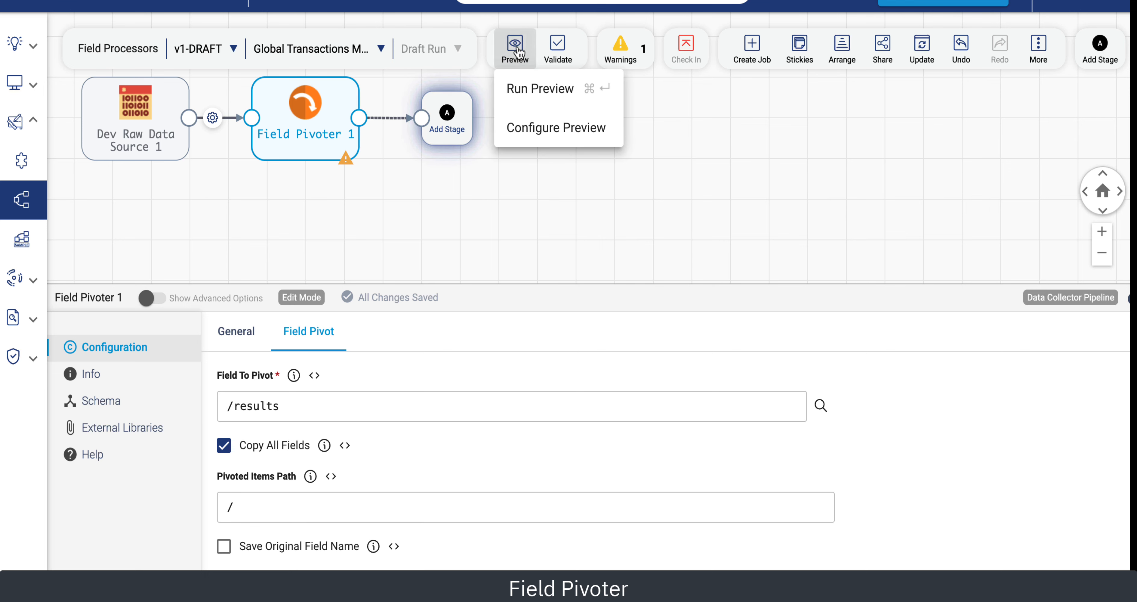
pyautogui.click(535, 91)
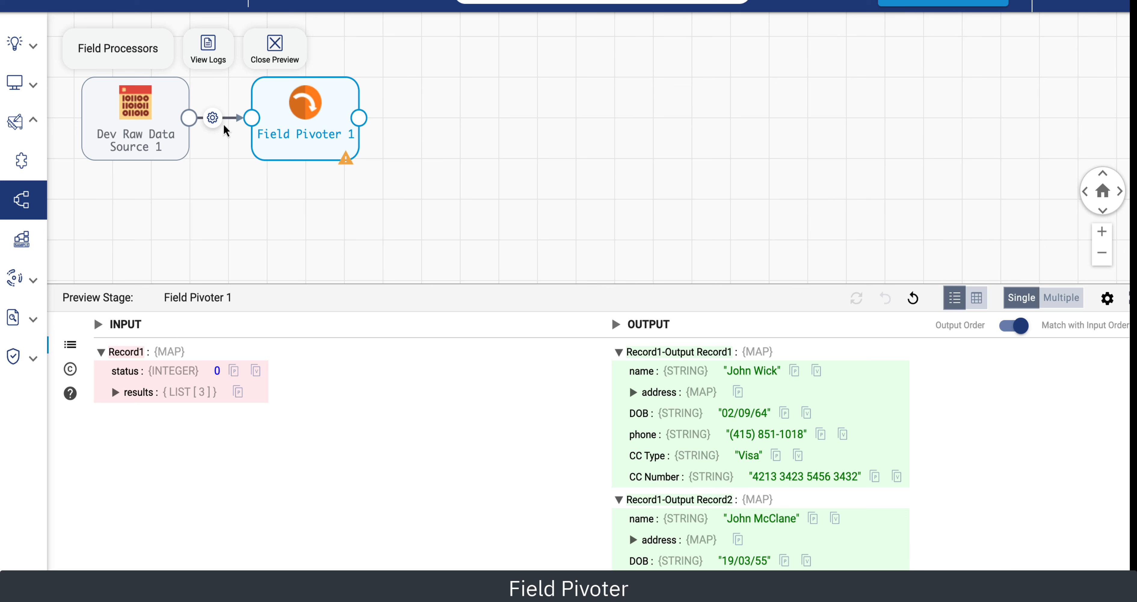
pyautogui.click(91, 135)
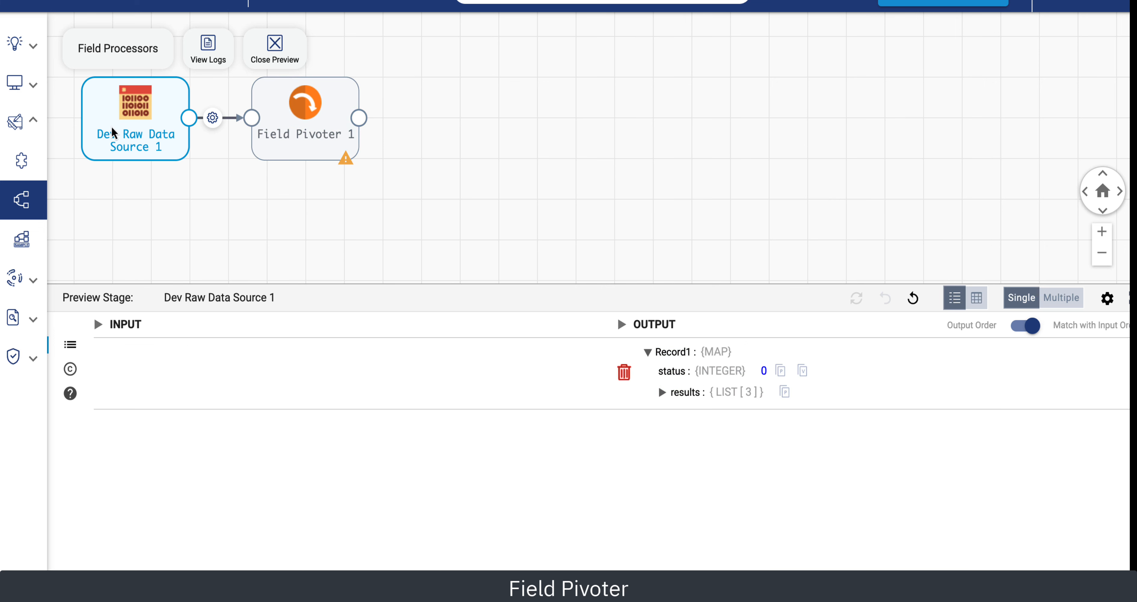
pyautogui.click(663, 393)
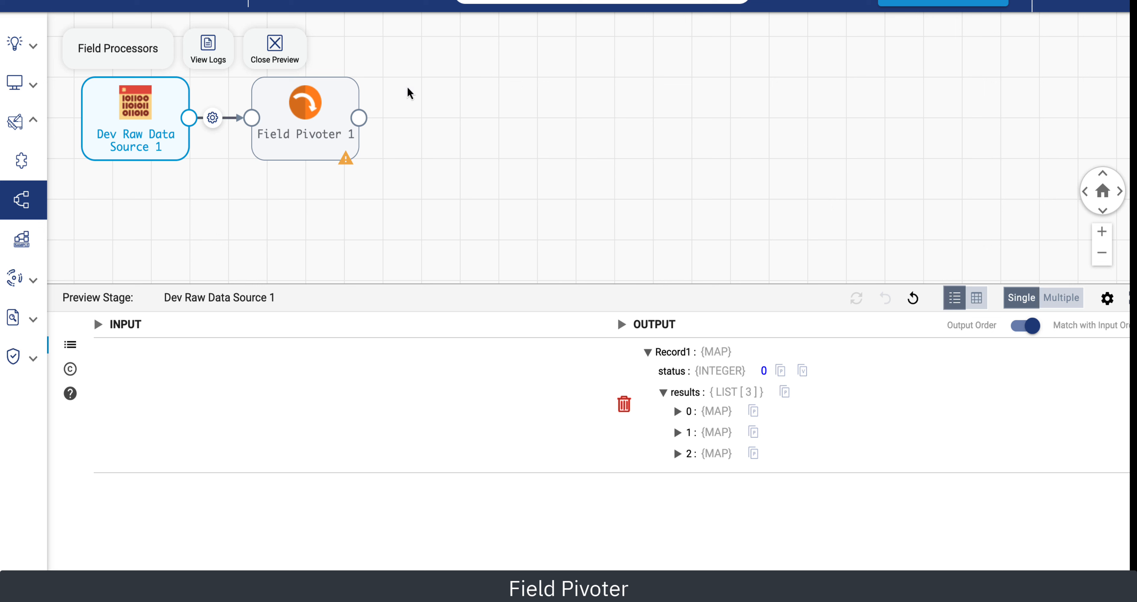
pyautogui.click(305, 126)
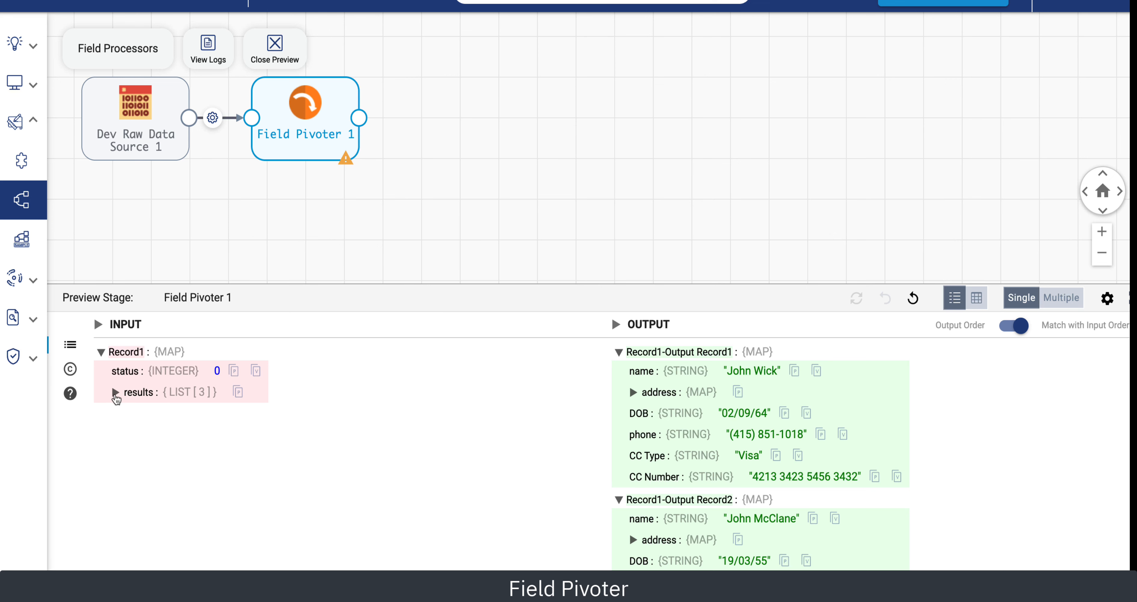
# Close the preview and add a Field Flattener processor connected after the Field Pivoter.
pyautogui.click(115, 392)
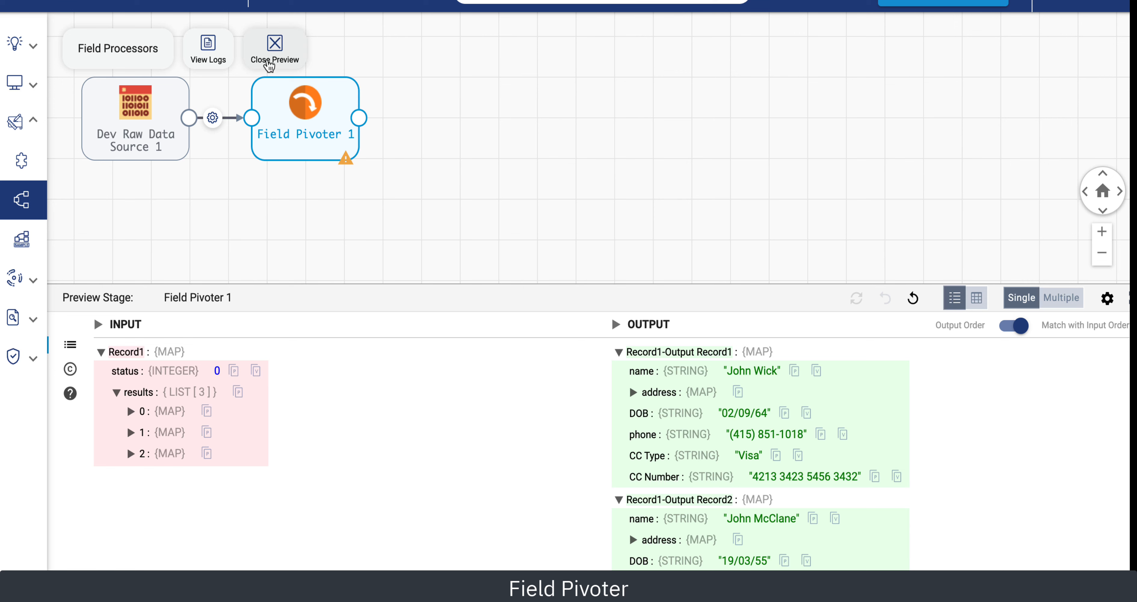
pyautogui.click(268, 64)
pyautogui.click(446, 126)
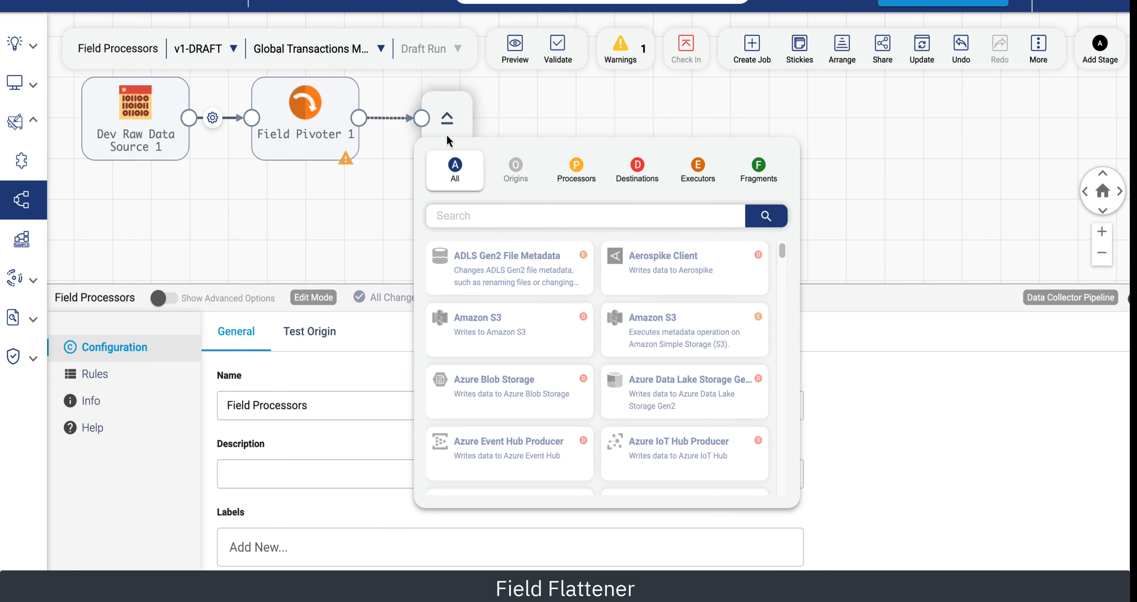
pyautogui.write('flat')
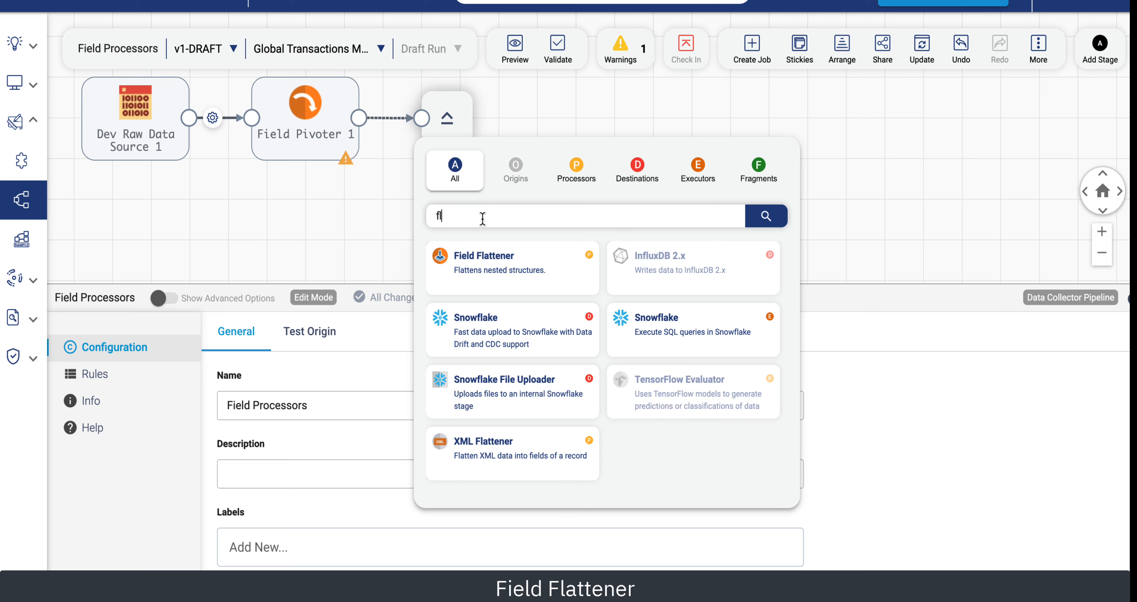
pyautogui.click(498, 261)
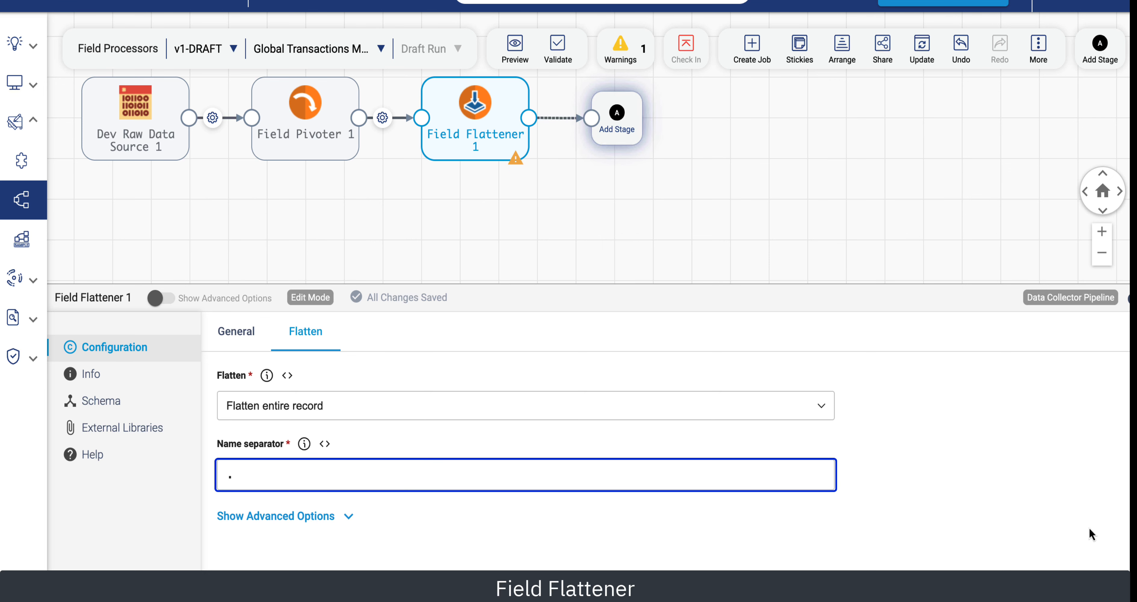
# Run a preview and expand the Field Flattener's input address map to compare it with the flattened output.
pyautogui.moveTo(264, 284); pyautogui.dragTo(265, 264)
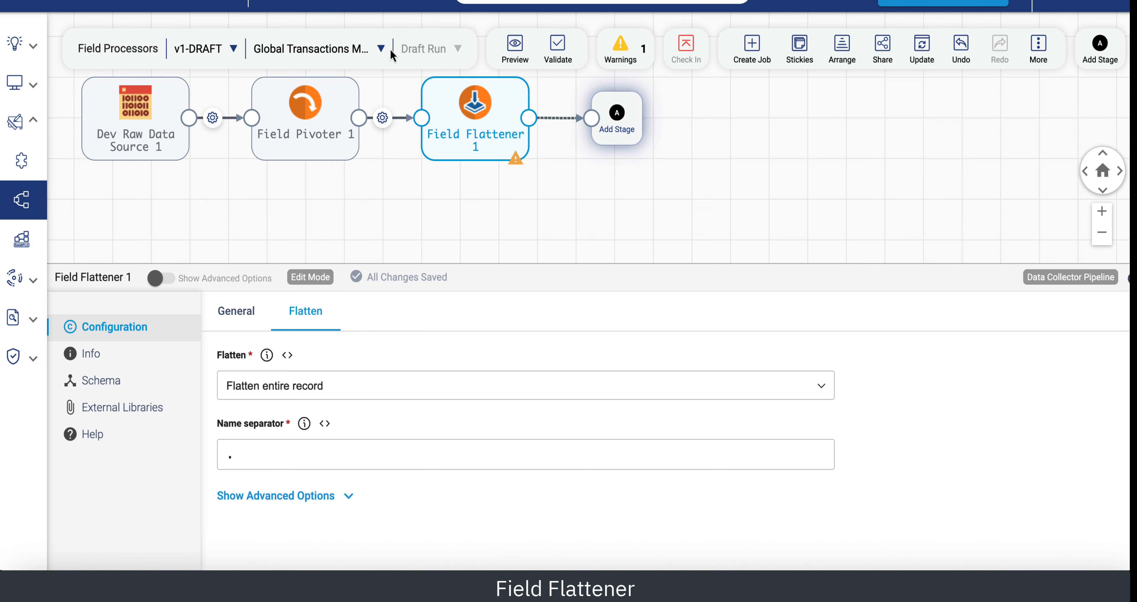
pyautogui.click(516, 49)
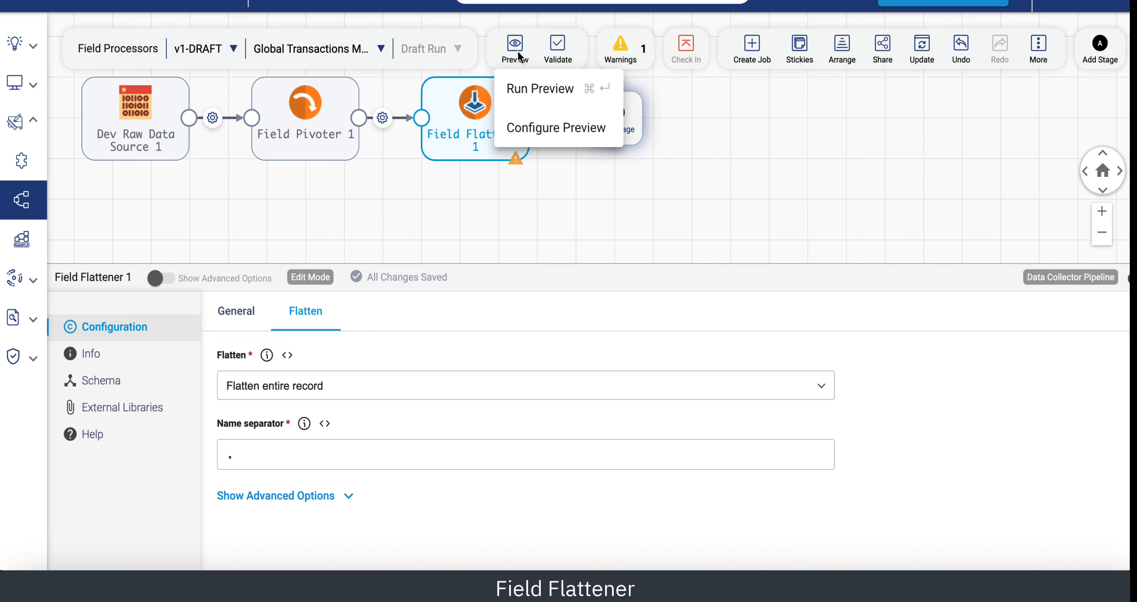
pyautogui.click(541, 93)
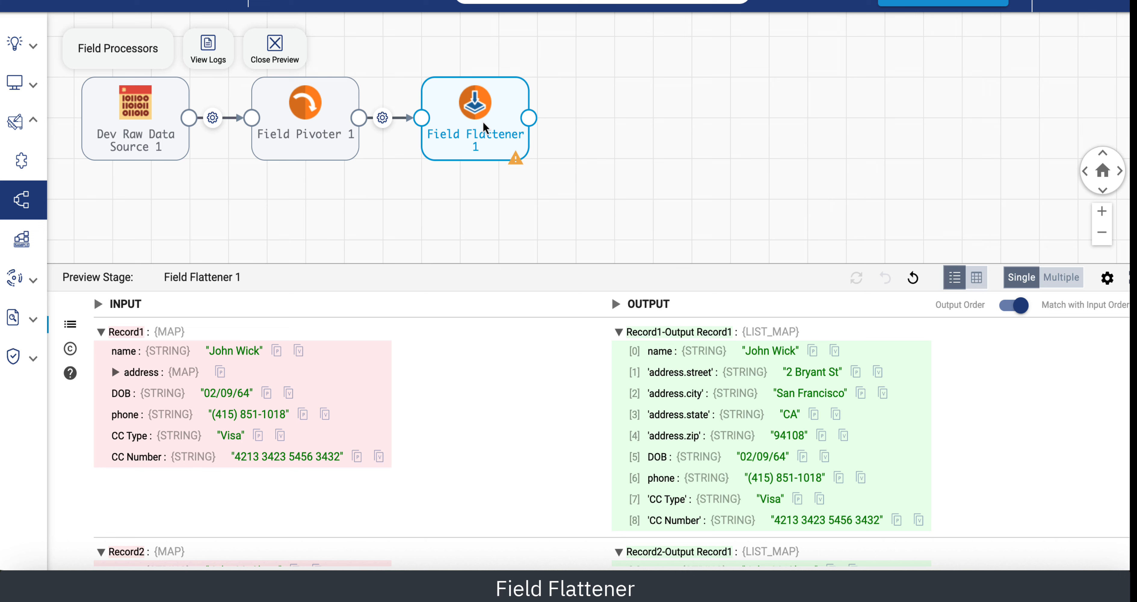
pyautogui.click(116, 372)
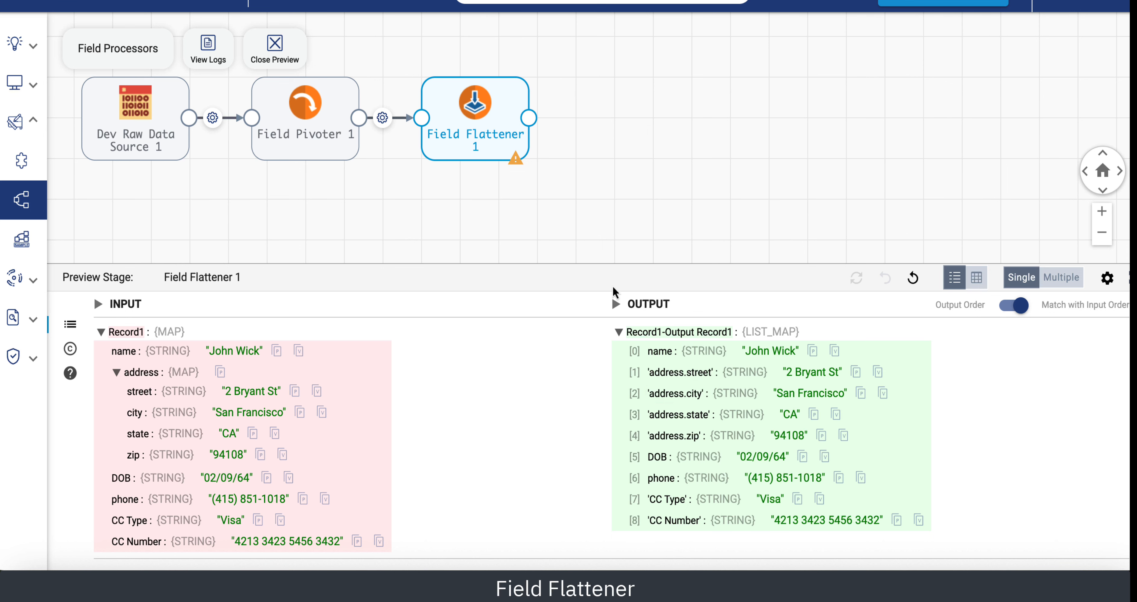
# Close the preview and add a Field Renamer processor connected after the Field Flattener.
pyautogui.click(275, 46)
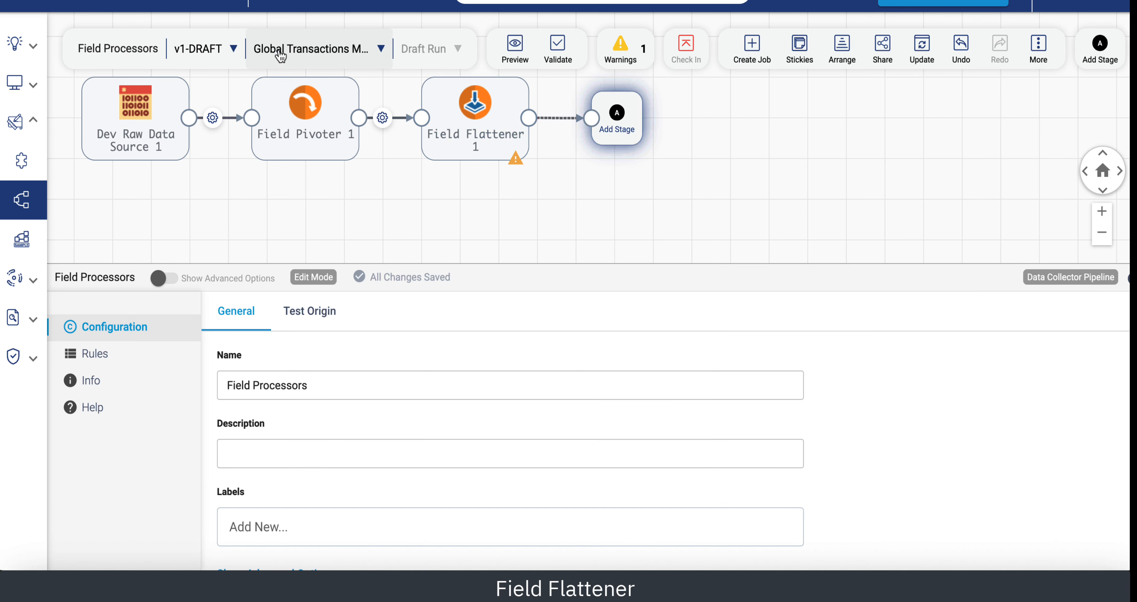
pyautogui.click(617, 121)
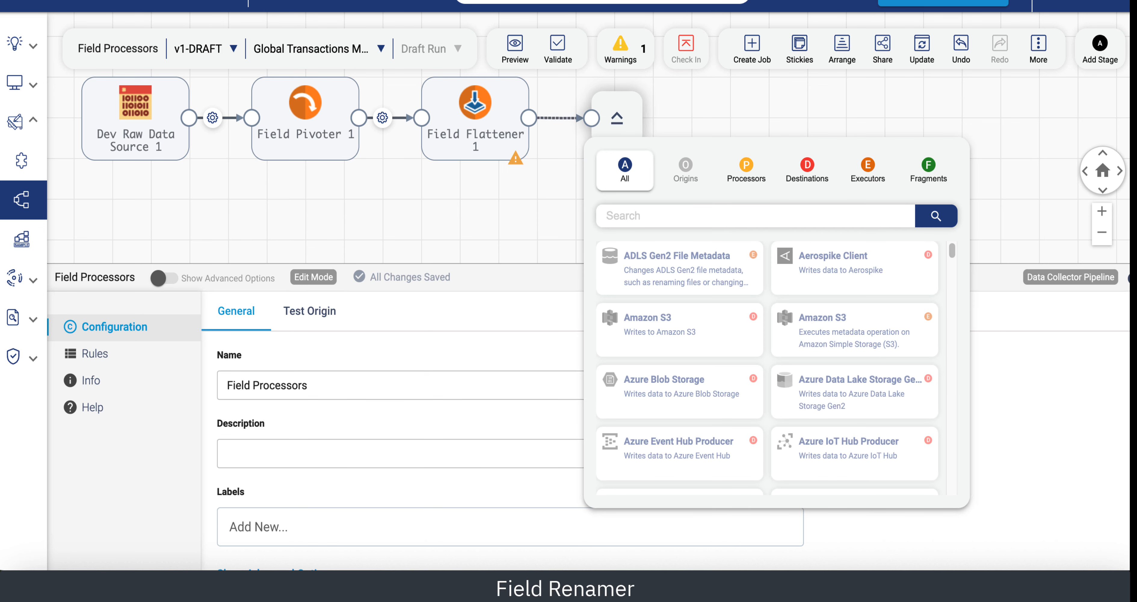
pyautogui.write('ren')
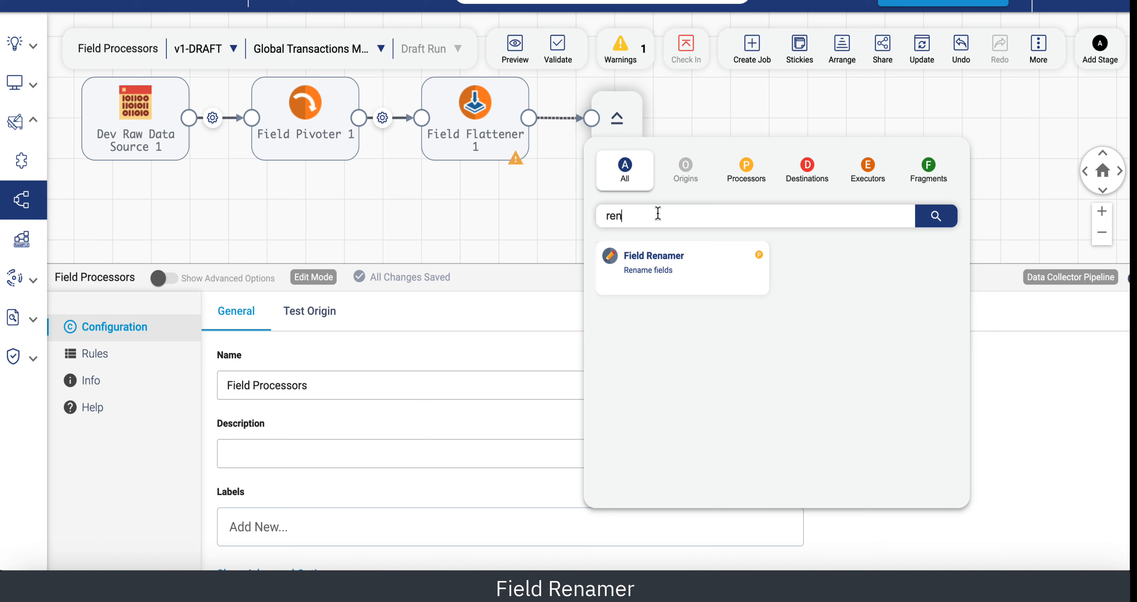
pyautogui.click(676, 264)
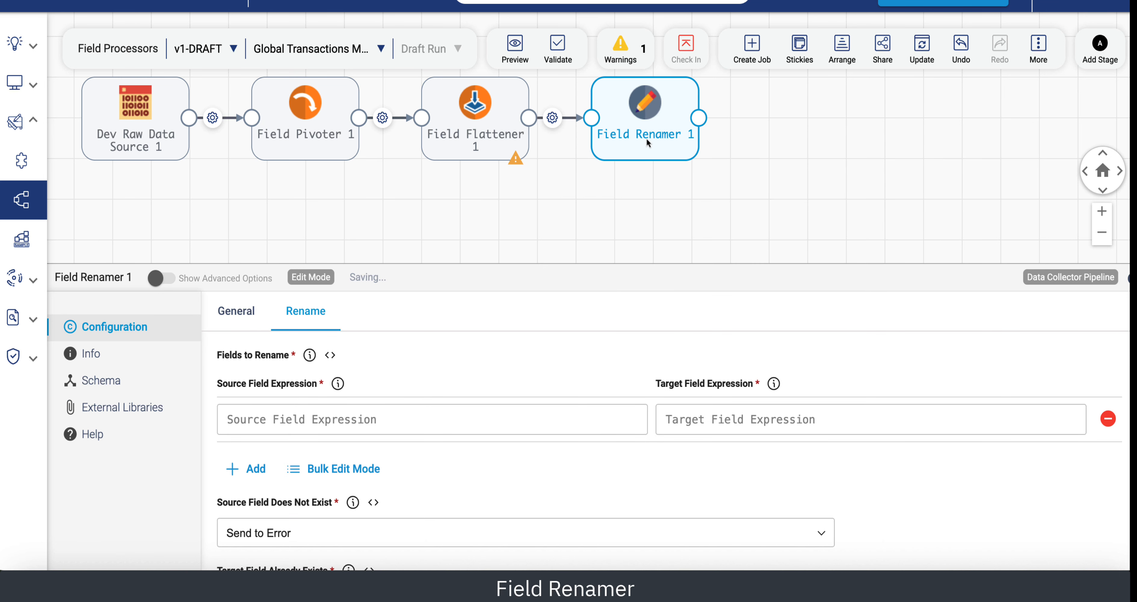
# Configure the Field Renamer to rename source fields /'address\.(.*)' to the target expression /$1.
pyautogui.click(257, 422)
pyautogui.write("/'address\\.(.*)'")
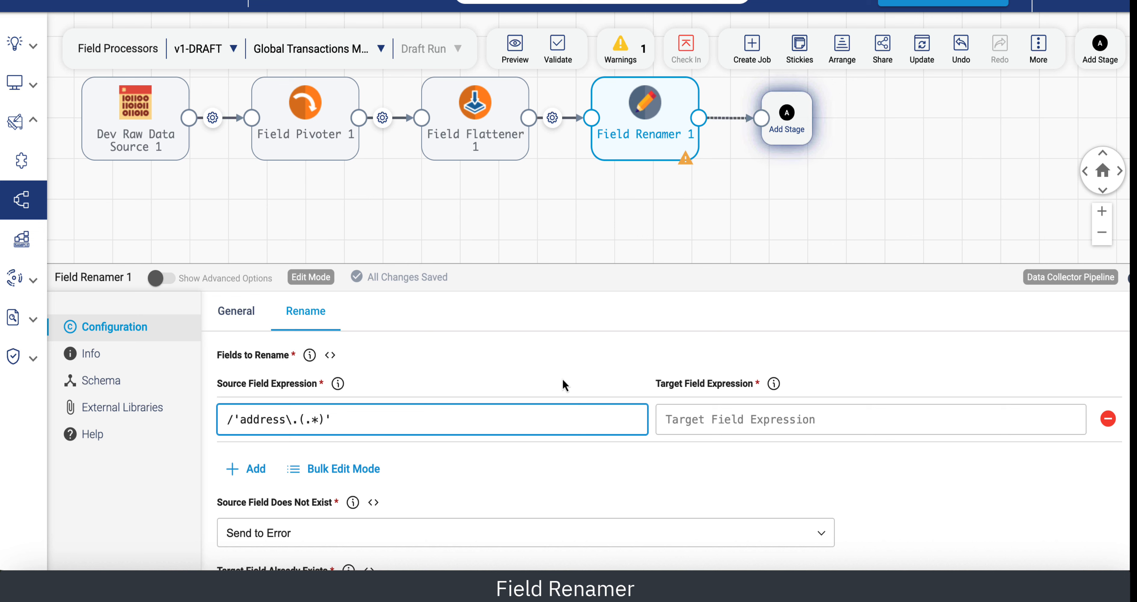
pyautogui.click(695, 418)
pyautogui.write('/')
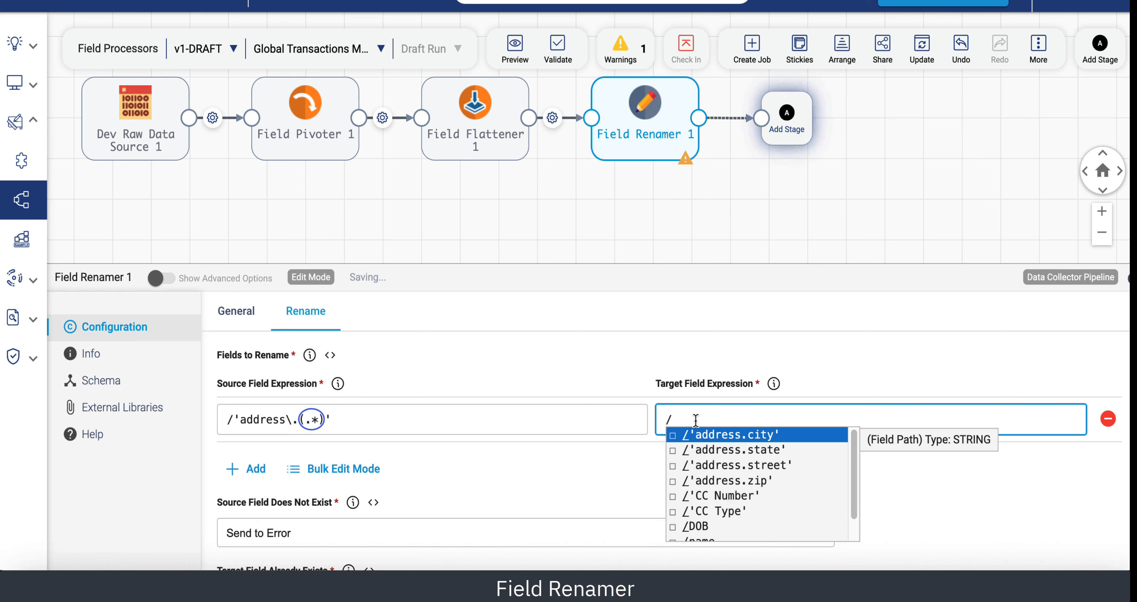
pyautogui.write('$1')
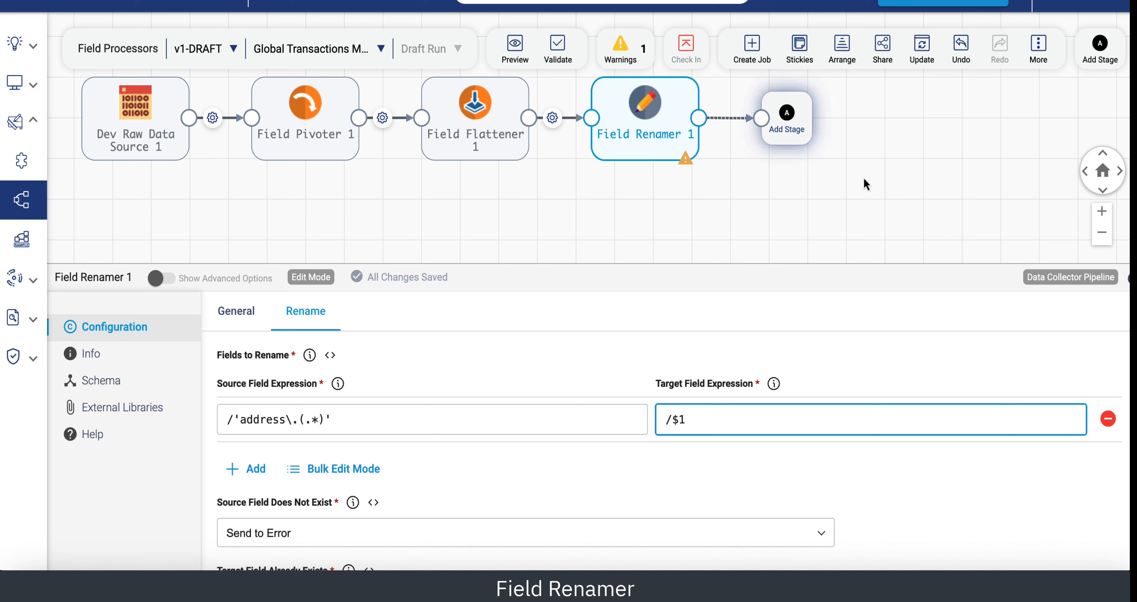
# Run a preview to compare the Field Renamer's input and output fields, and close it.
pyautogui.click(522, 50)
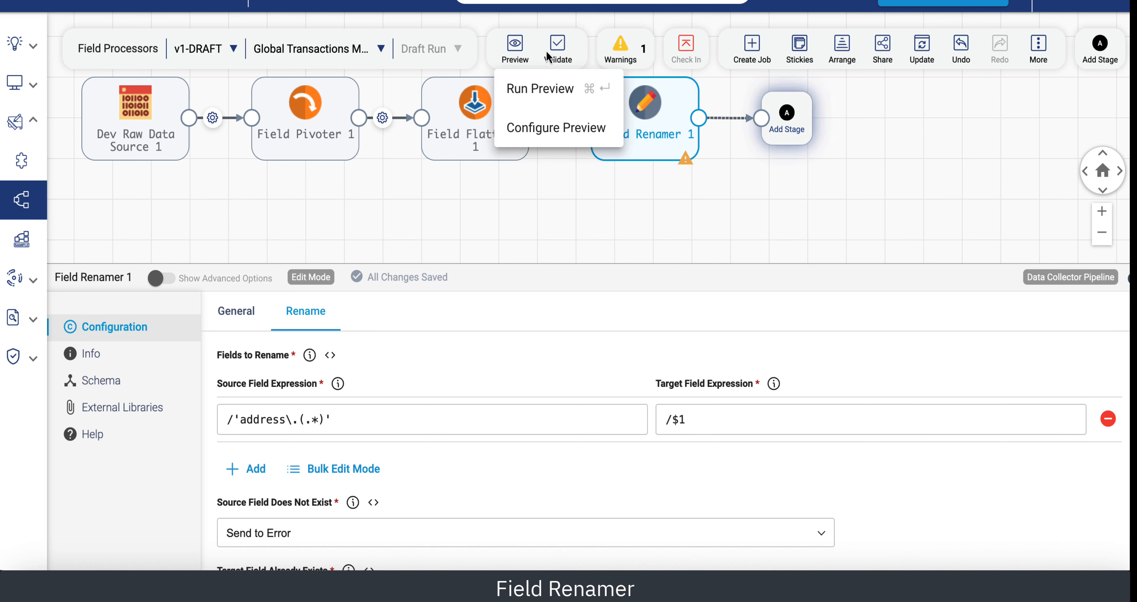
pyautogui.click(549, 89)
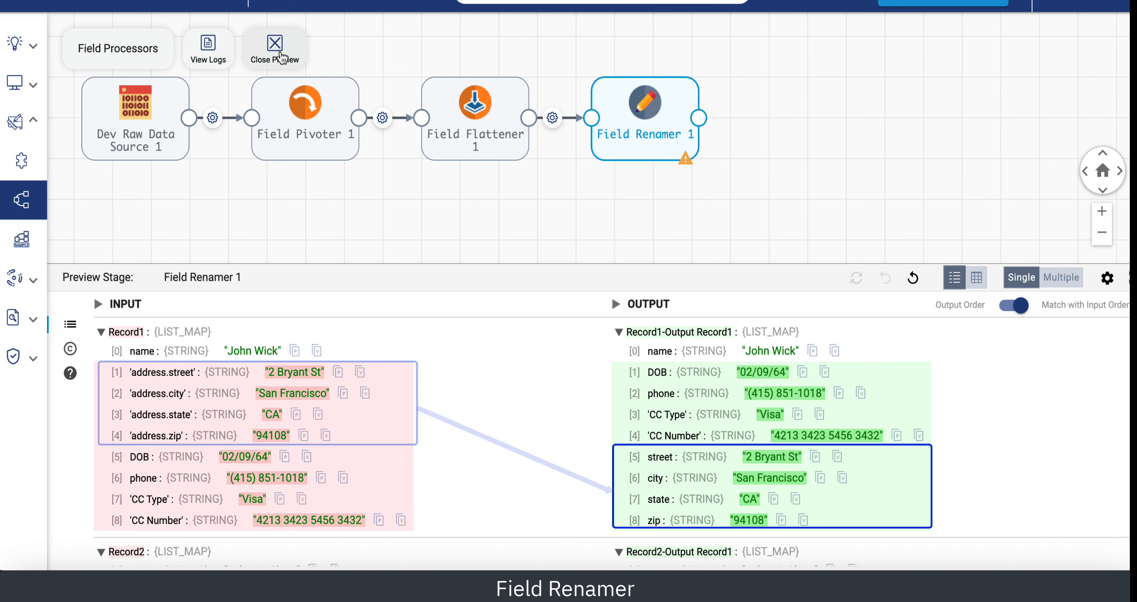
pyautogui.click(273, 44)
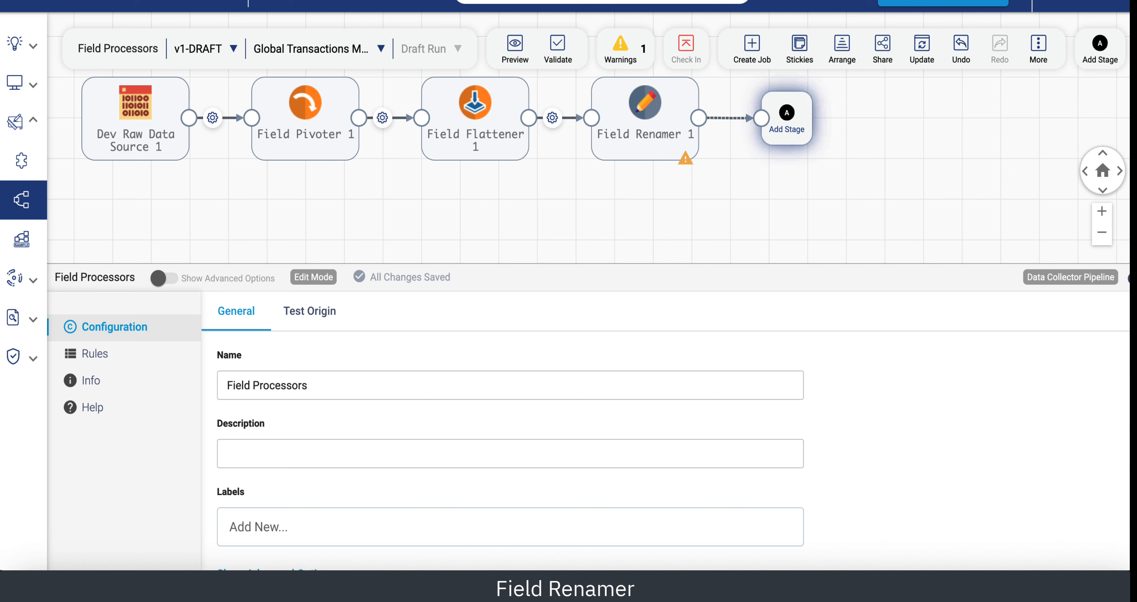
# Add a Field Splitter processor connected after the Field Renamer.
pyautogui.click(787, 122)
pyautogui.write('s')
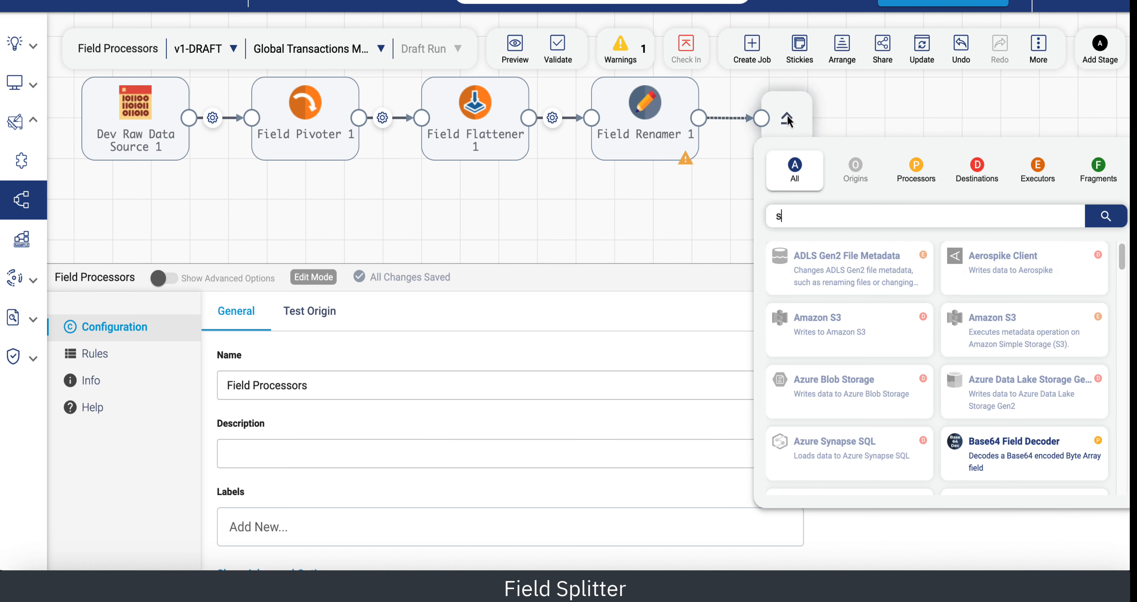
pyautogui.write('plit')
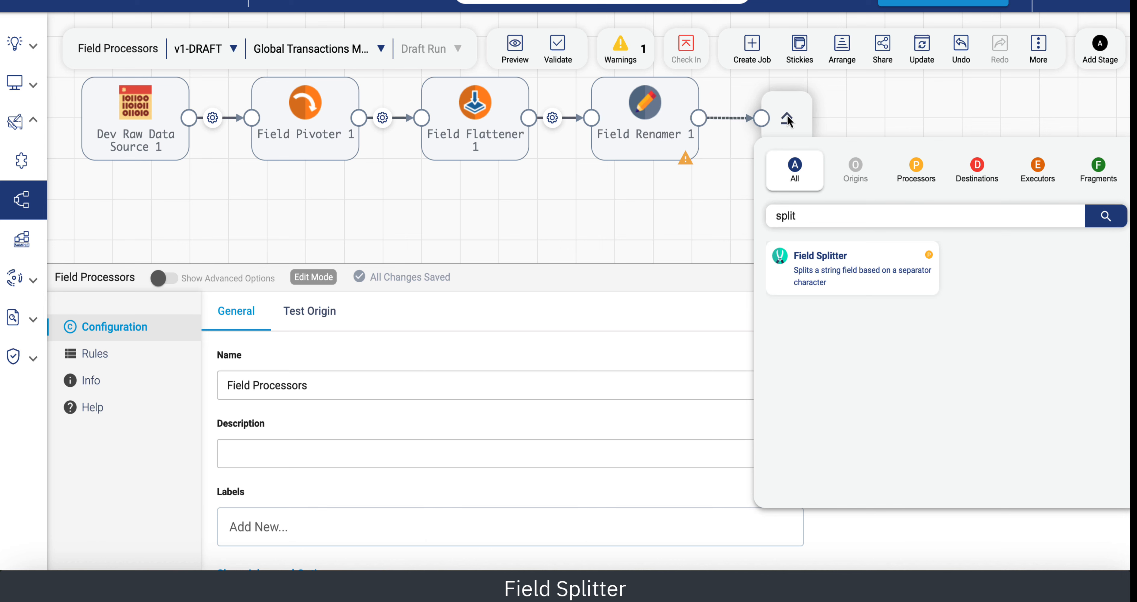
pyautogui.click(839, 265)
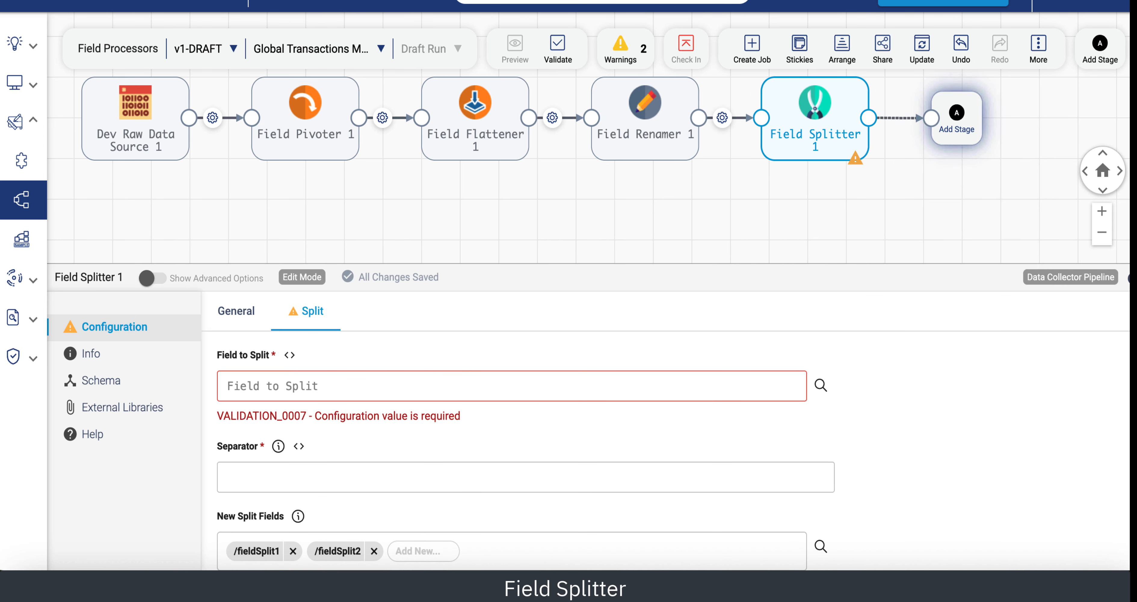
# Set the Field Splitter to split the /street field using the separator \s+.
pyautogui.click(252, 386)
pyautogui.write('/s')
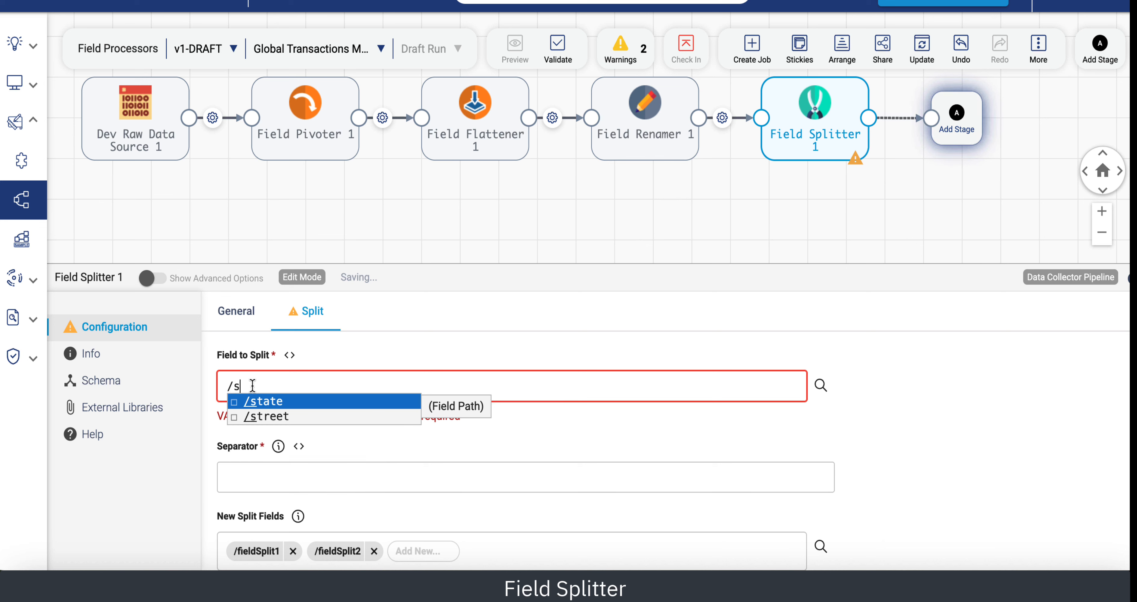
pyautogui.write('treet')
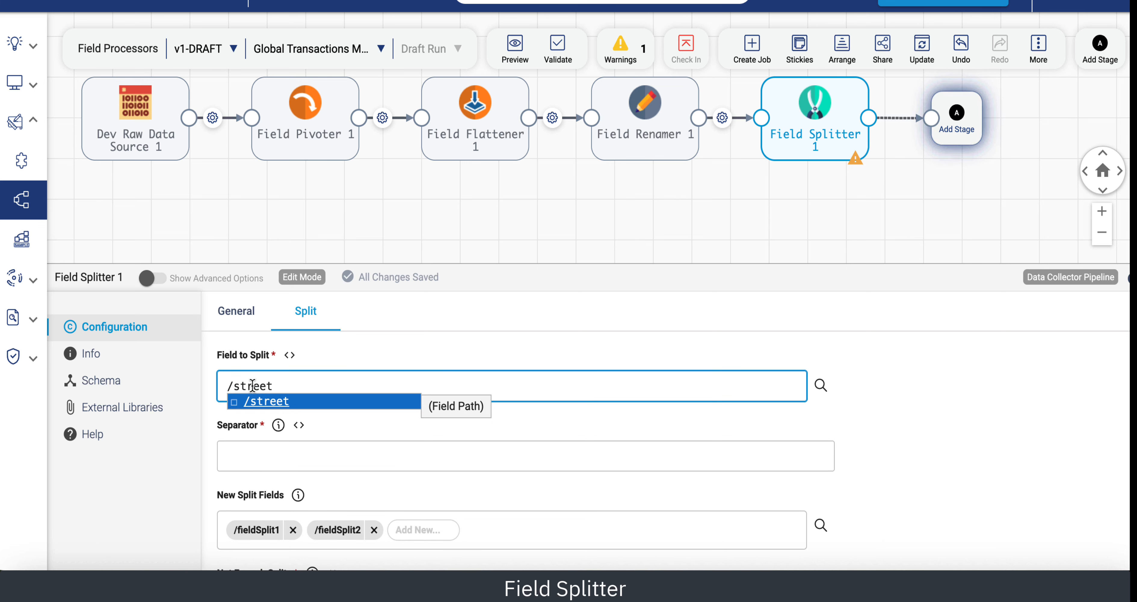
pyautogui.click(233, 462)
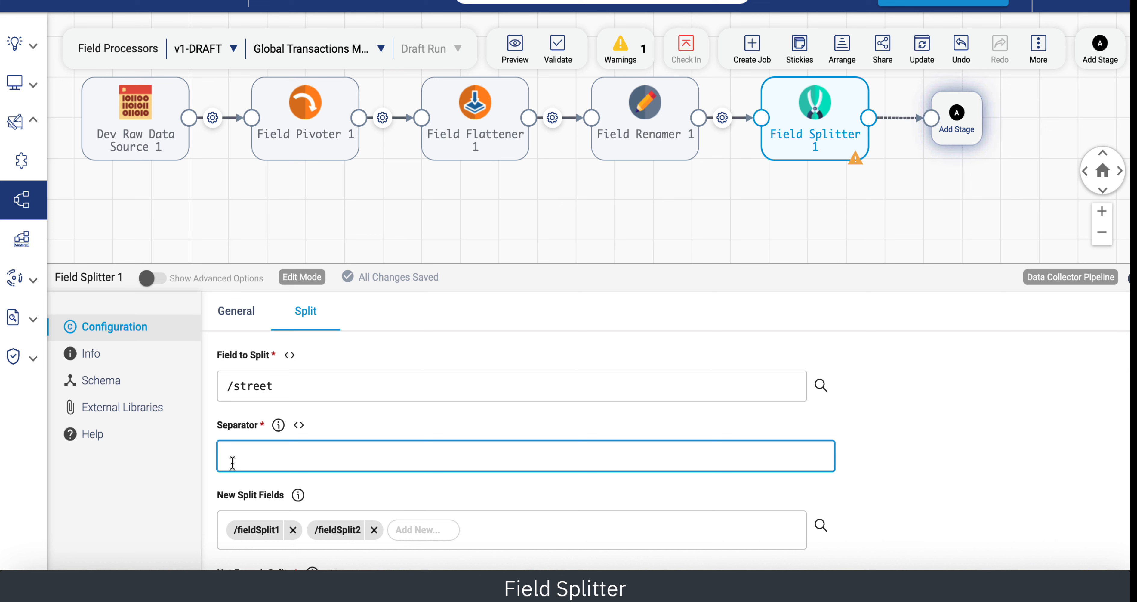
pyautogui.write('\\s')
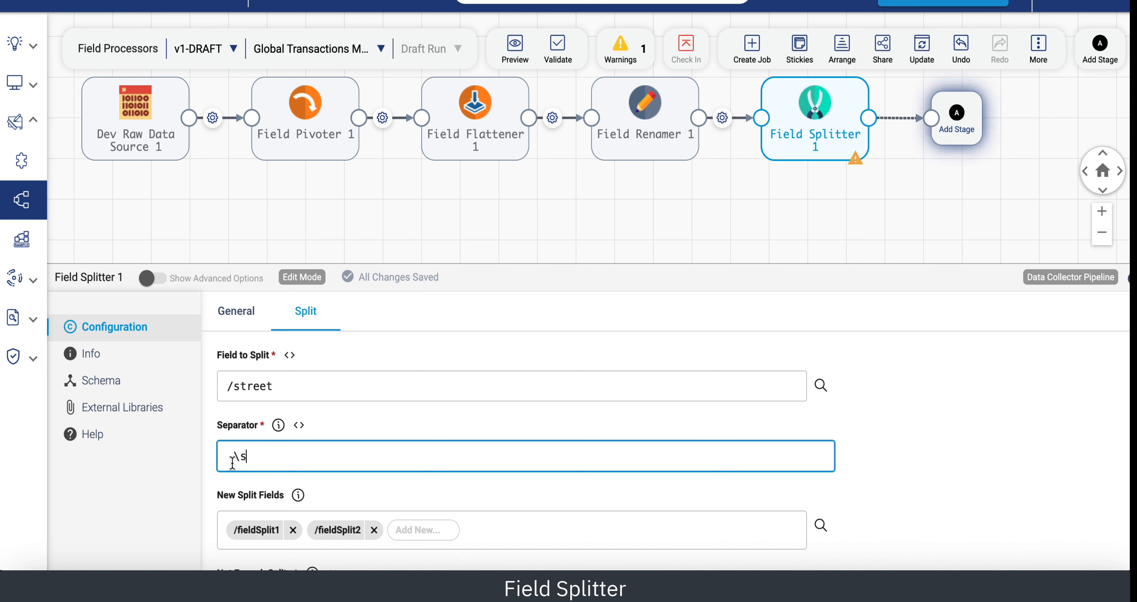
pyautogui.write('+')
# Replace the default new split fields with /street_number and /street_name.
pyautogui.scroll(-1, 379, 462)
pyautogui.click(293, 485)
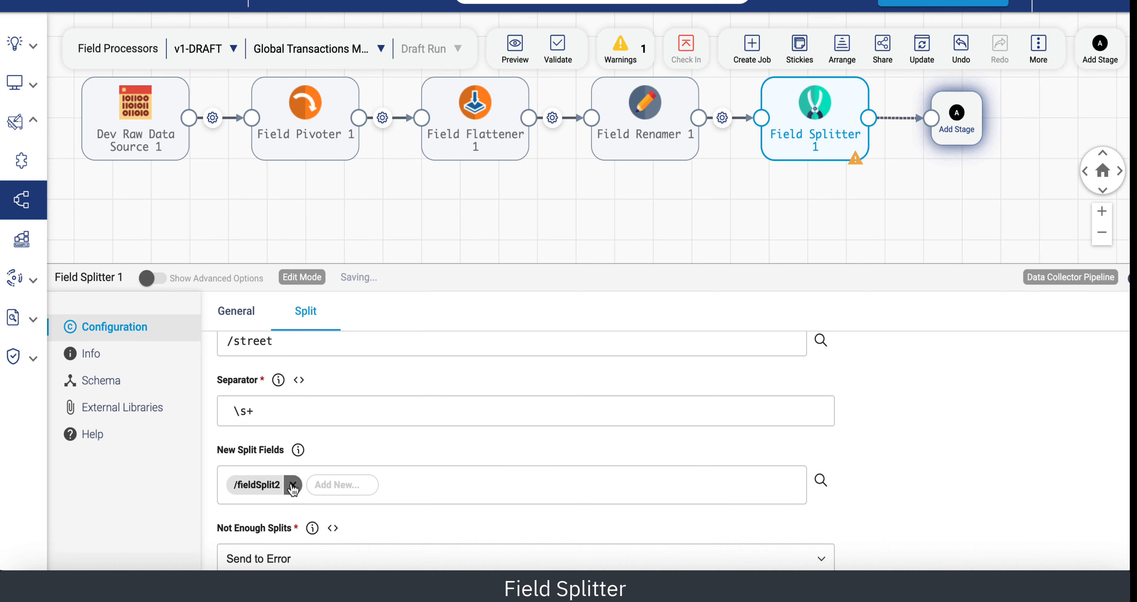
pyautogui.click(291, 485)
pyautogui.click(238, 483)
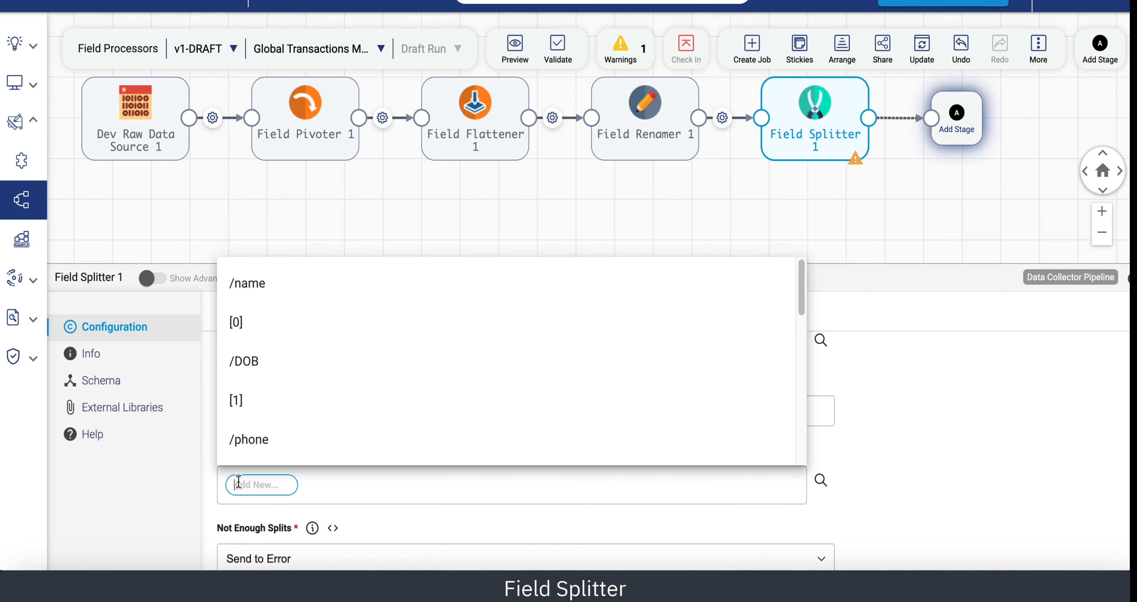
pyautogui.write('/street_number')
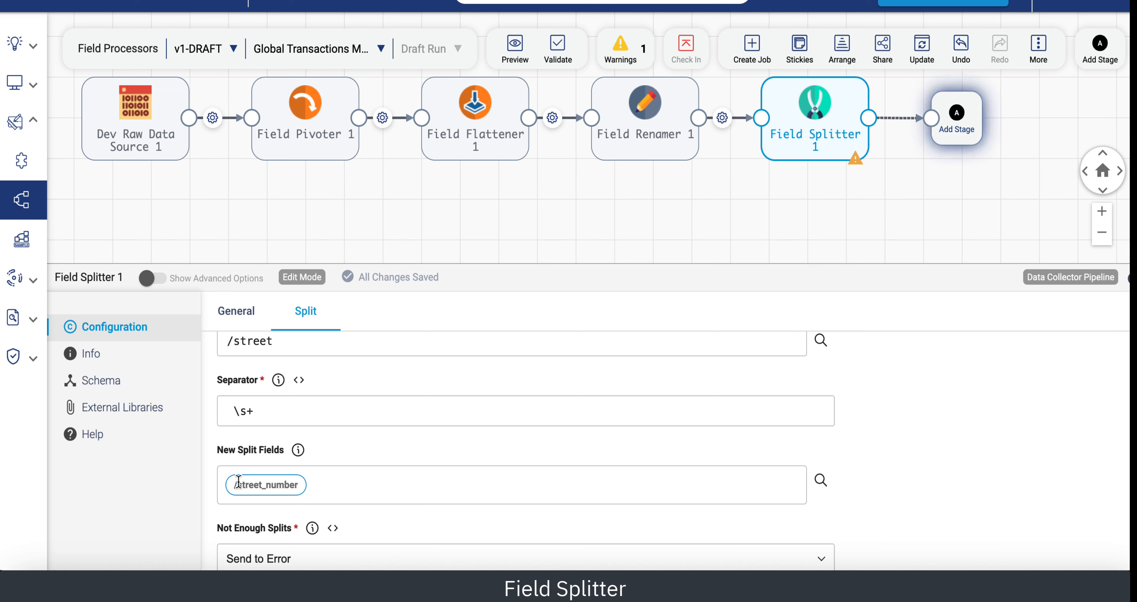
pyautogui.press('Return')
pyautogui.write('/')
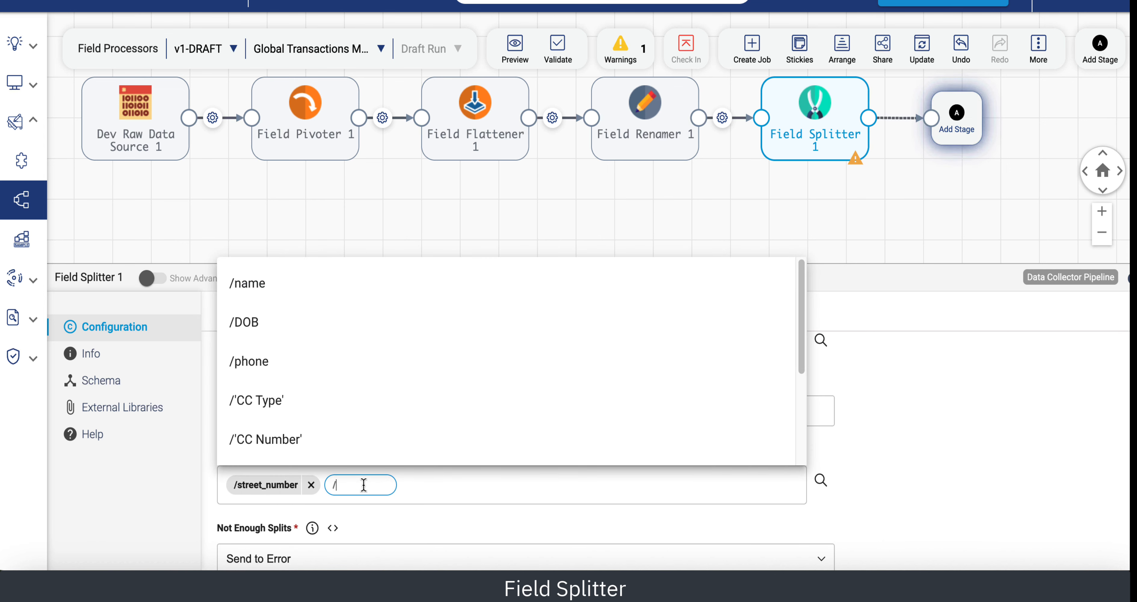
pyautogui.write('street_name')
pyautogui.press('Return')
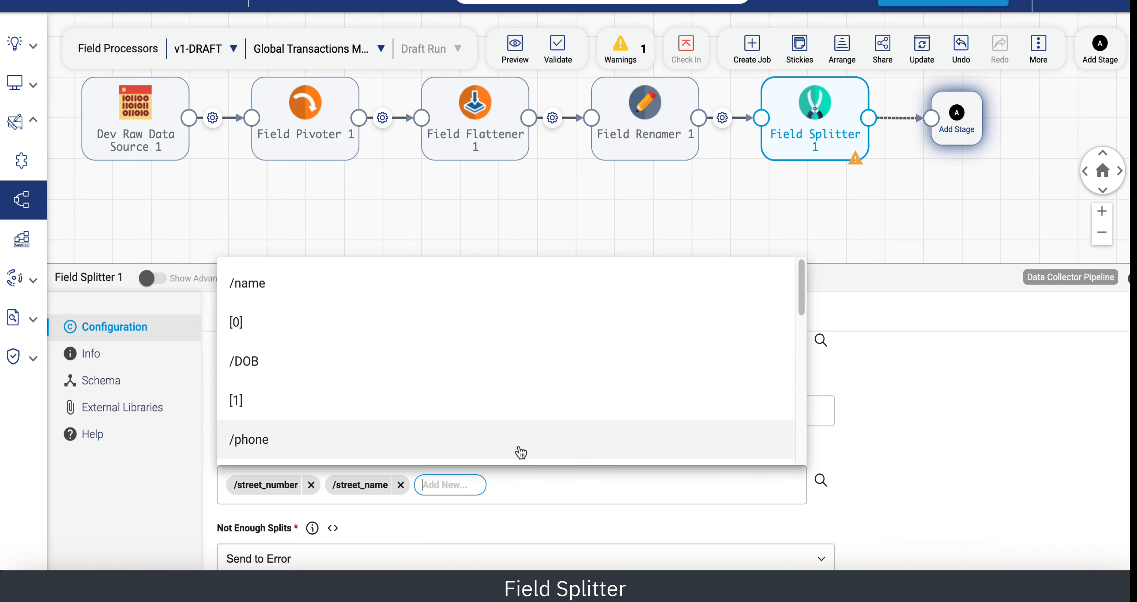
pyautogui.click(872, 392)
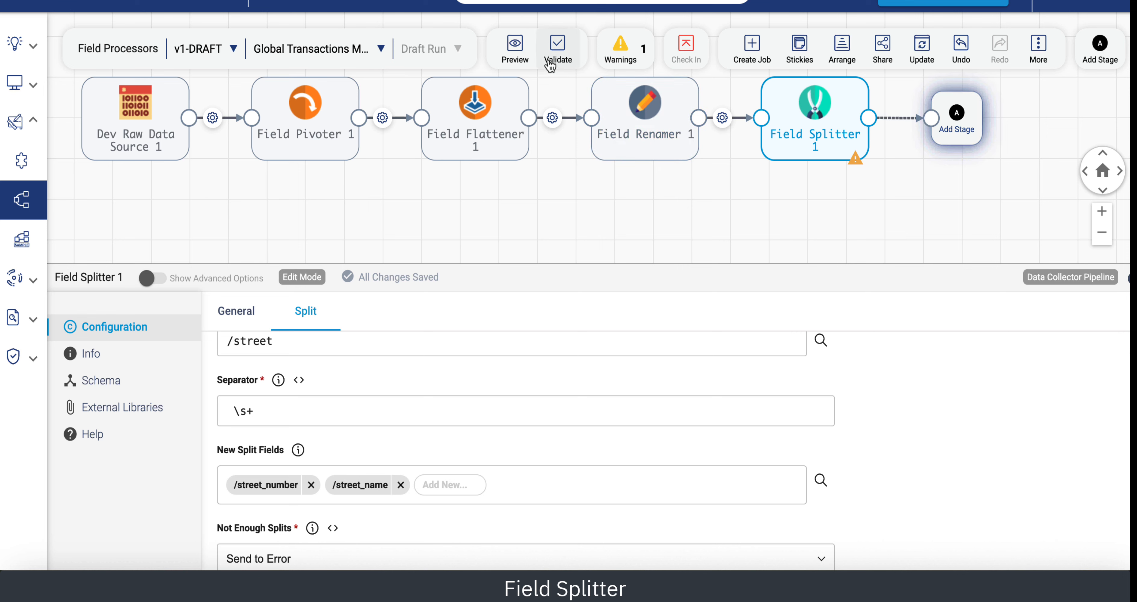
# Attempt a preview and re-edit the Field Splitter's separator as \s+.
pyautogui.click(508, 49)
pyautogui.click(518, 85)
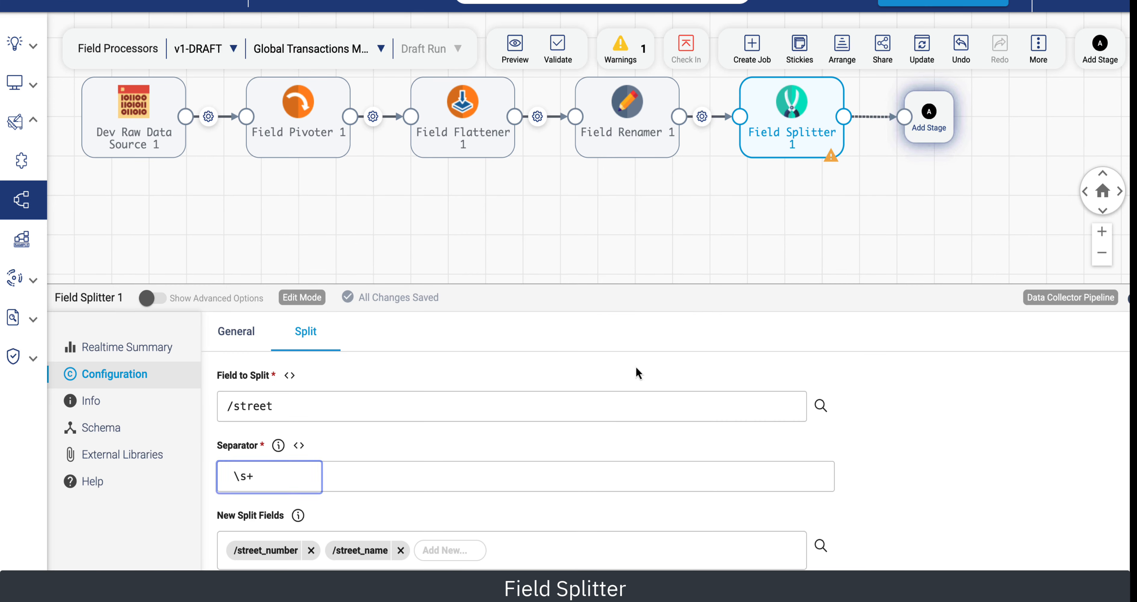
pyautogui.click(235, 478)
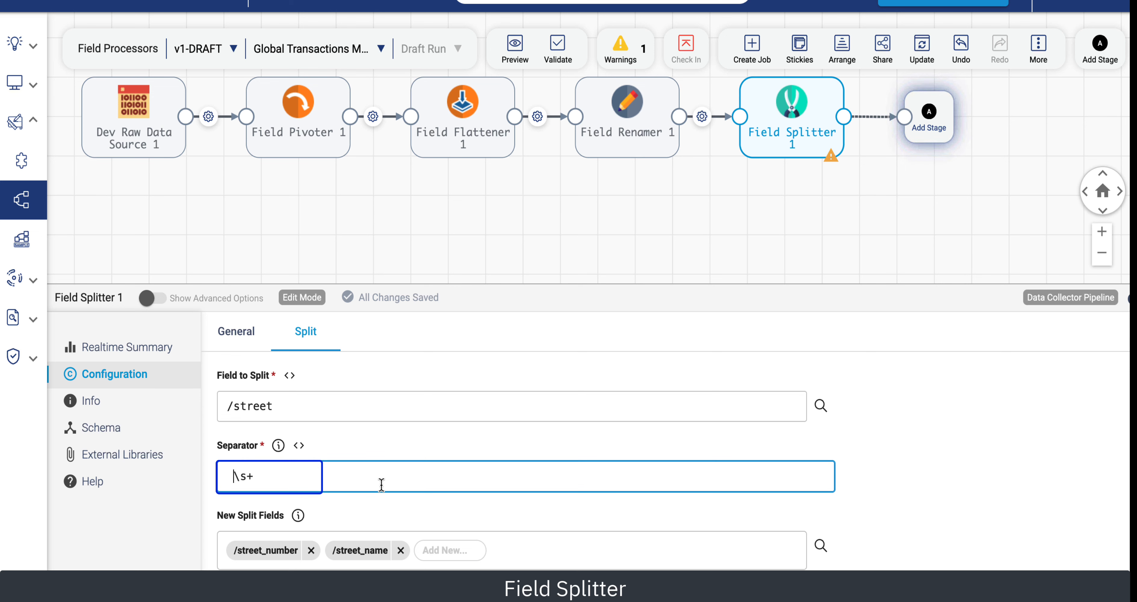
pyautogui.click(499, 244)
# Run a preview of the pipeline with the Field Splitter.
pyautogui.click(515, 48)
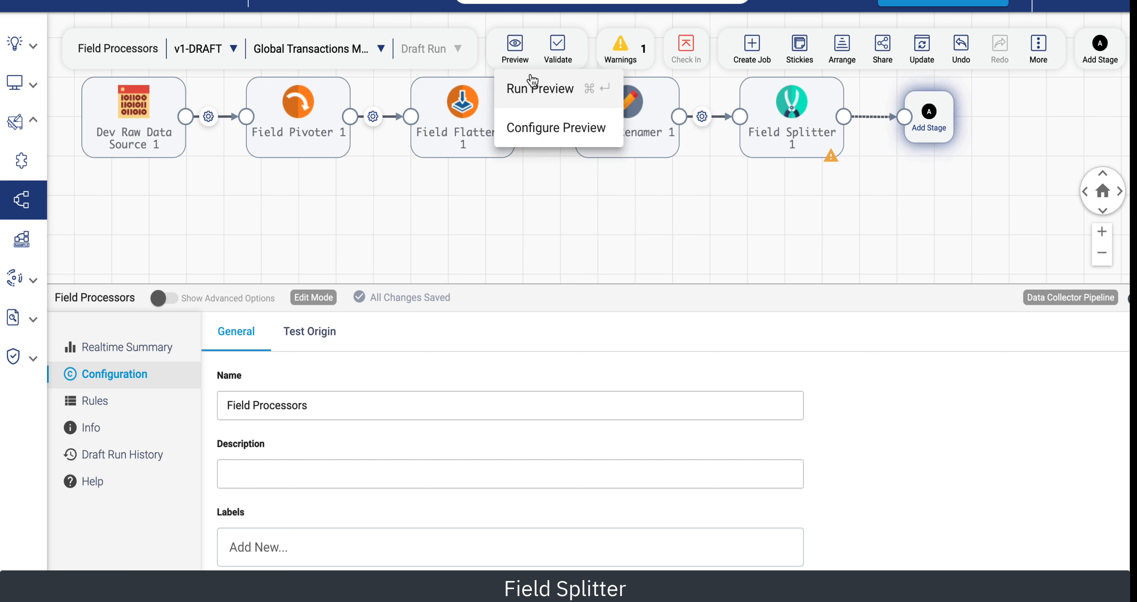
pyautogui.click(536, 91)
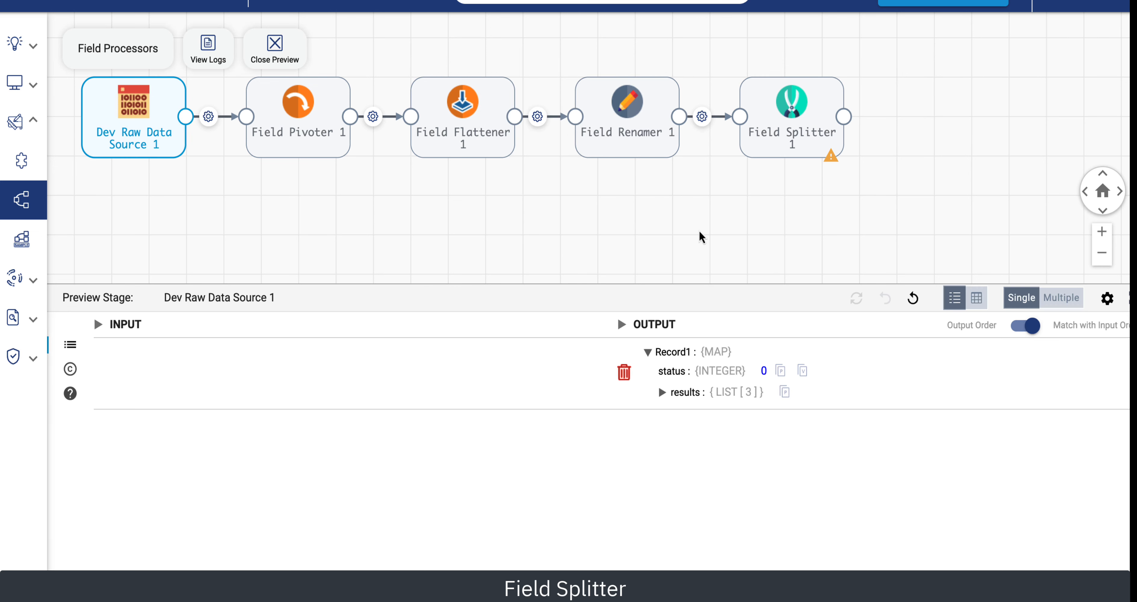
# Inspect the Field Splitter's preview output, then close the preview.
pyautogui.click(795, 131)
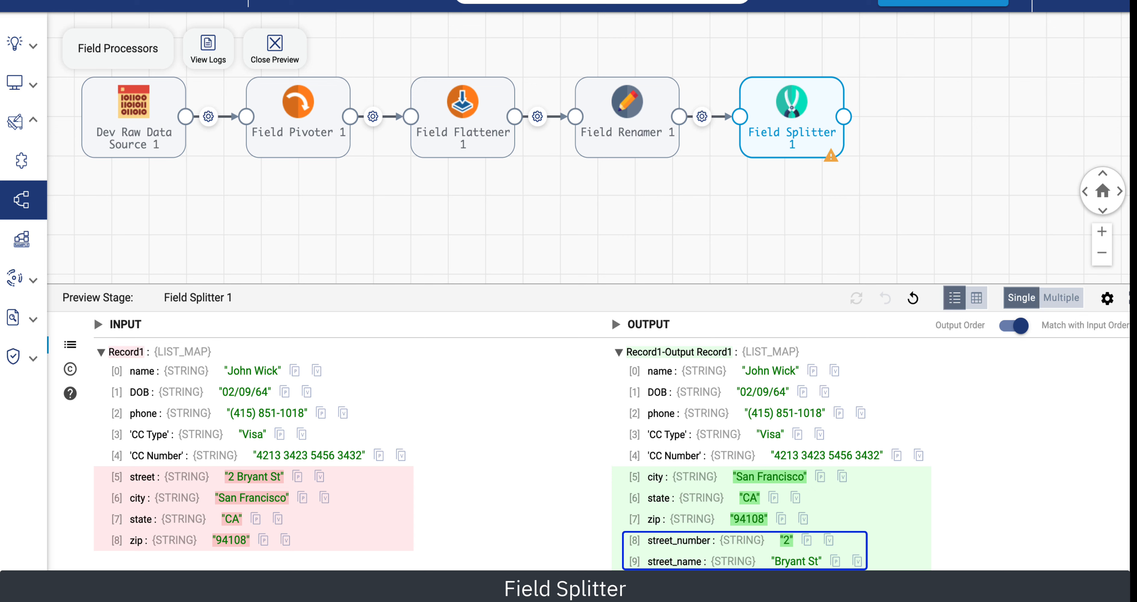
pyautogui.click(275, 49)
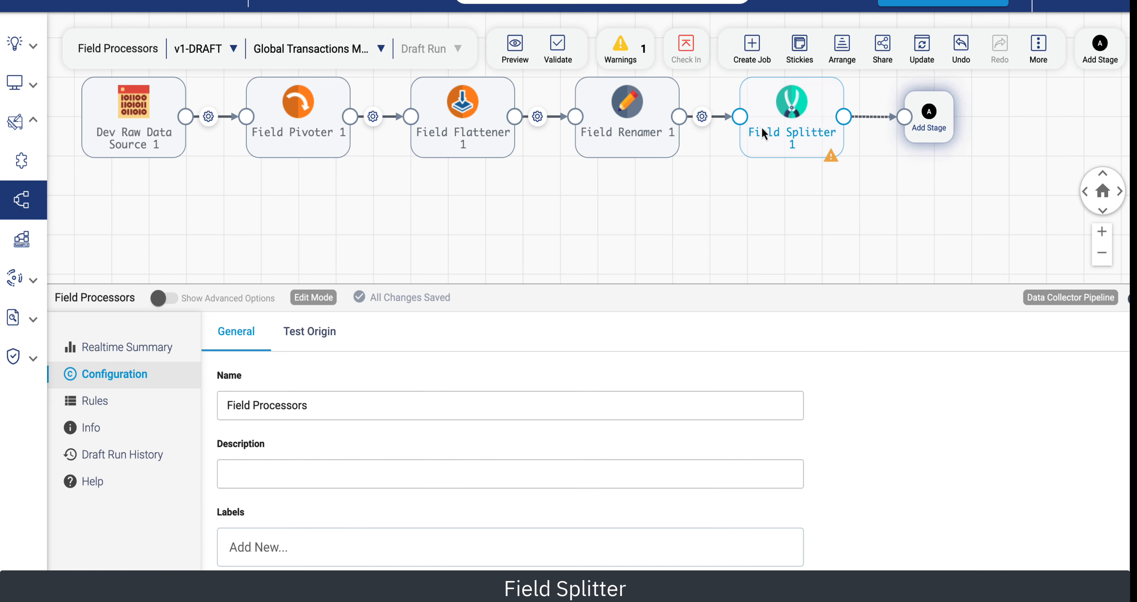
# Add a Field Masker stage after the Field Splitter and set it to mask the /'CC Number' field.
pyautogui.click(928, 114)
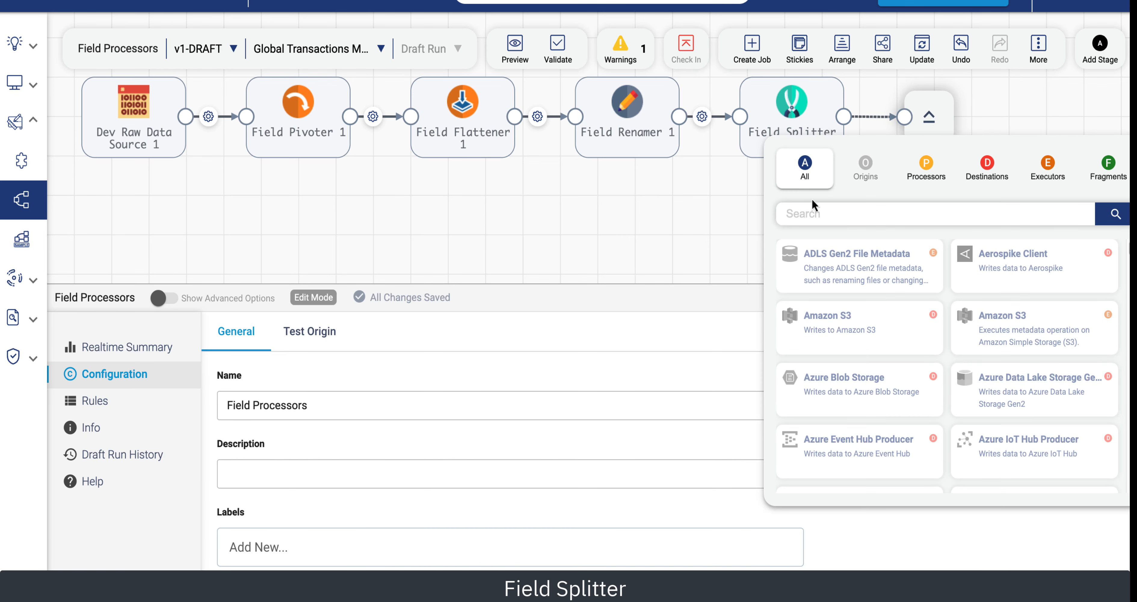
pyautogui.click(807, 217)
pyautogui.write('mask')
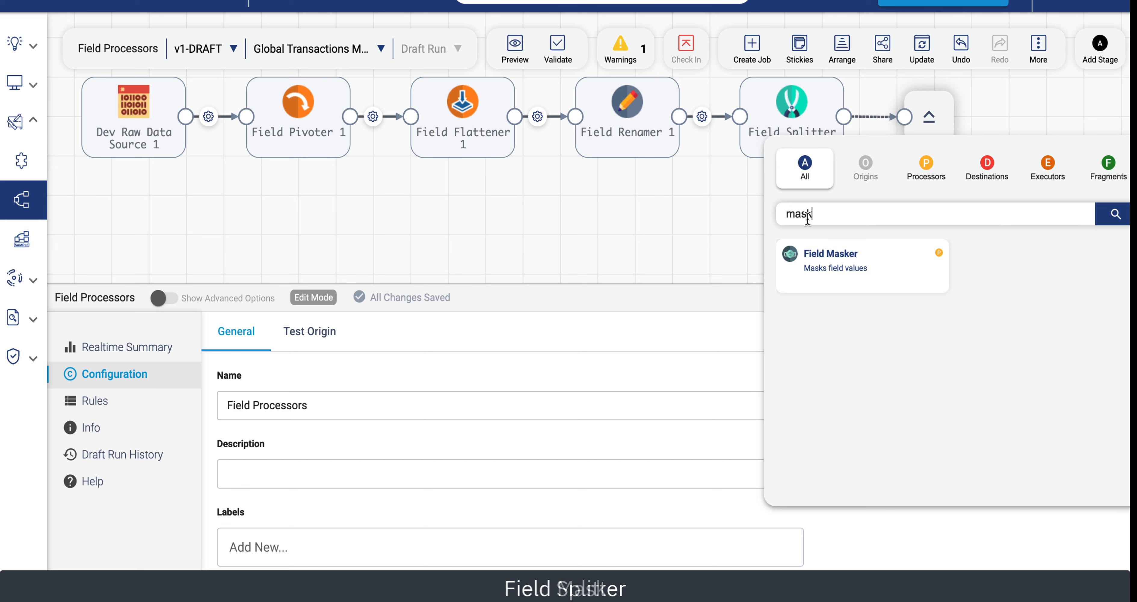
pyautogui.click(863, 256)
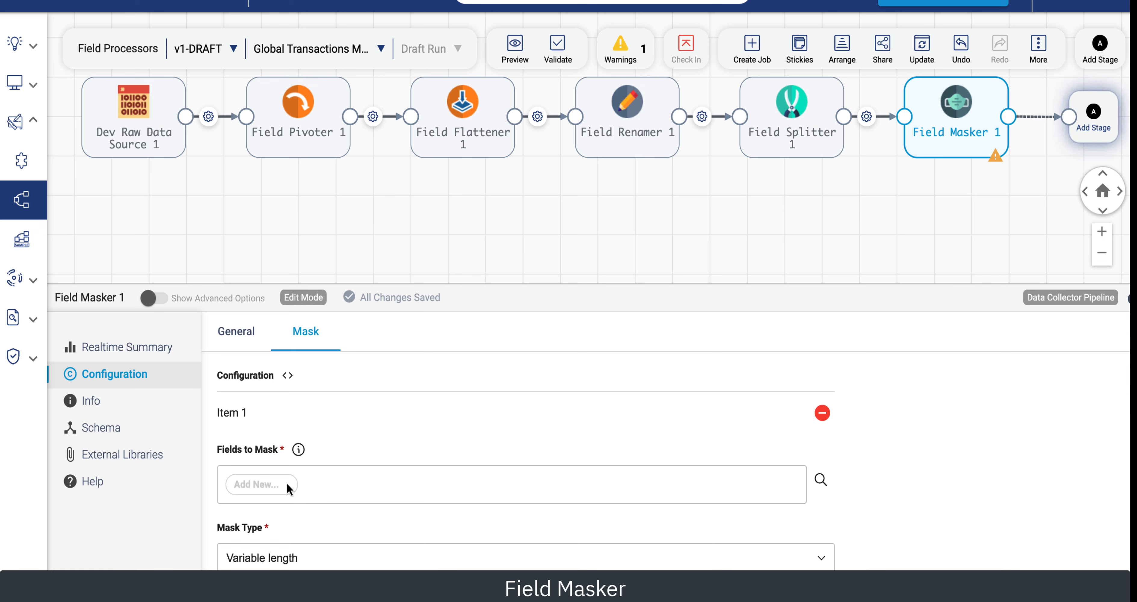
pyautogui.click(262, 483)
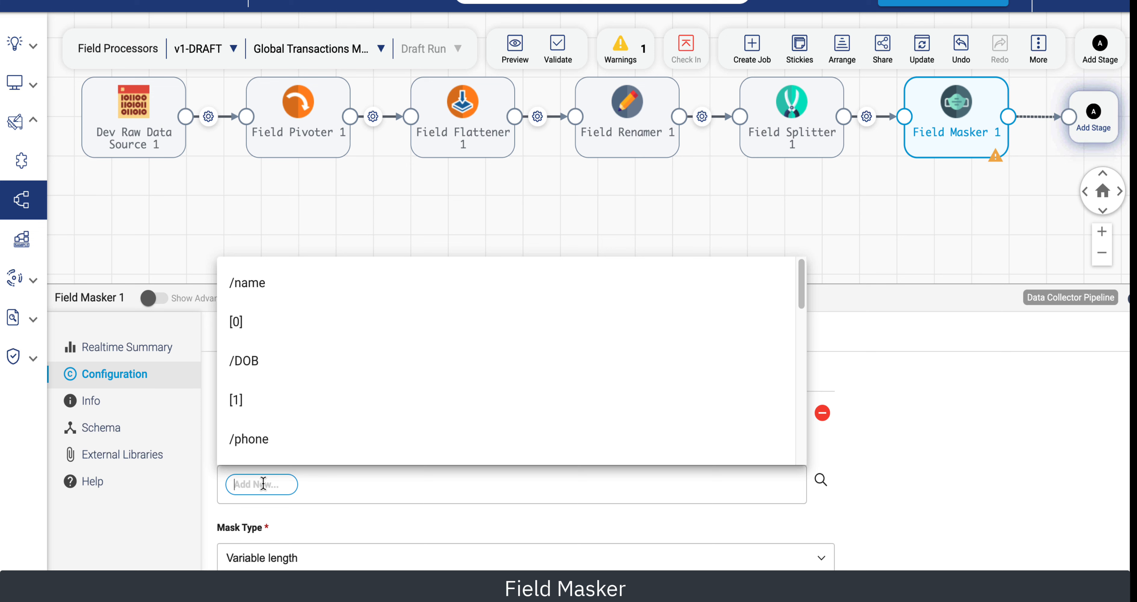
pyautogui.write('/')
pyautogui.click(267, 438)
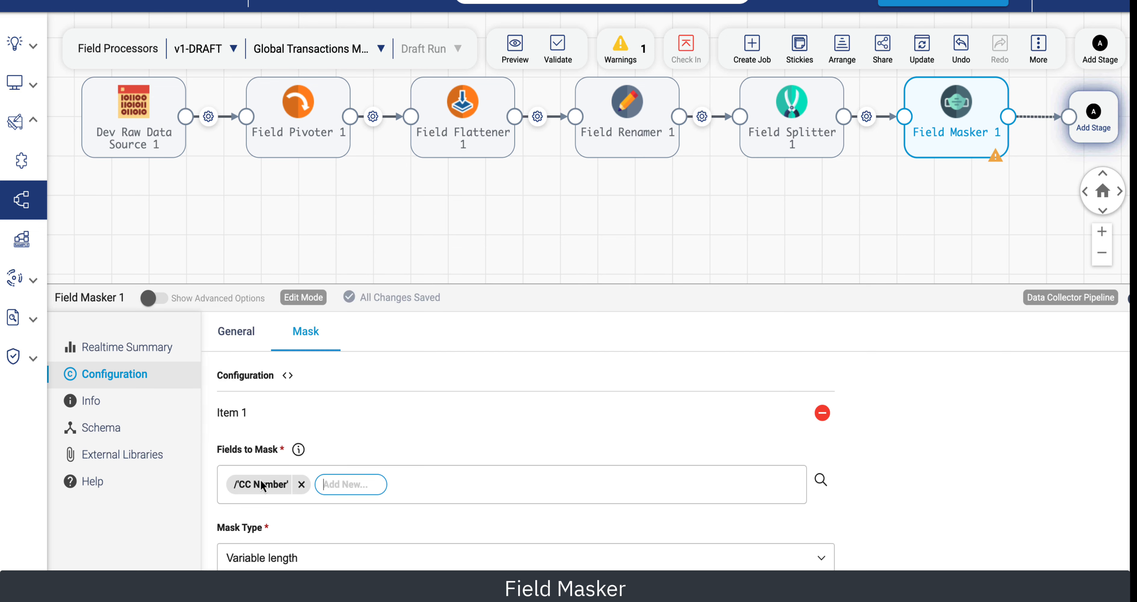
# Set the mask type to Regular Expression with expression (.*)([0-9]{4}) and groups to show 2.
pyautogui.scroll(-1, 474, 500)
pyautogui.scroll(-2, 475, 500)
pyautogui.click(334, 523)
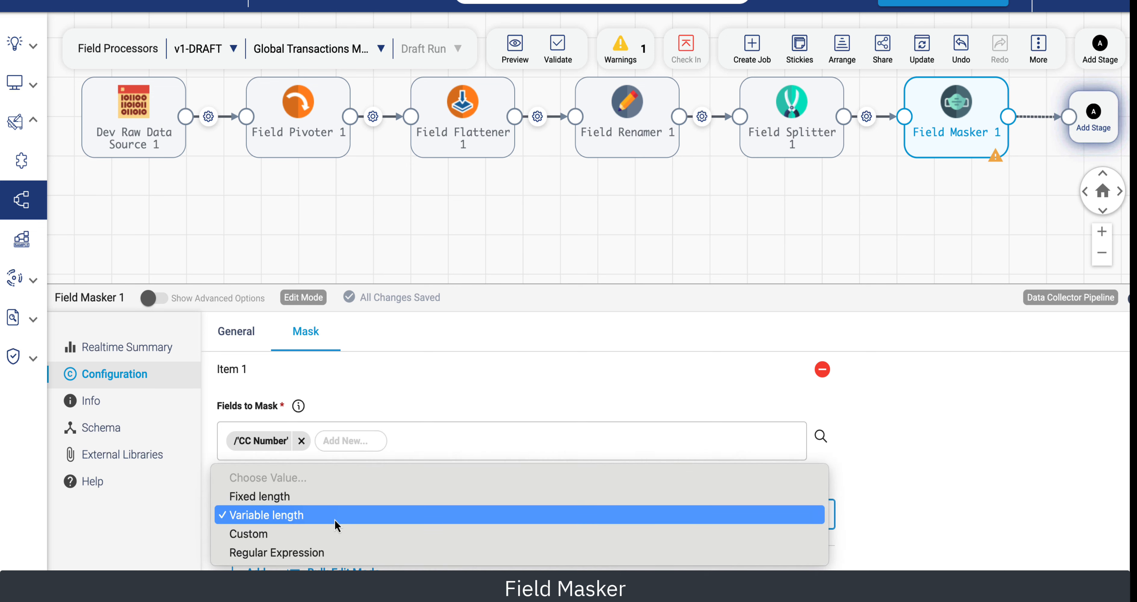
pyautogui.click(289, 553)
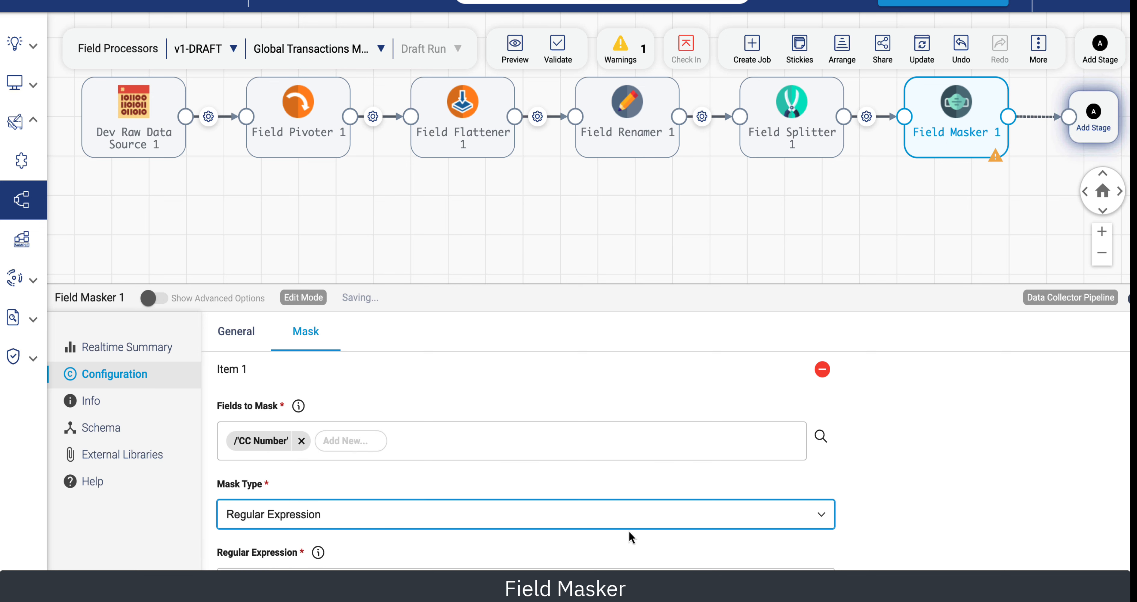
pyautogui.scroll(-5, 910, 519)
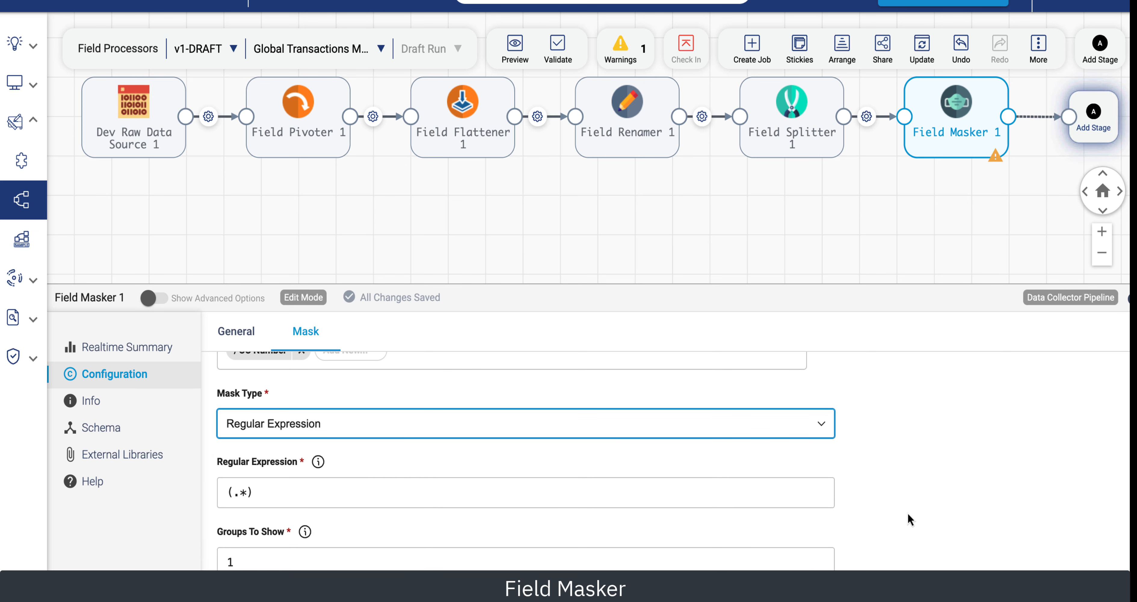
pyautogui.press('Tab')
pyautogui.press('Tab')
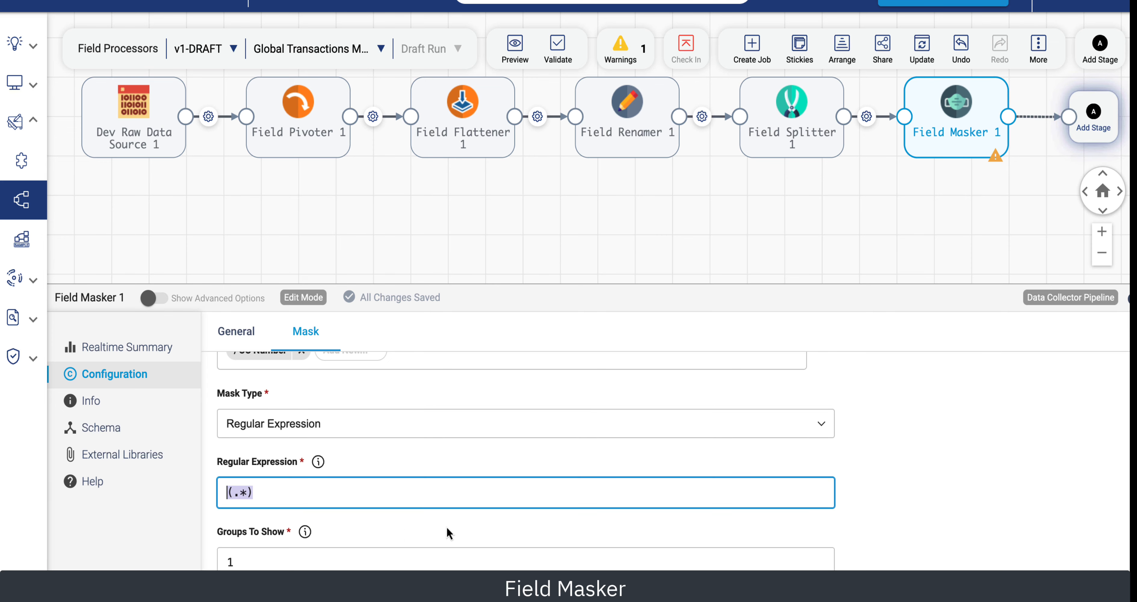
pyautogui.write('(.*)([0-9]{4})')
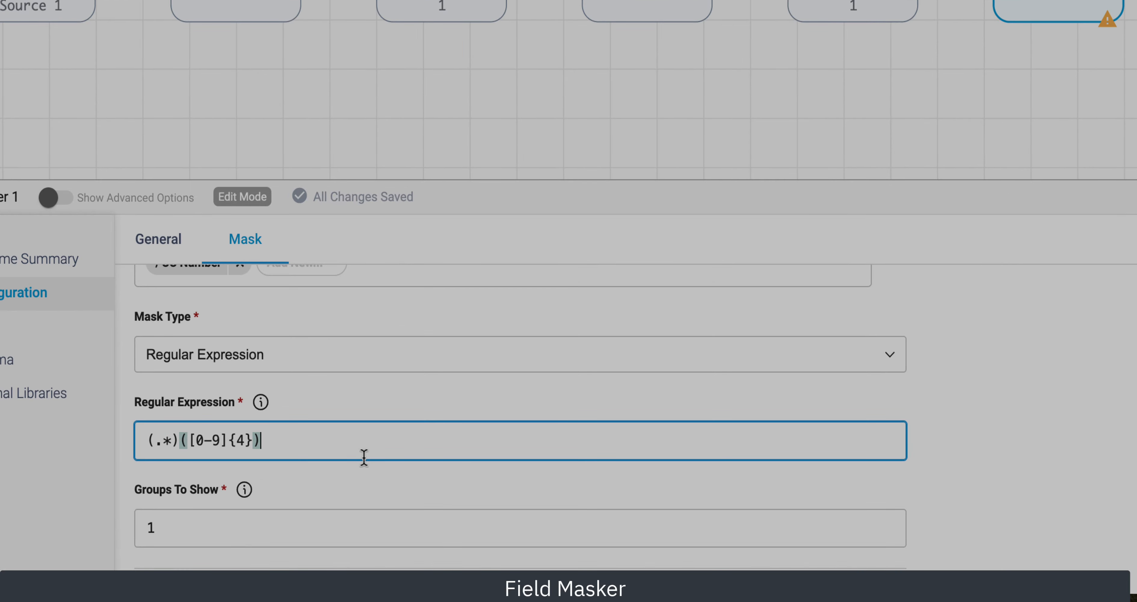
pyautogui.moveTo(164, 530); pyautogui.dragTo(133, 529)
pyautogui.write('2')
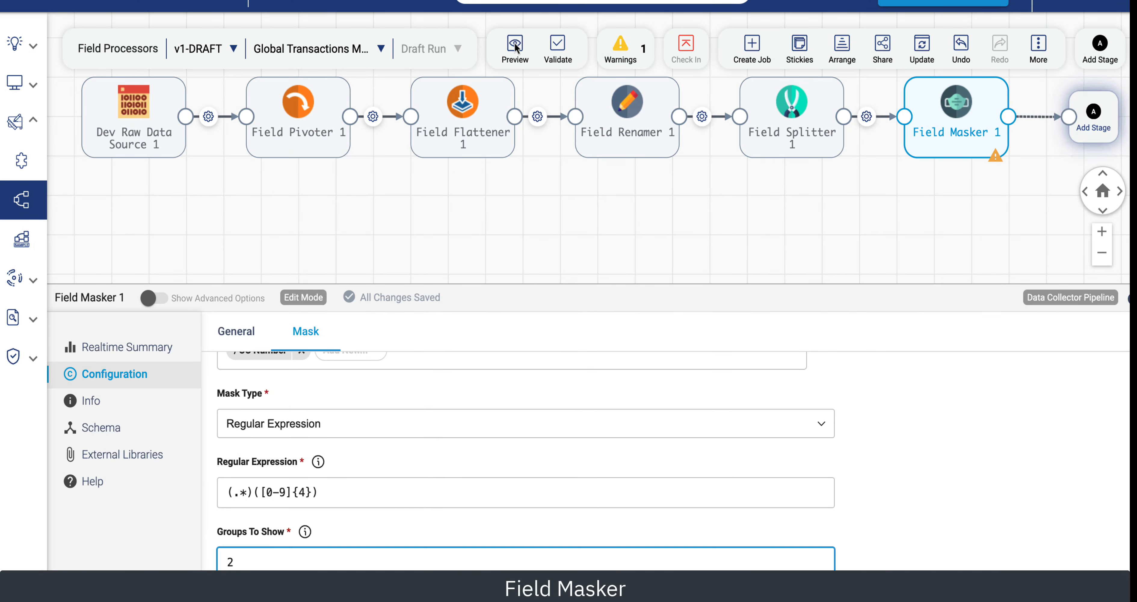
# Run a preview, examine the masked CC Number output of the Field Masker, and close the preview.
pyautogui.click(515, 46)
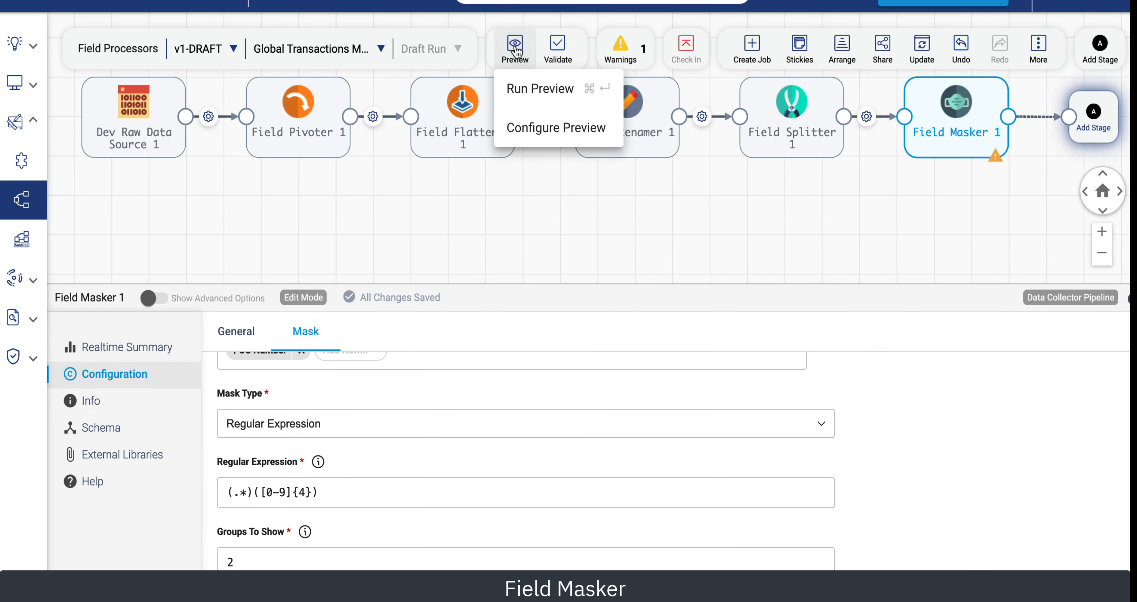
pyautogui.click(532, 89)
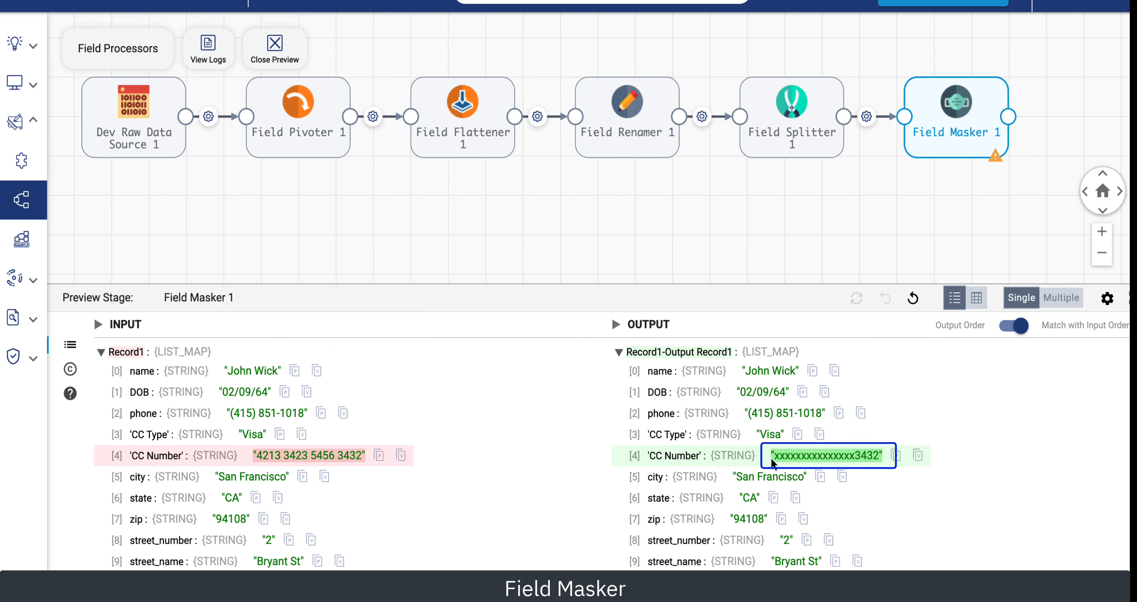
pyautogui.moveTo(774, 457); pyautogui.dragTo(856, 457)
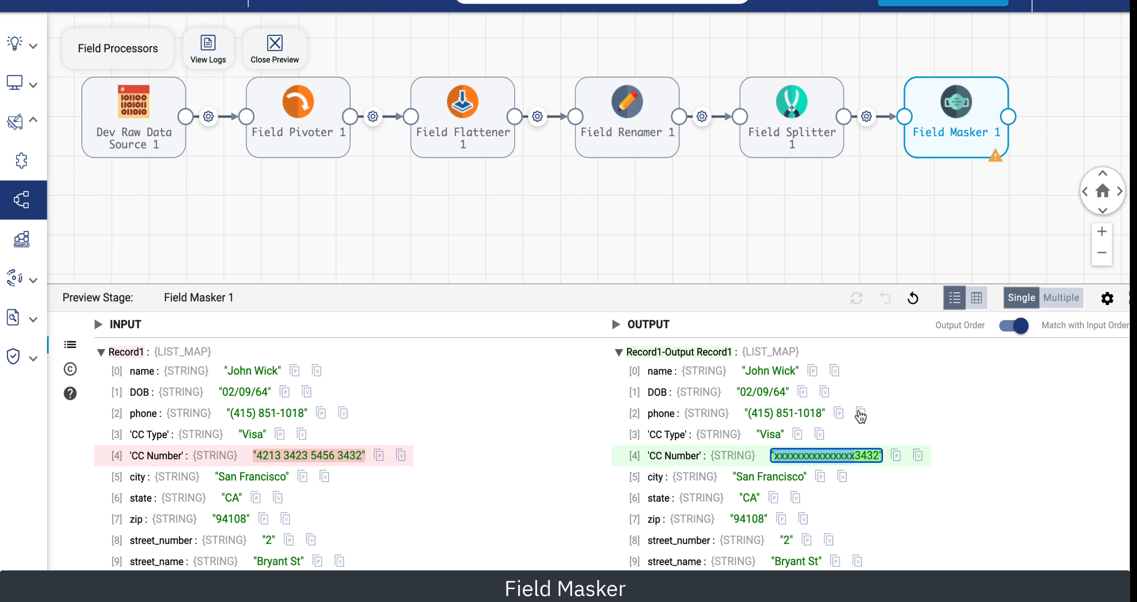
pyautogui.click(274, 44)
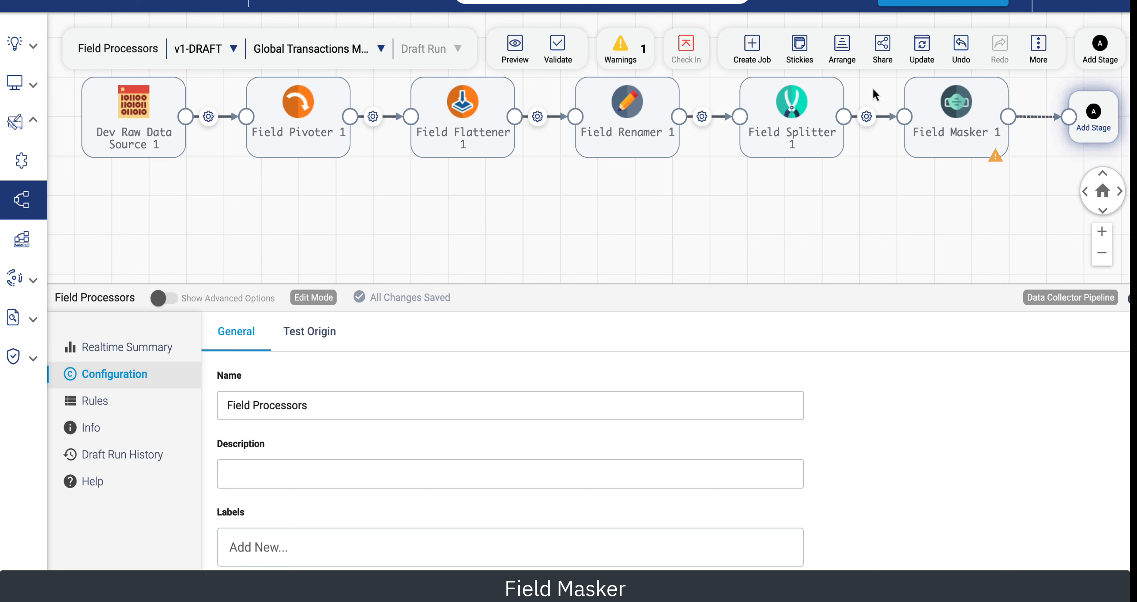
# Add a Field Remover stage after the Field Masker and set it to remove the /phone field.
pyautogui.click(1094, 120)
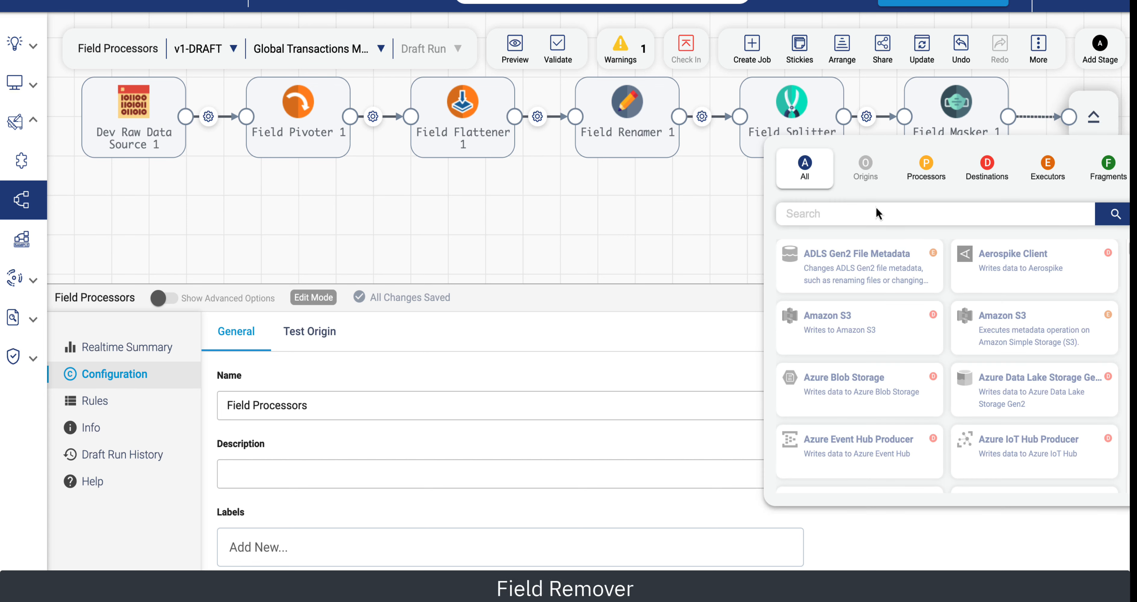
pyautogui.write('r')
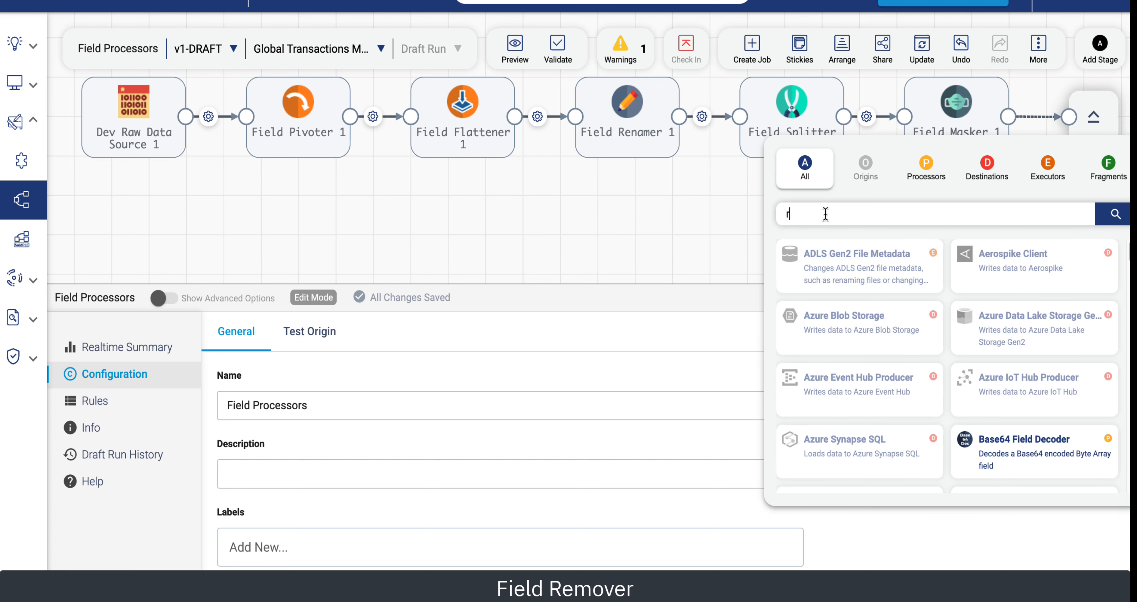
pyautogui.write('emo')
pyautogui.click(843, 262)
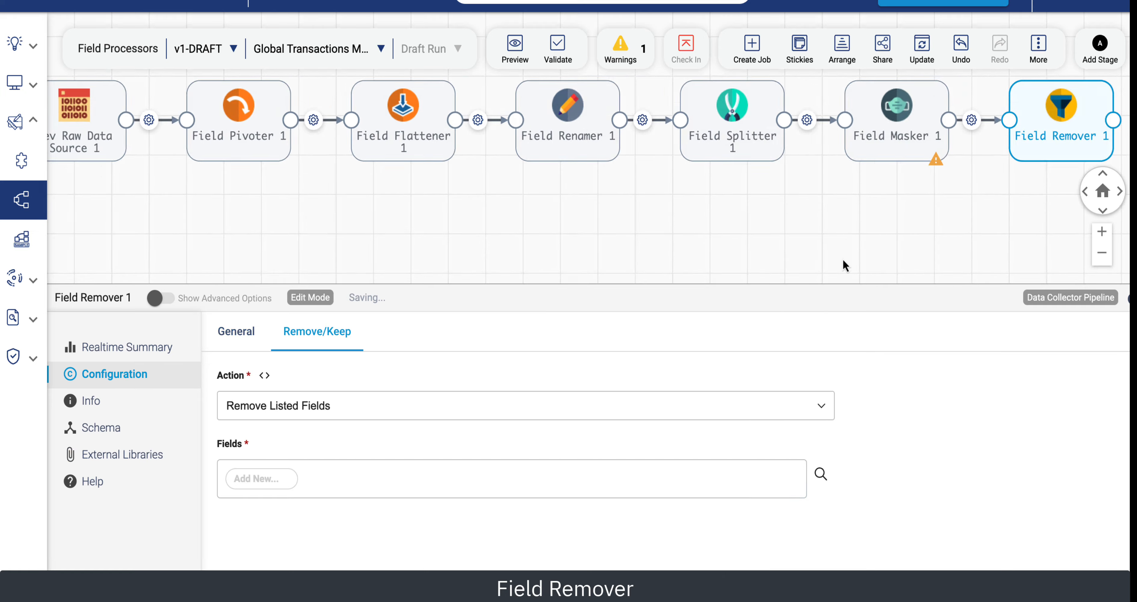
pyautogui.click(599, 153)
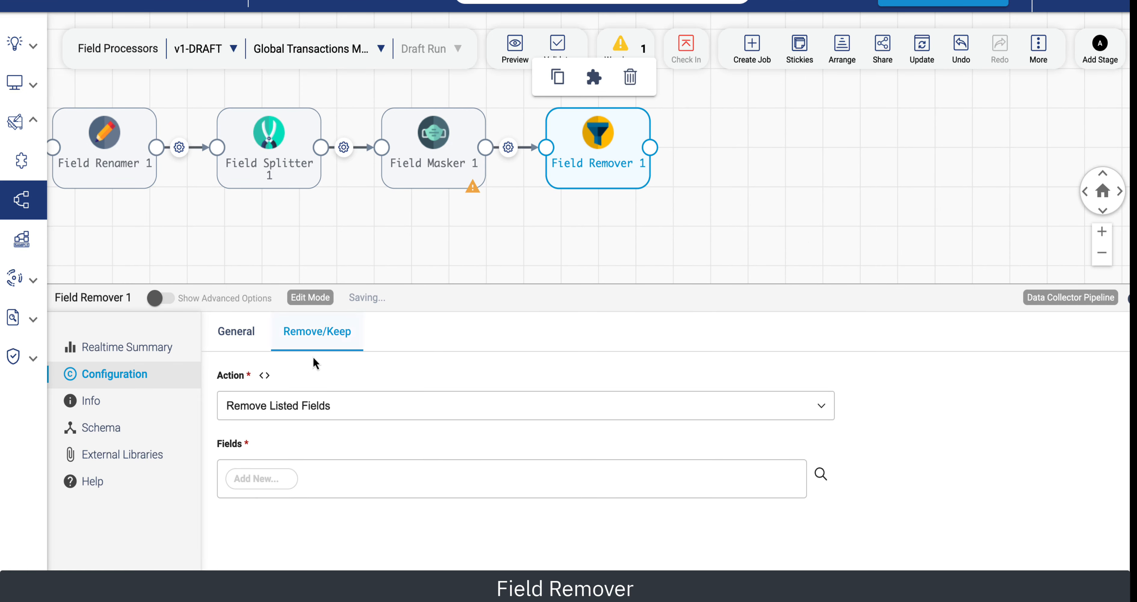
pyautogui.click(259, 480)
pyautogui.write('/')
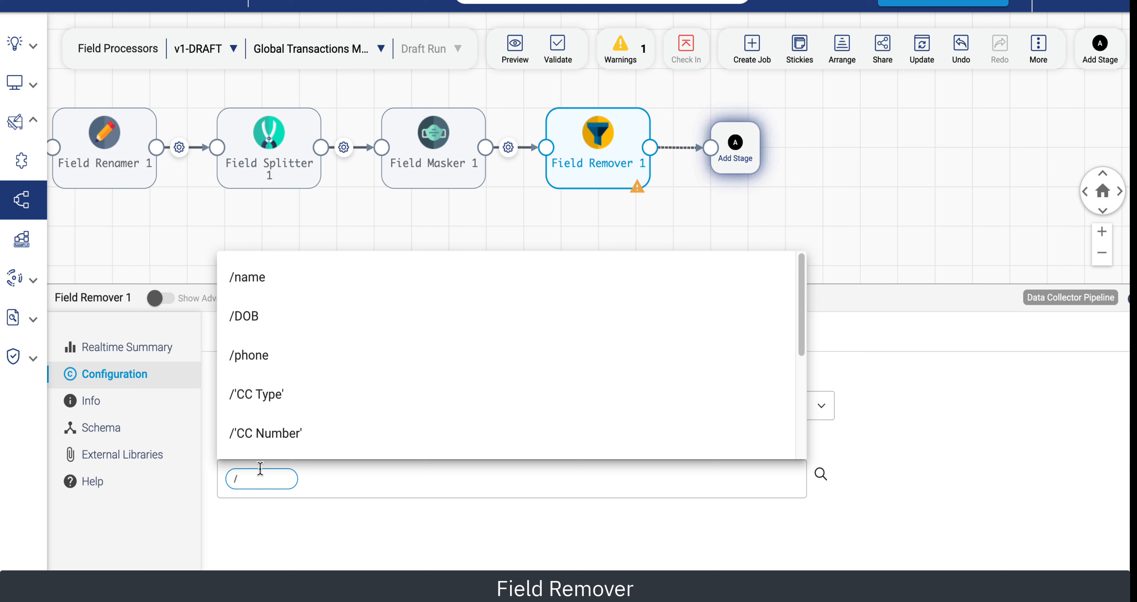
pyautogui.click(251, 354)
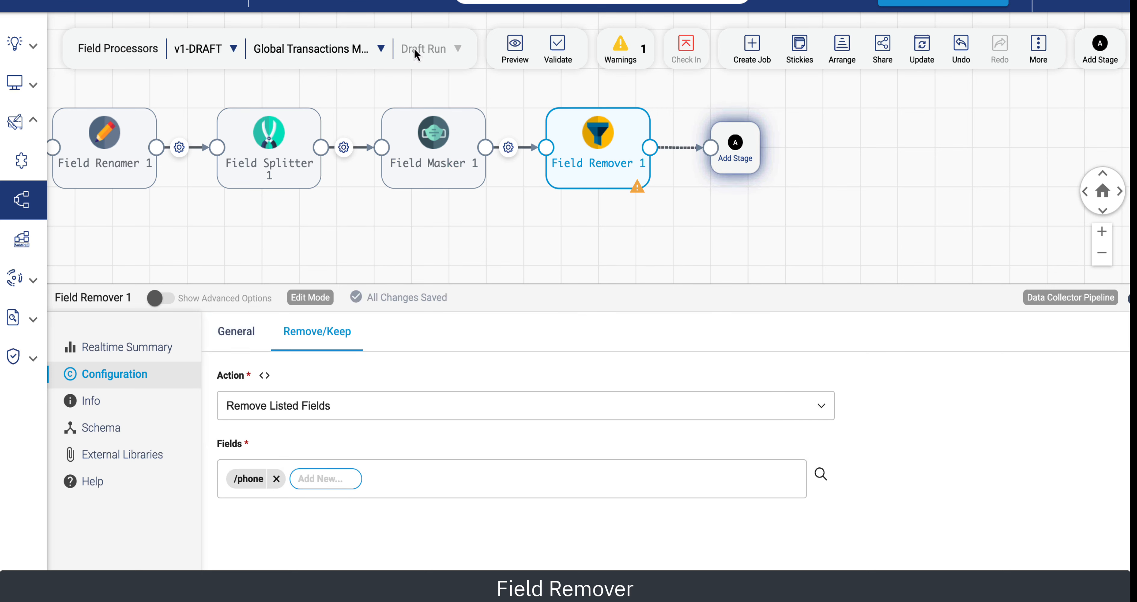
# Run a preview of the Field Remover's output and close the preview.
pyautogui.click(517, 44)
pyautogui.click(535, 89)
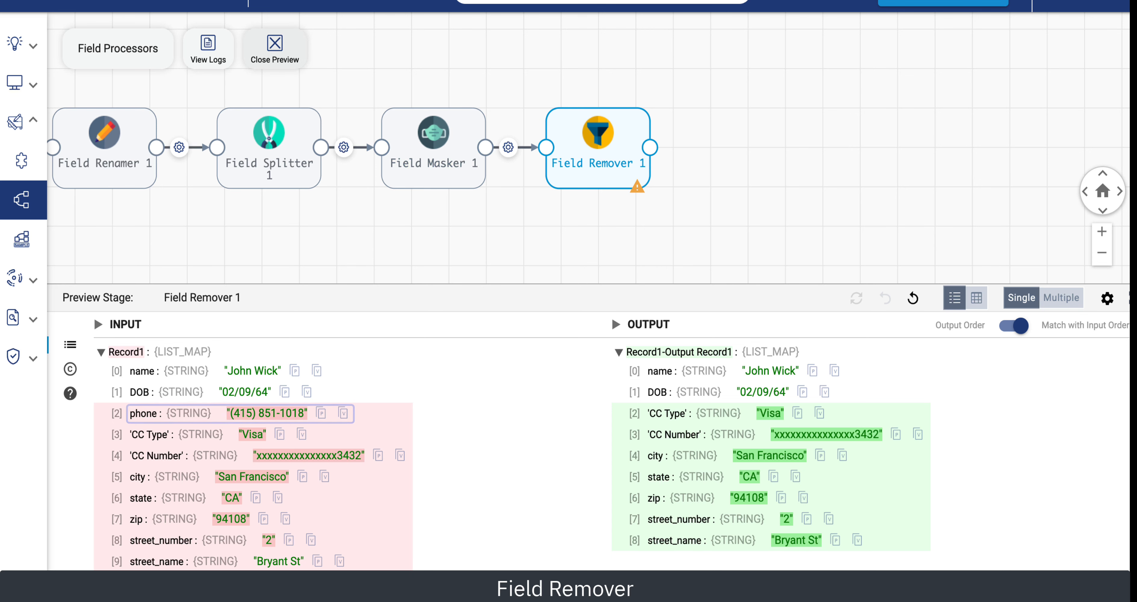
pyautogui.click(274, 46)
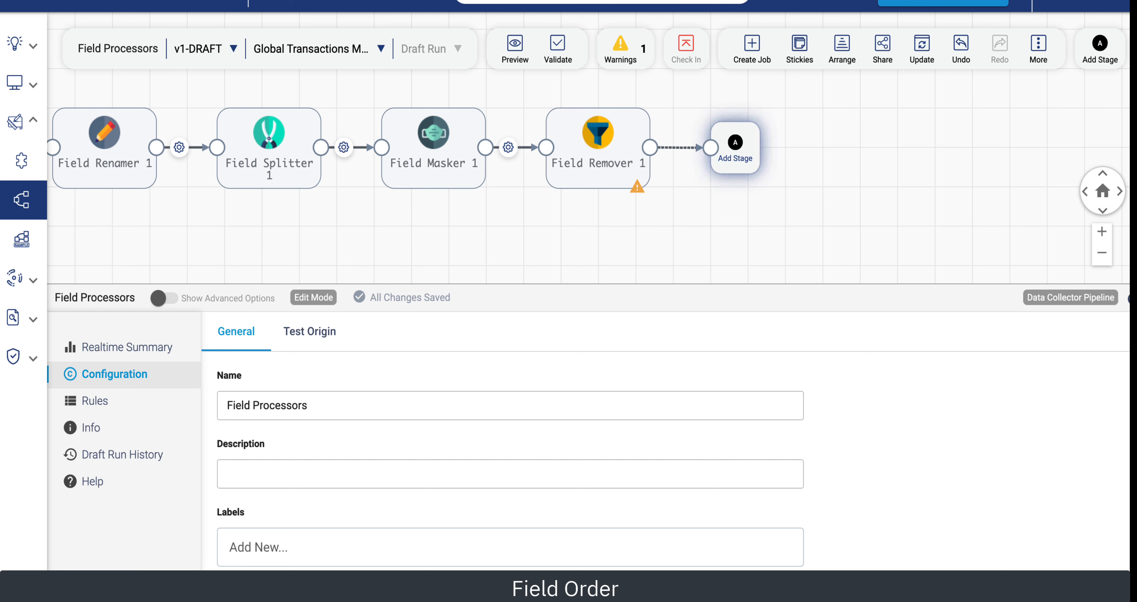
# Add a Field Order stage after the Field Remover and add /name as the first field to order.
pyautogui.click(735, 150)
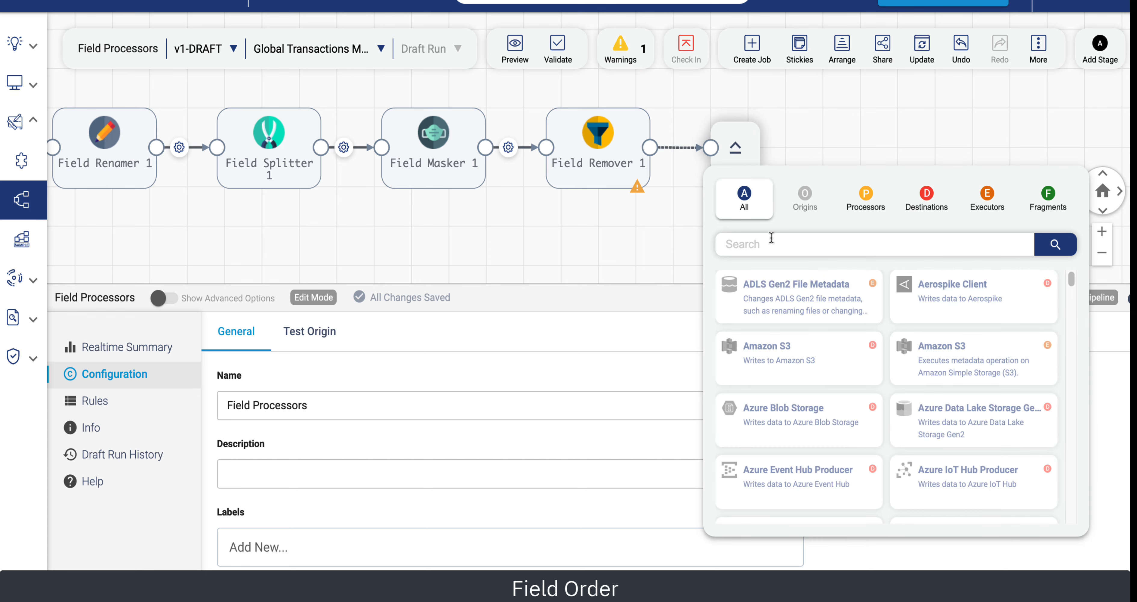
pyautogui.write('order')
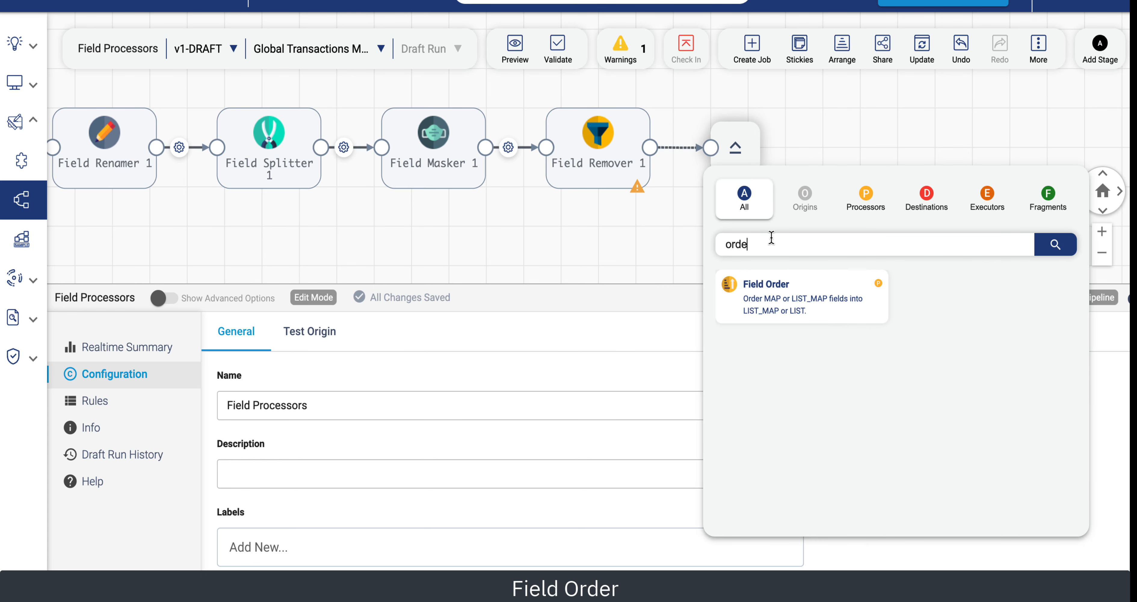
pyautogui.click(789, 287)
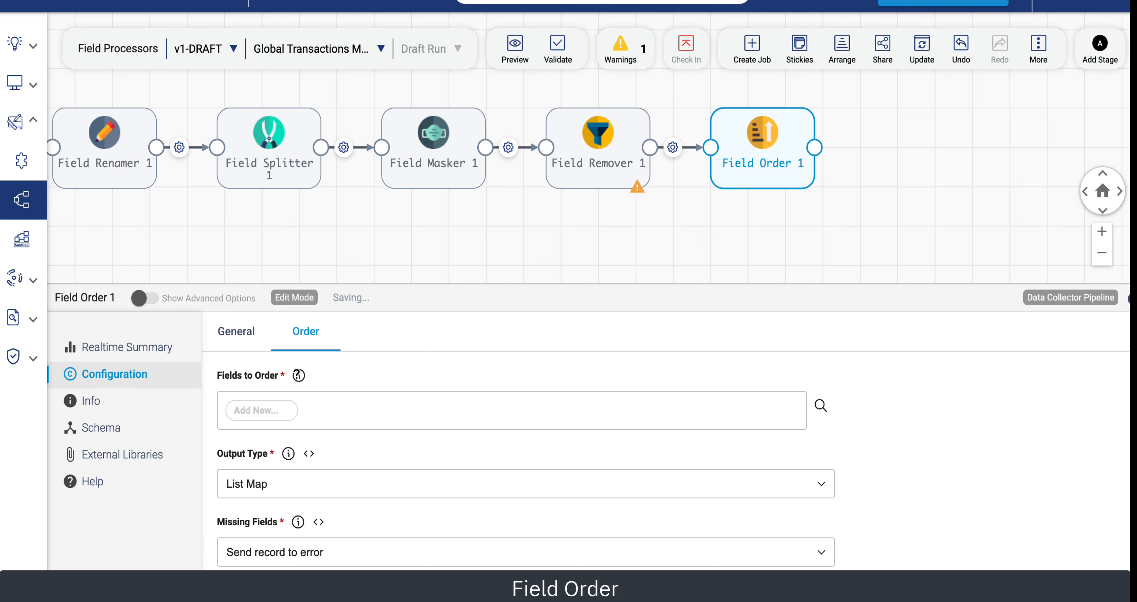
pyautogui.click(243, 405)
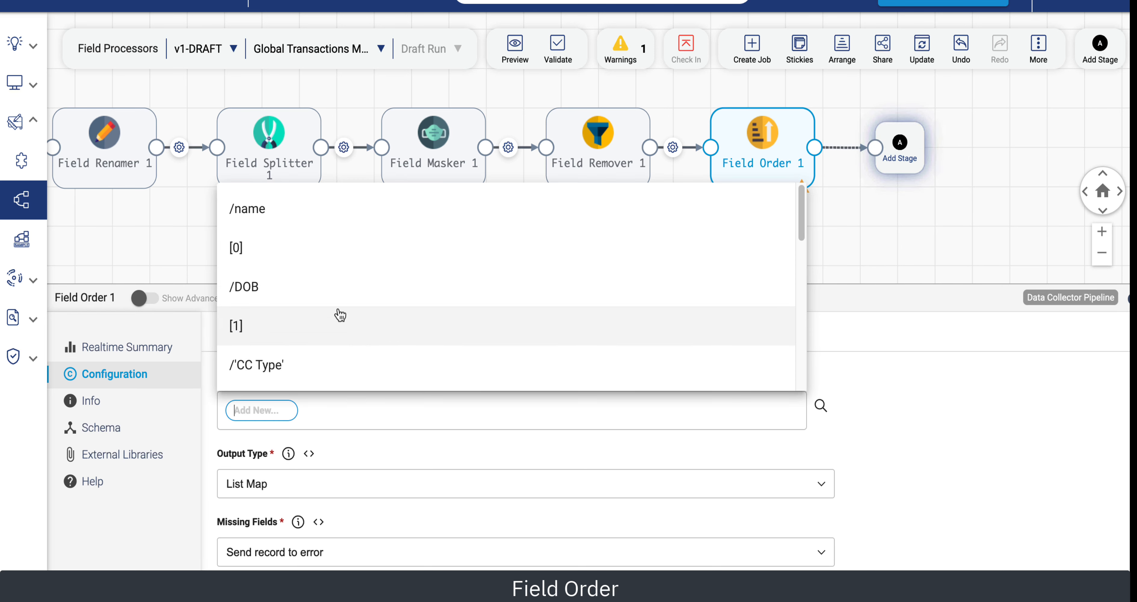
pyautogui.click(260, 212)
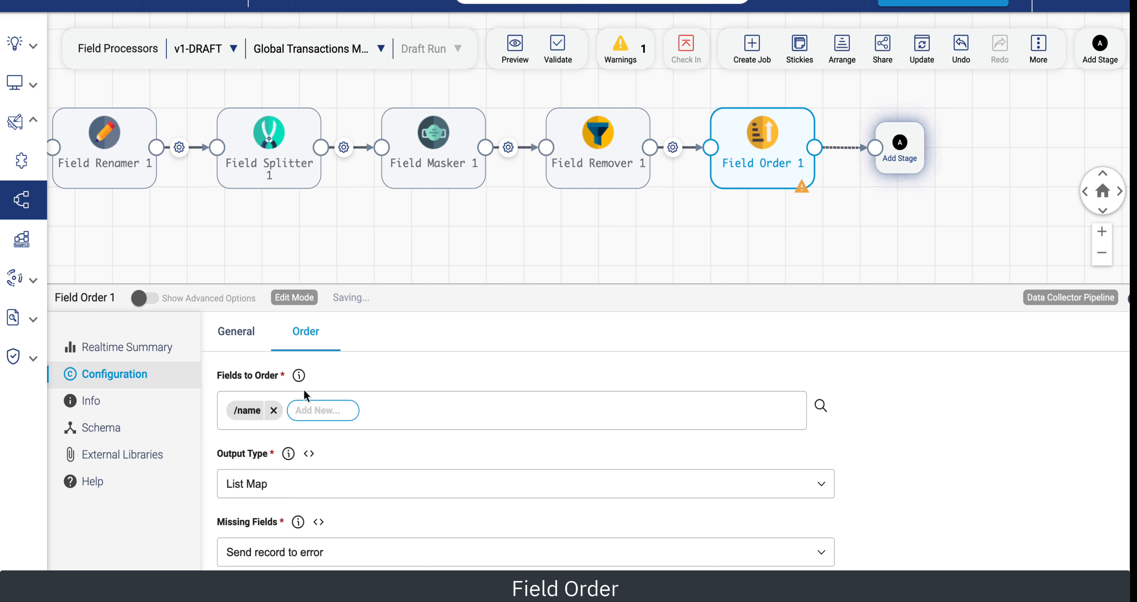
# Add /'CC Number', /city and /DOB to the Field Order's fields to order after /name.
pyautogui.click(309, 410)
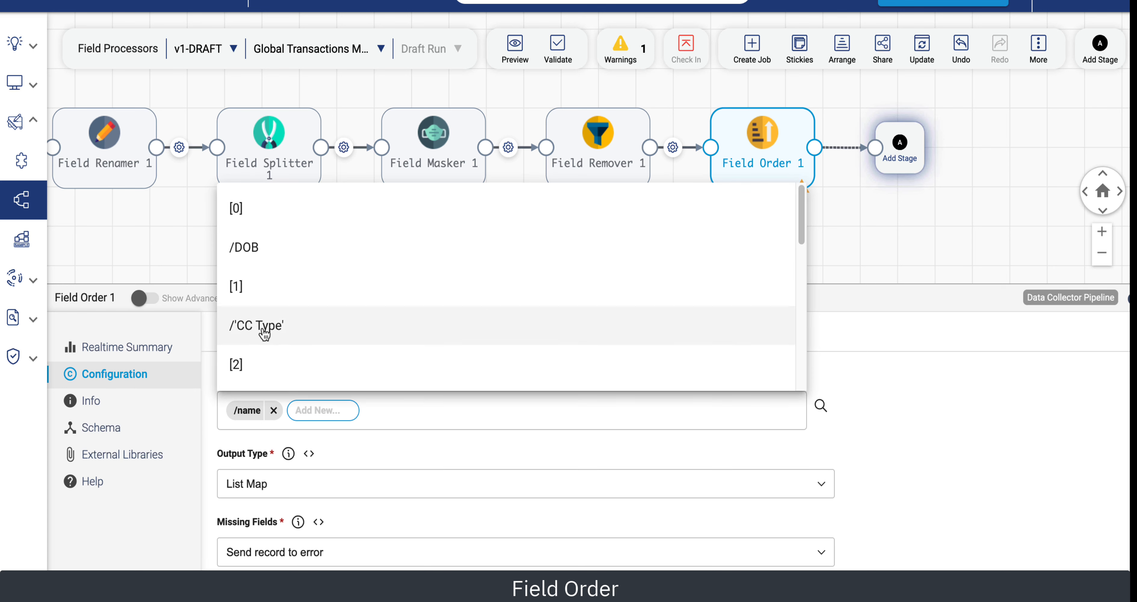
pyautogui.scroll(-4, 264, 333)
pyautogui.click(265, 230)
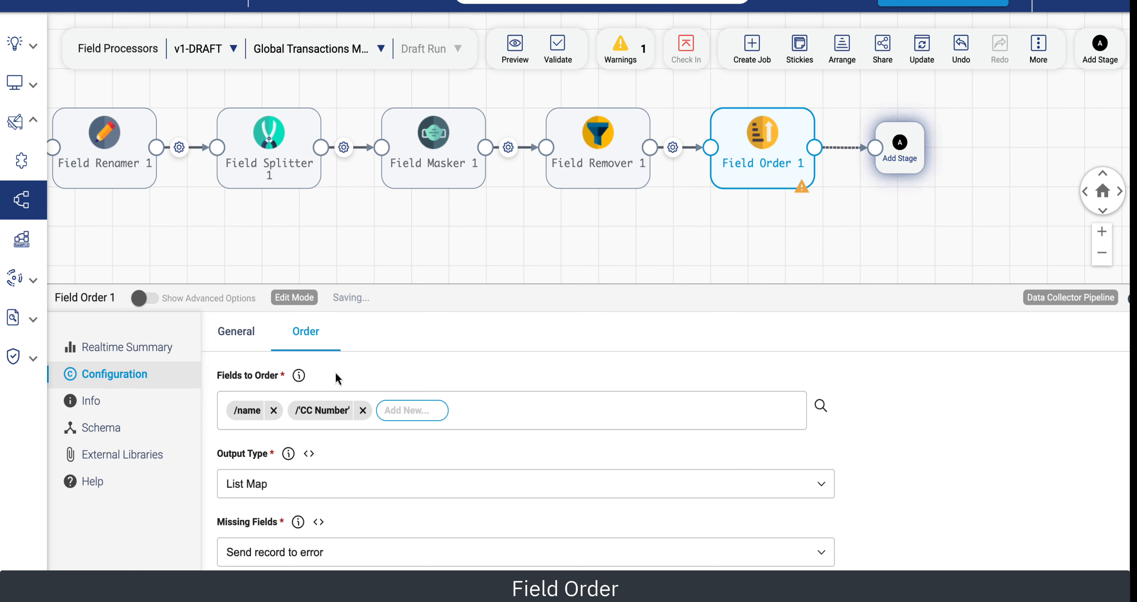
pyautogui.click(438, 410)
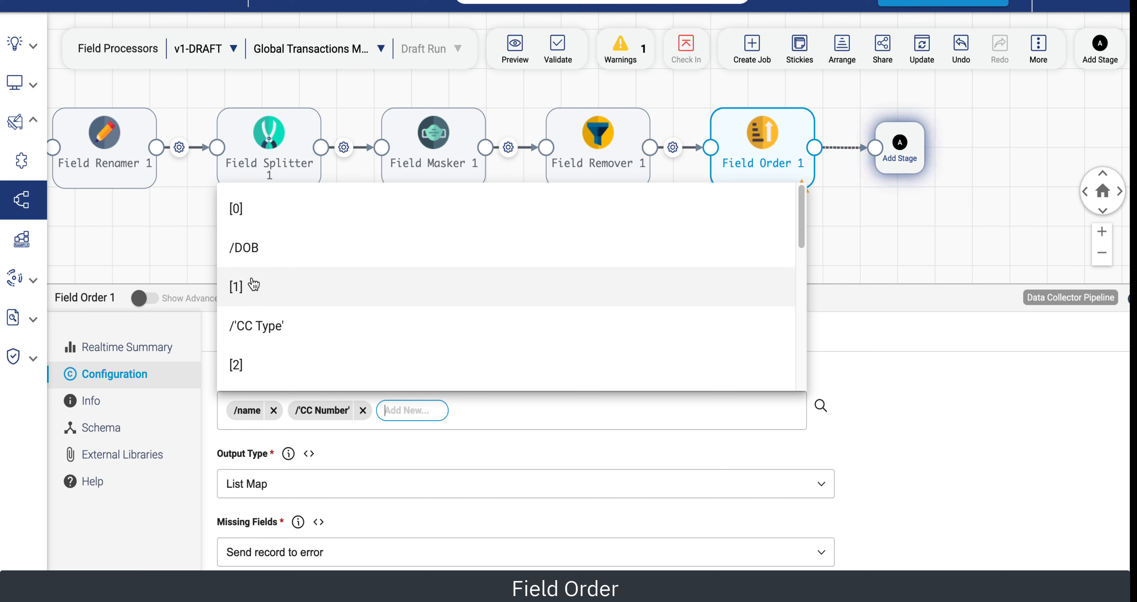
pyautogui.scroll(-5, 254, 285)
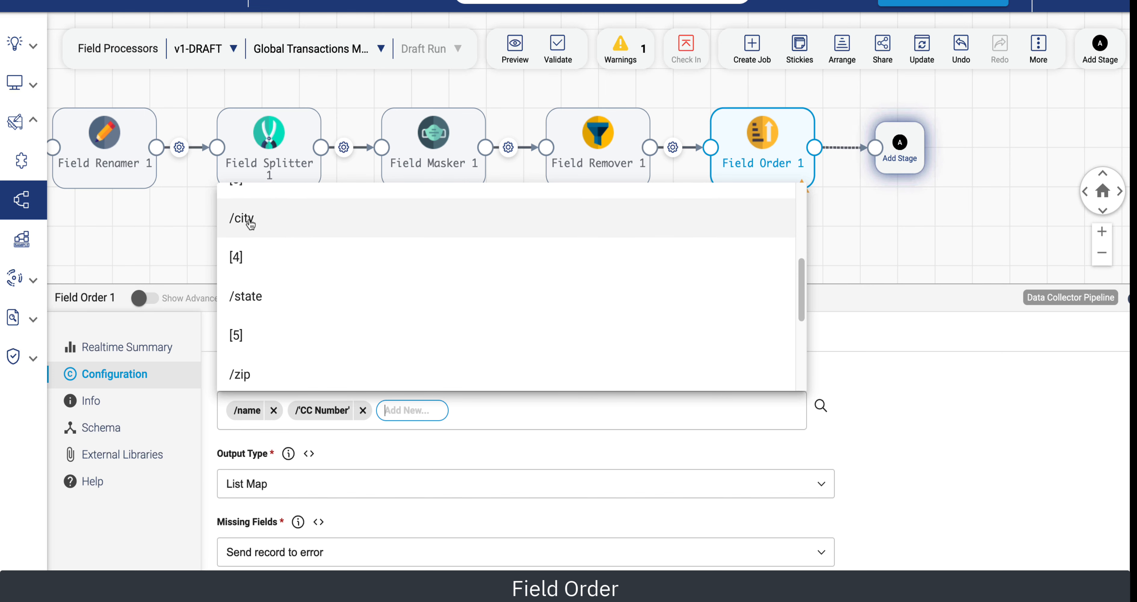
pyautogui.click(250, 221)
pyautogui.click(465, 413)
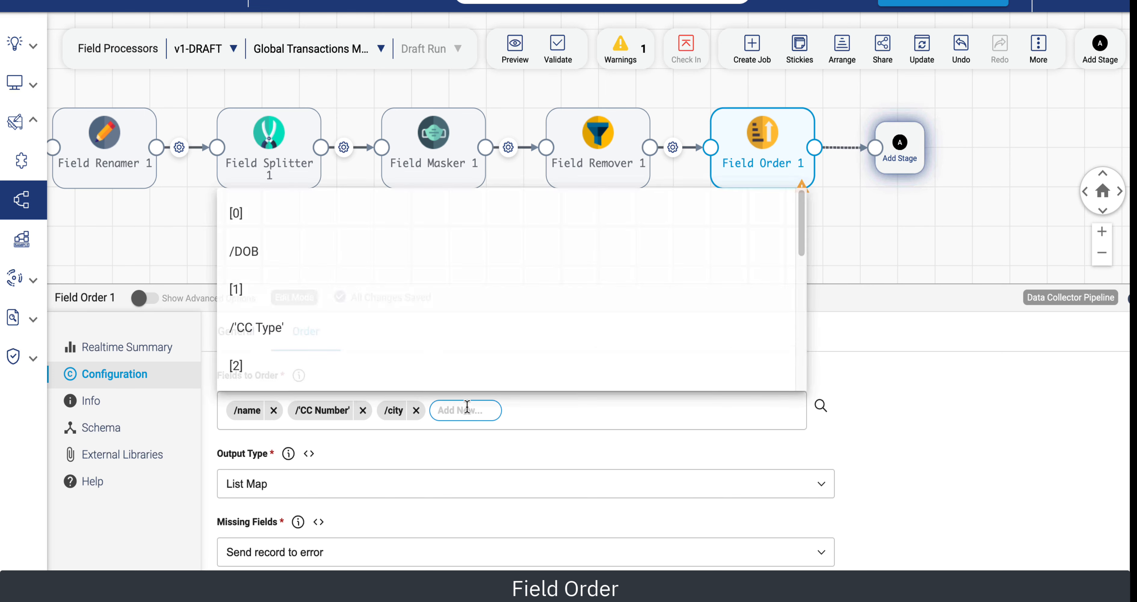
pyautogui.click(256, 250)
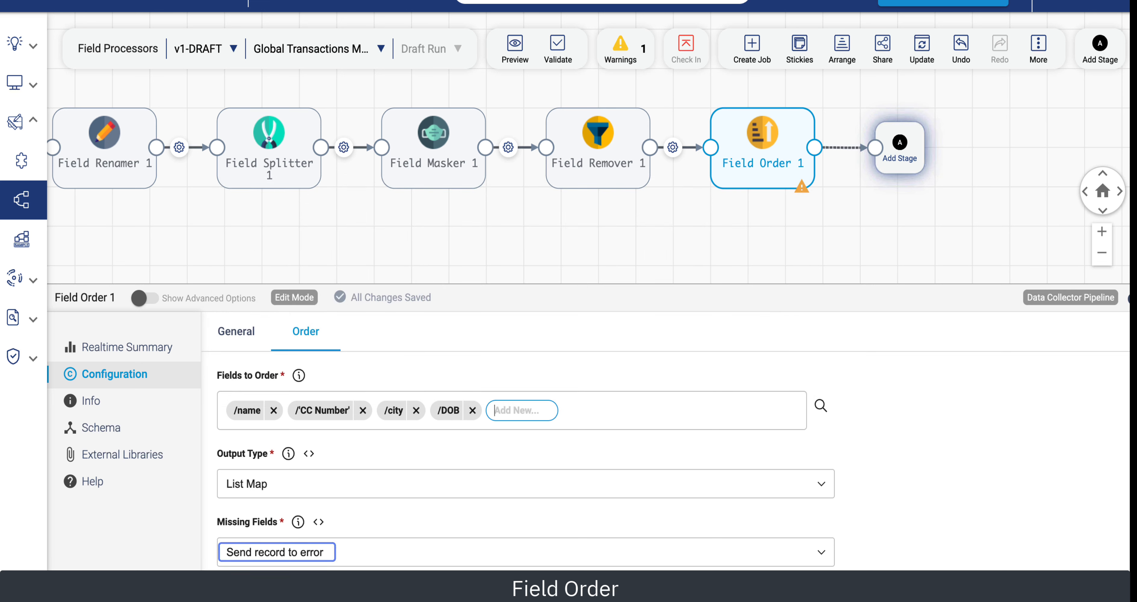
# Set the discard fields to /'CC Type', /state, /street_number, /street_name and /zip.
pyautogui.scroll(-3, 1012, 518)
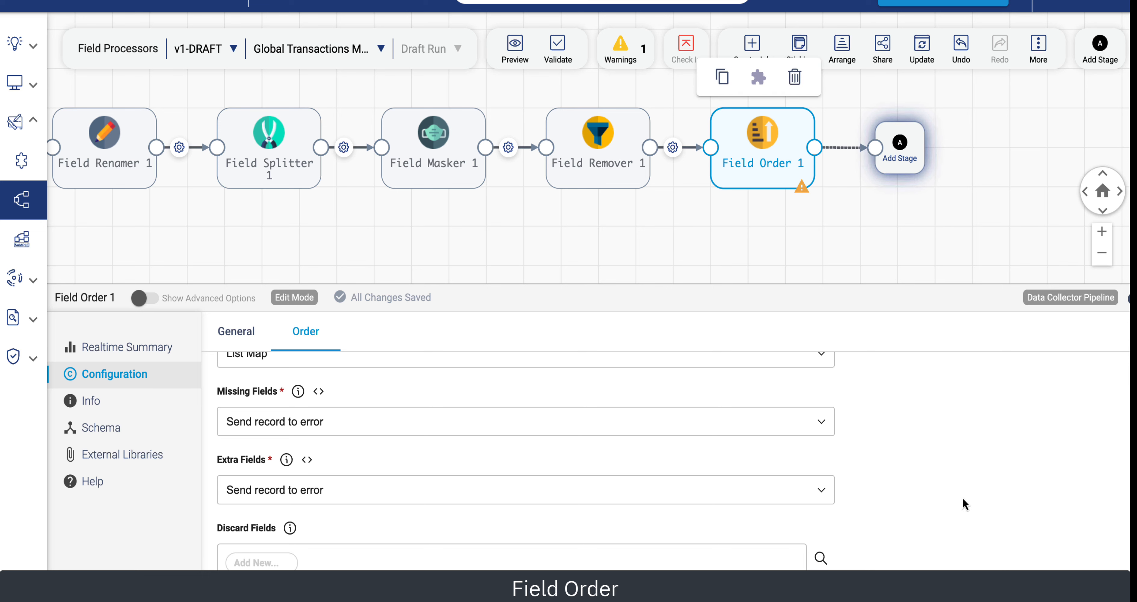
pyautogui.click(255, 563)
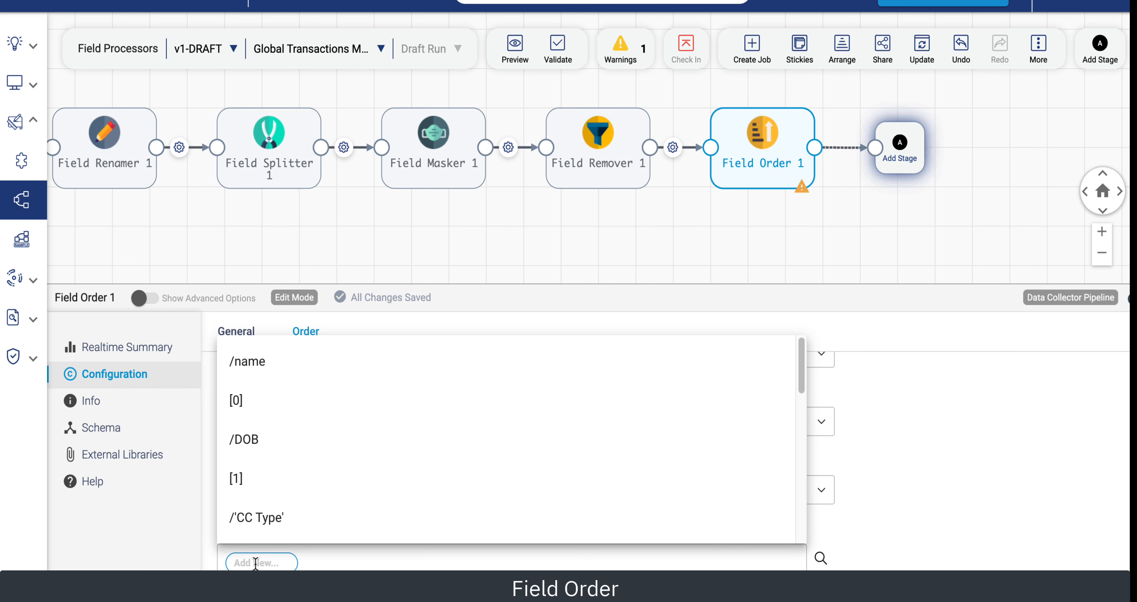
pyautogui.click(249, 528)
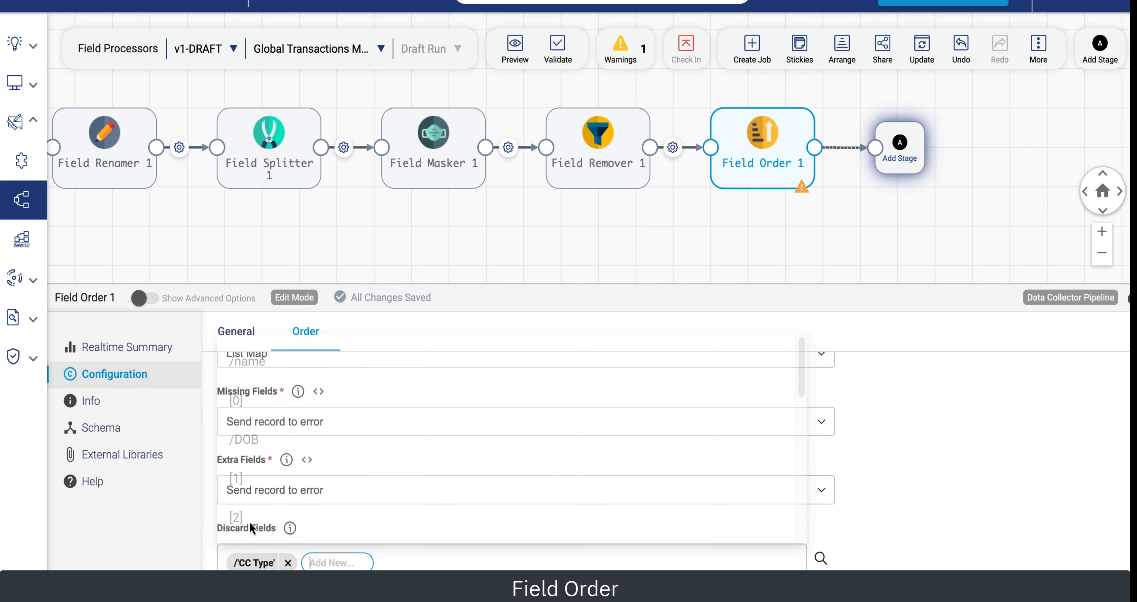
pyautogui.click(356, 559)
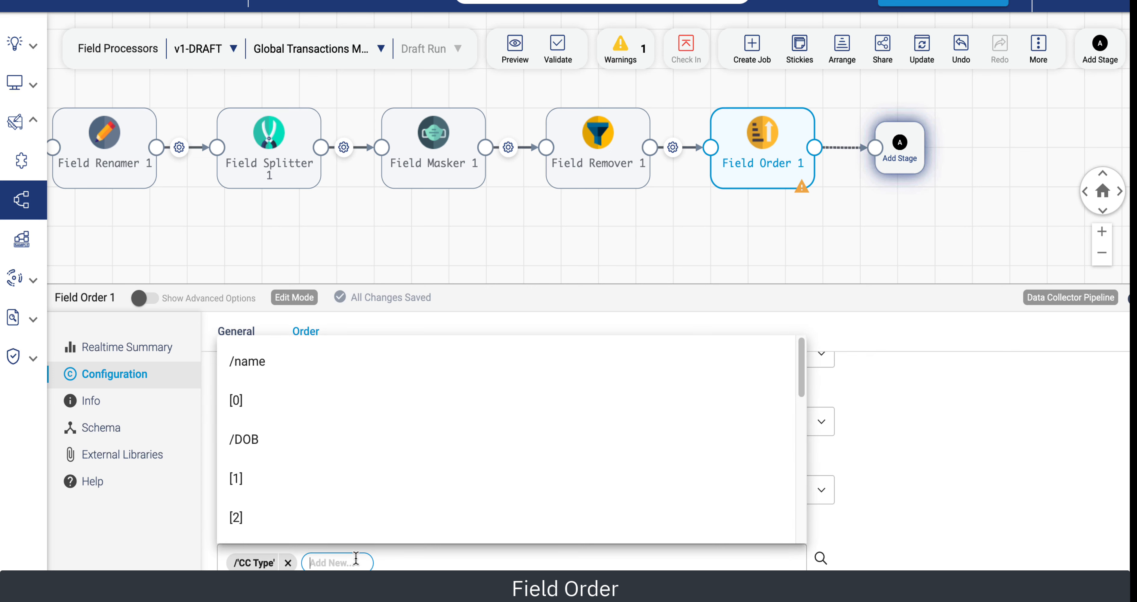
pyautogui.scroll(-8, 268, 515)
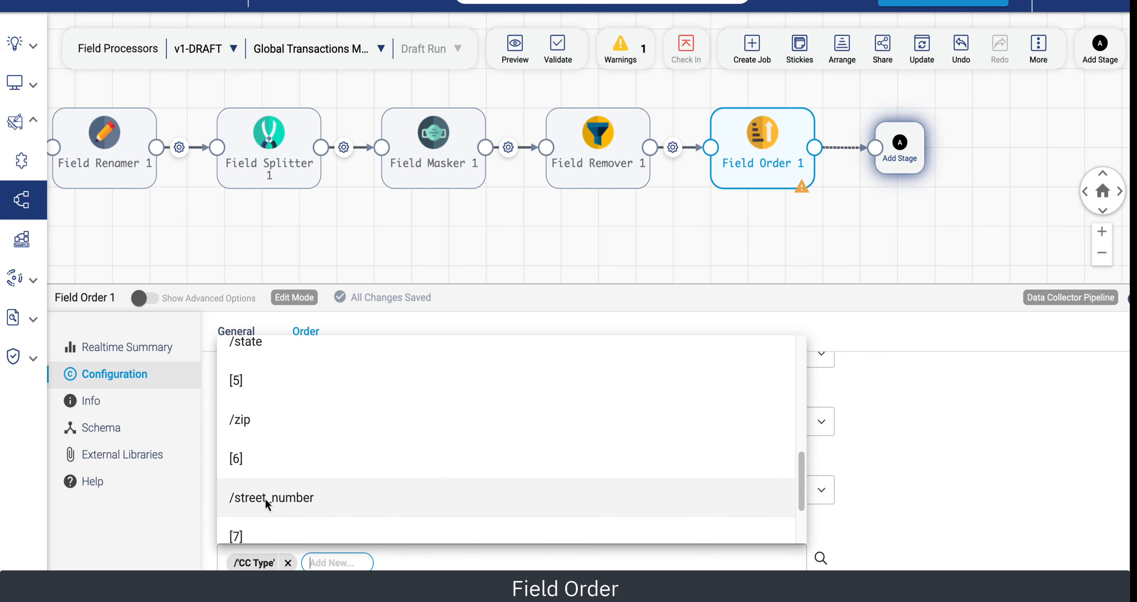
pyautogui.click(253, 347)
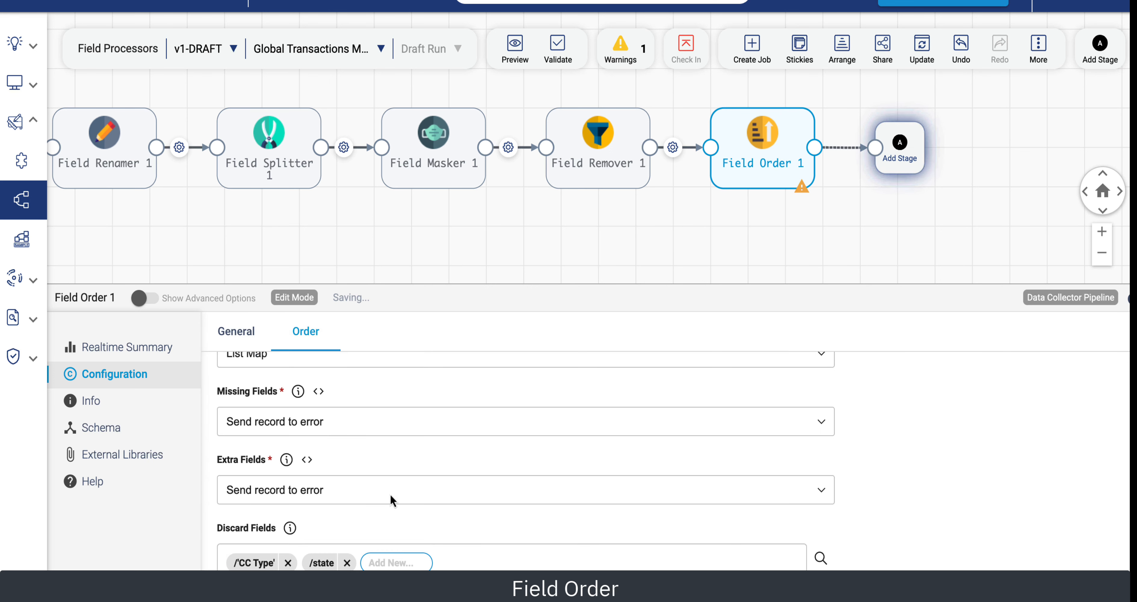
pyautogui.click(413, 558)
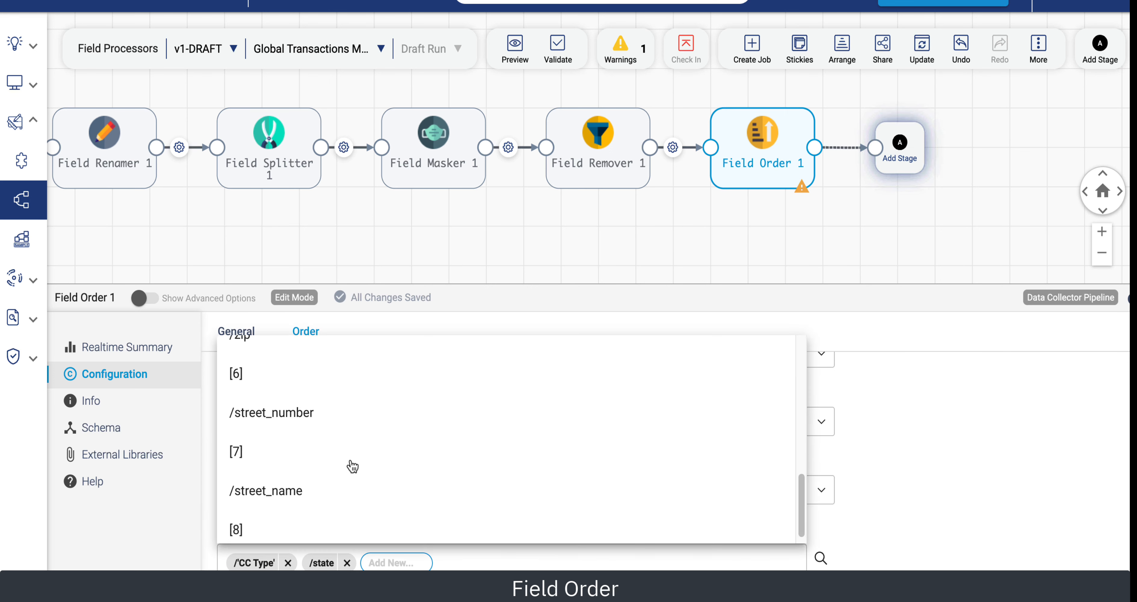
pyautogui.click(286, 402)
pyautogui.click(494, 562)
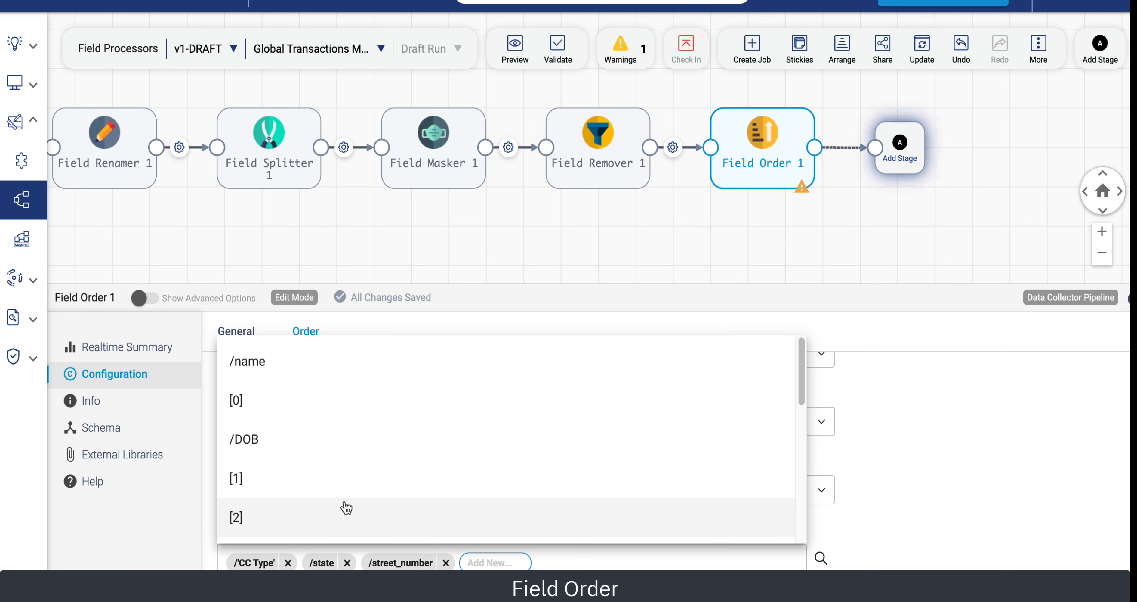
pyautogui.scroll(-10, 309, 504)
pyautogui.scroll(1, 308, 497)
pyautogui.click(308, 497)
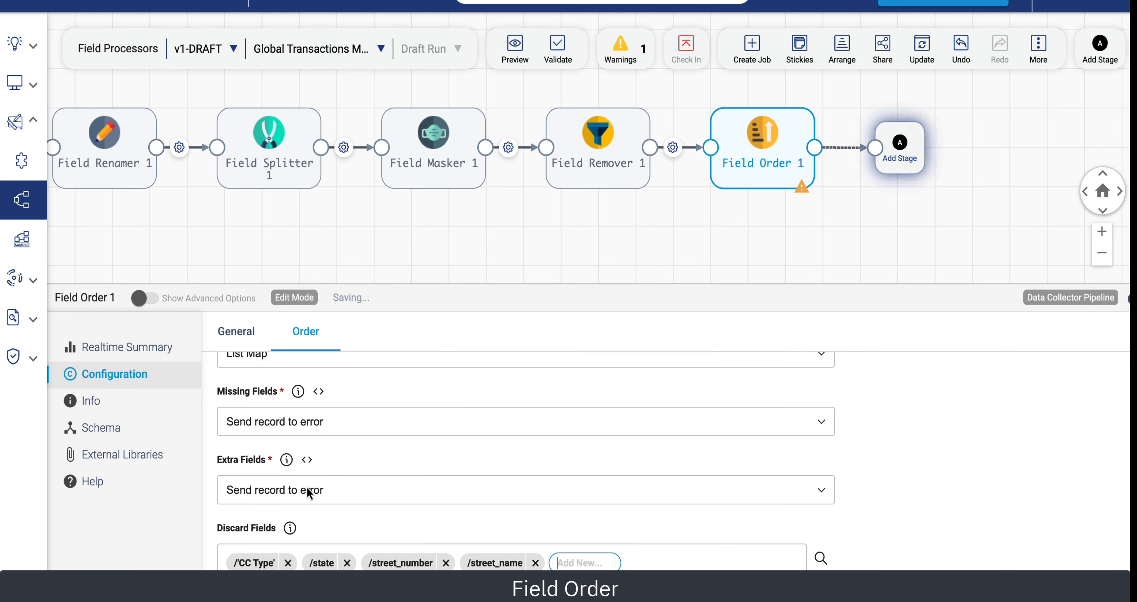
pyautogui.click(569, 557)
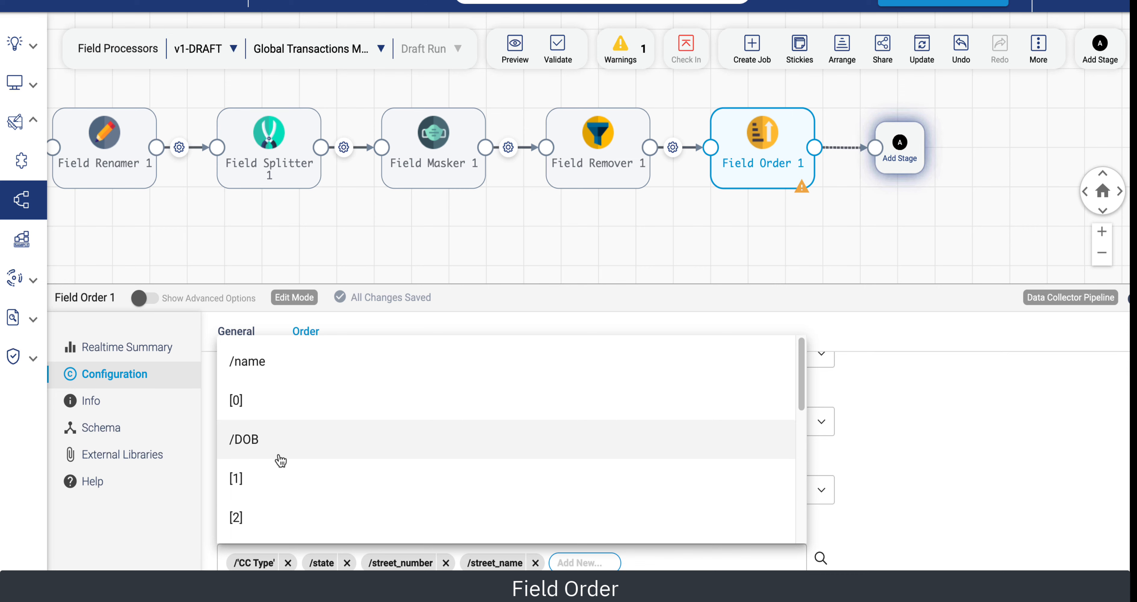
pyautogui.scroll(-5, 279, 459)
pyautogui.click(280, 467)
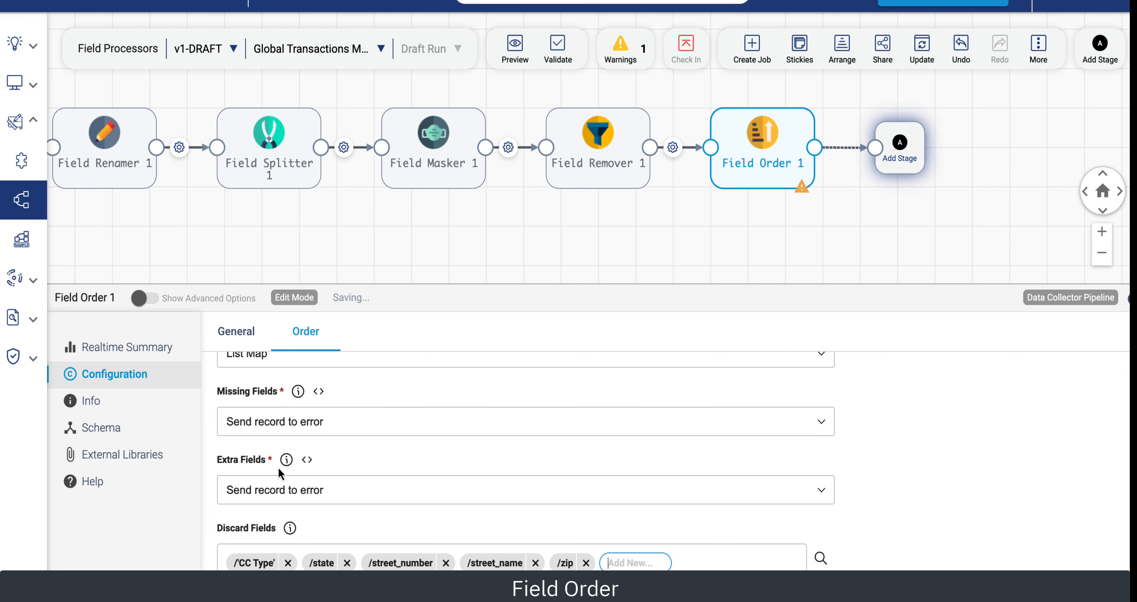
# Run a preview of the Field Order's output and close the preview.
pyautogui.click(514, 49)
pyautogui.click(534, 85)
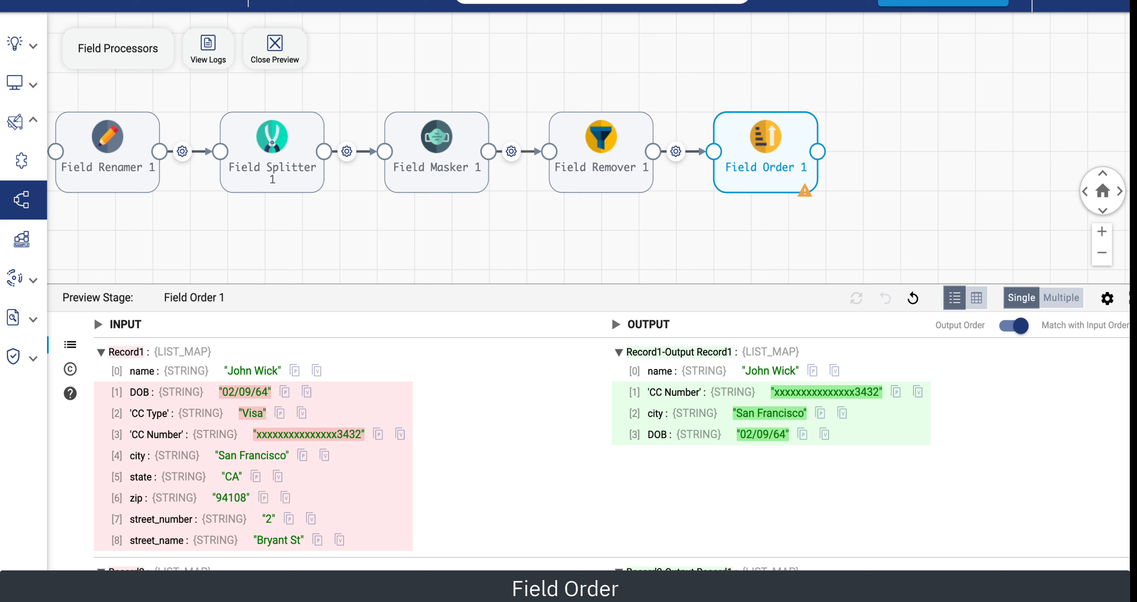
pyautogui.click(289, 49)
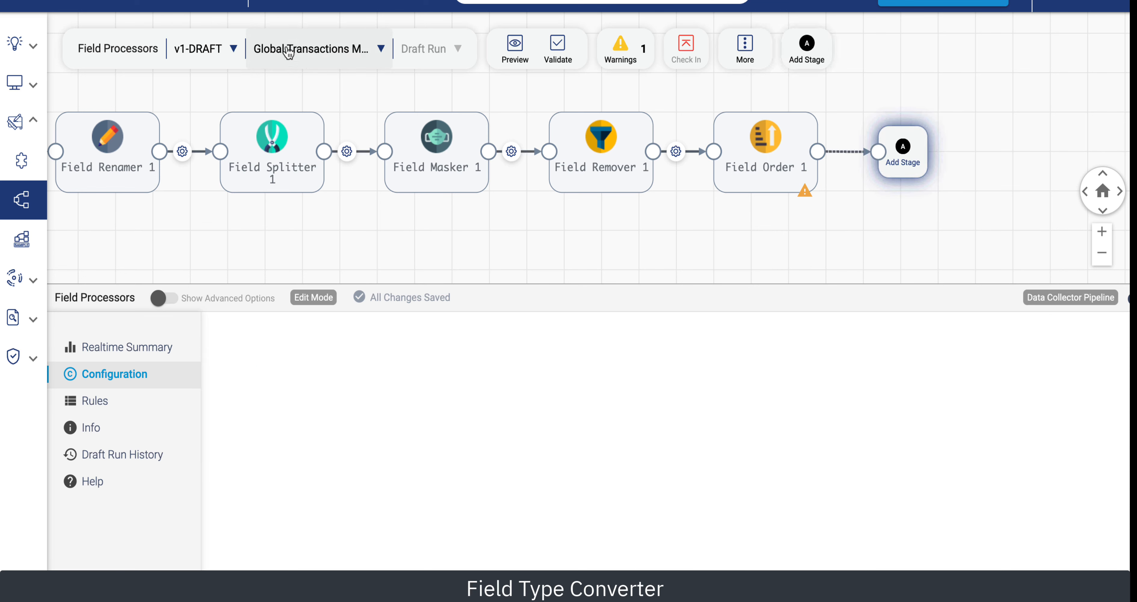
# Add a Field Type Converter stage after the Field Order and set it to convert /DOB to DATE.
pyautogui.click(901, 150)
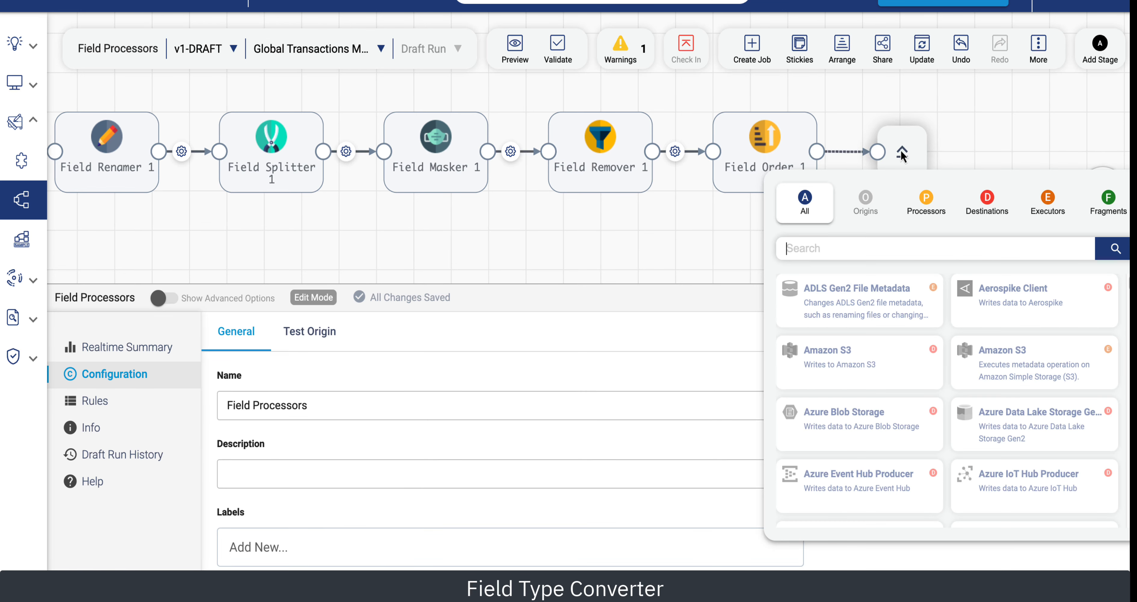
pyautogui.write('type')
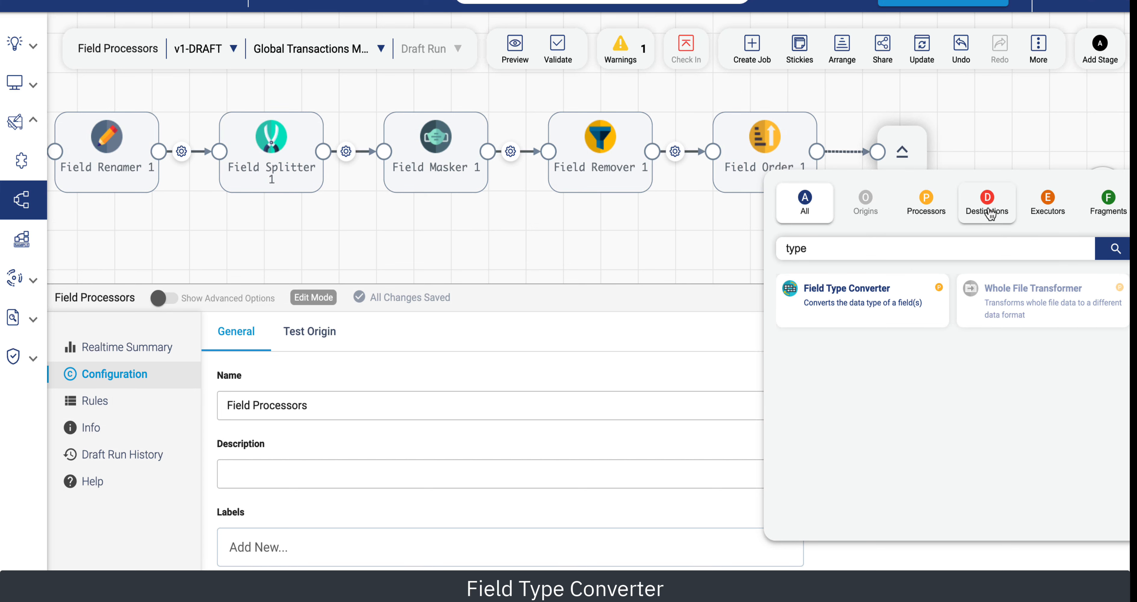
pyautogui.click(861, 290)
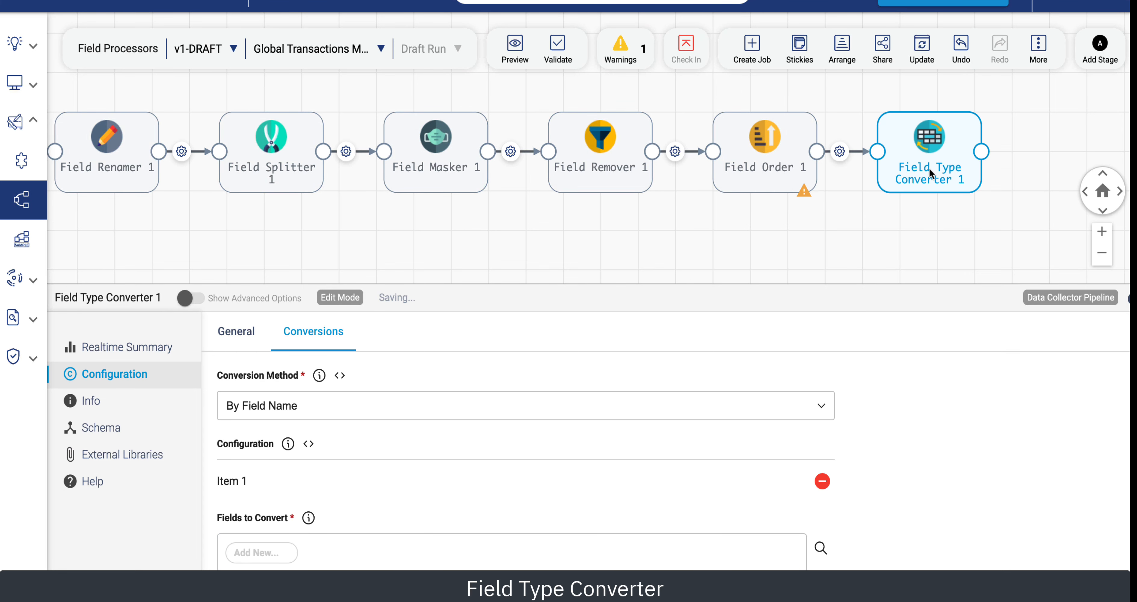
pyautogui.scroll(-2, 343, 485)
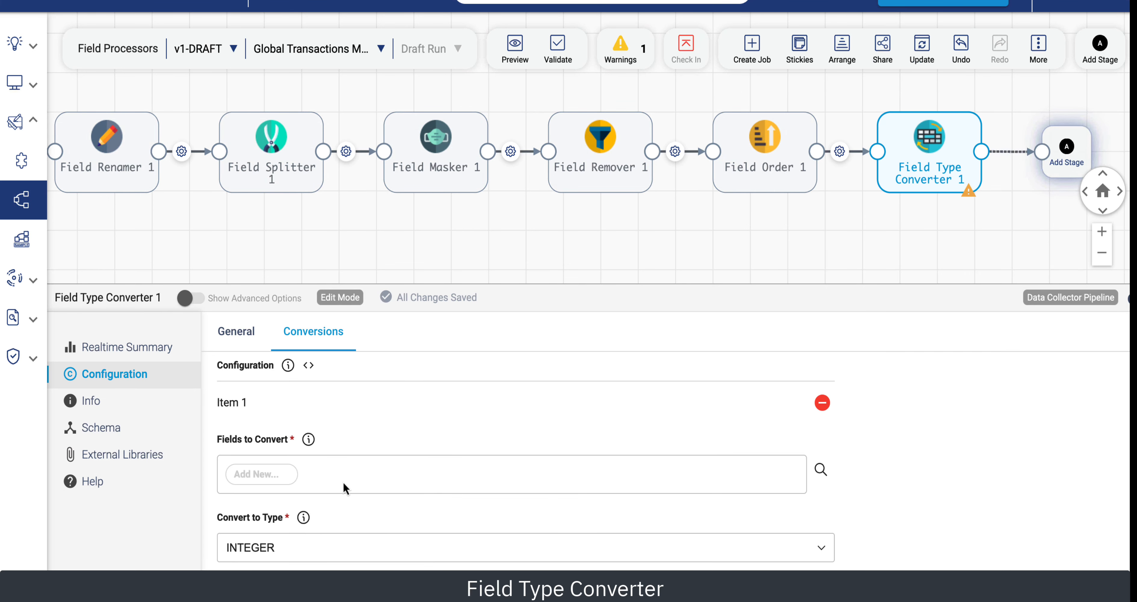
pyautogui.click(287, 473)
pyautogui.scroll(-3, 282, 389)
pyautogui.click(282, 388)
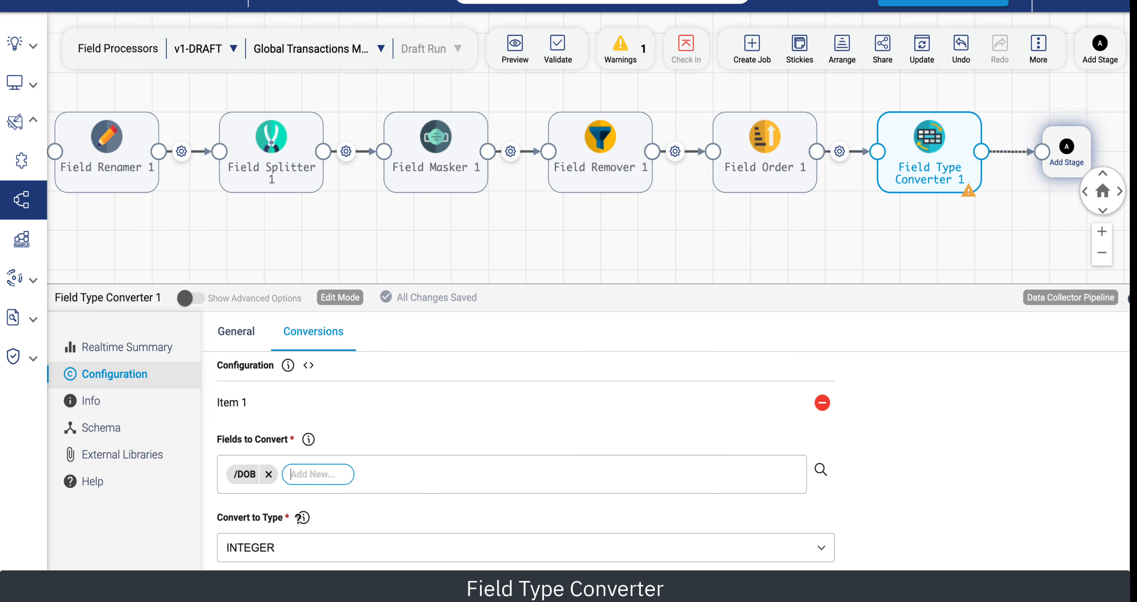
pyautogui.click(317, 541)
pyautogui.click(287, 528)
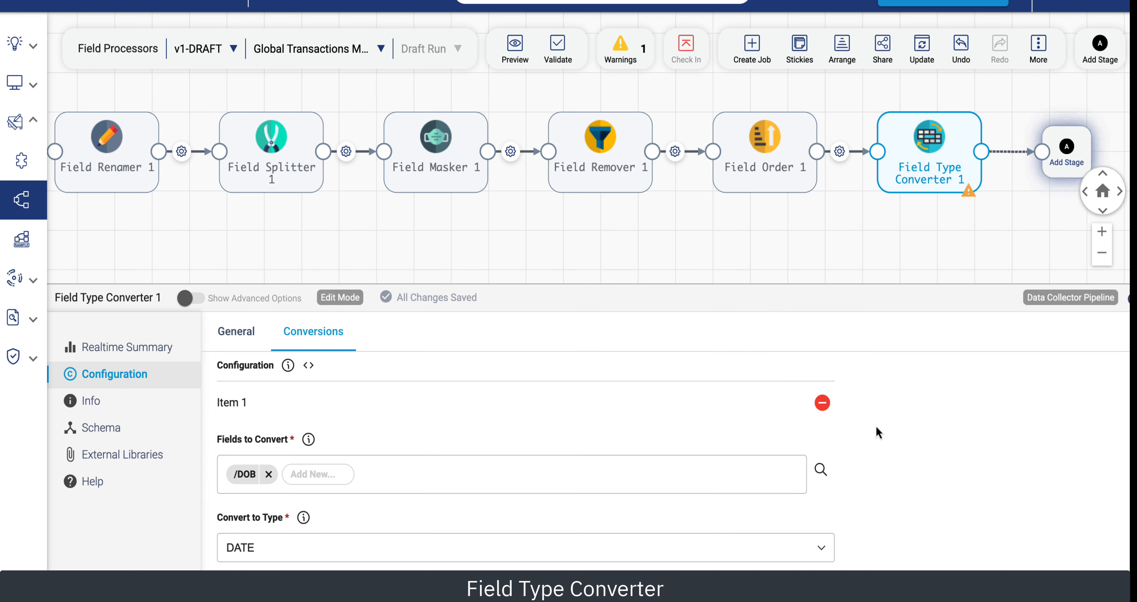
# Set the converter's date format to Other with the custom format dd/MM/yy.
pyautogui.scroll(-5, 883, 433)
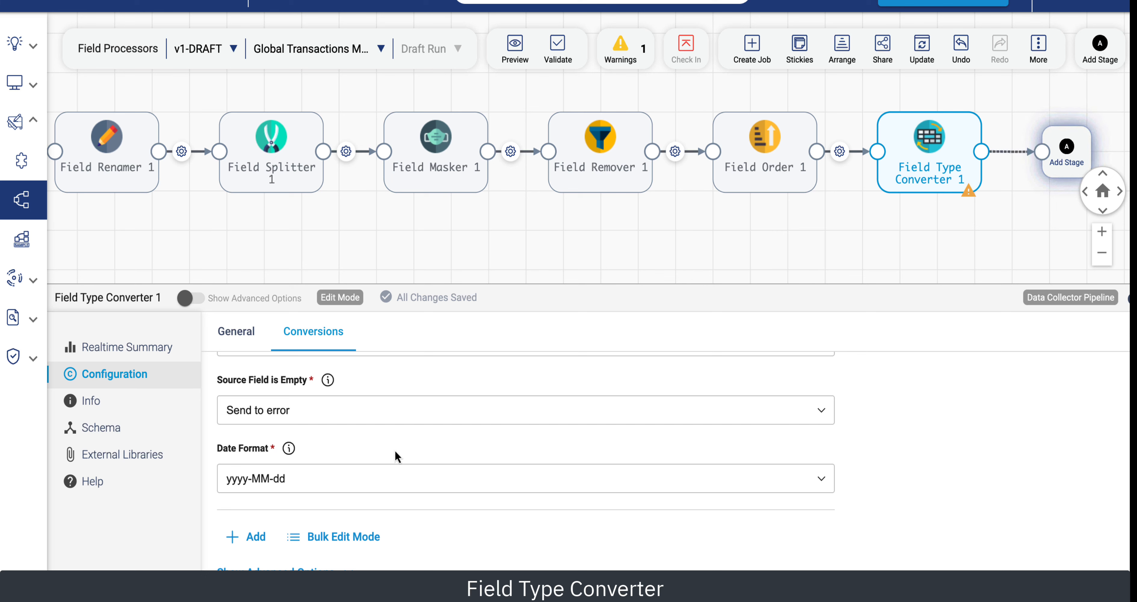
pyautogui.click(305, 481)
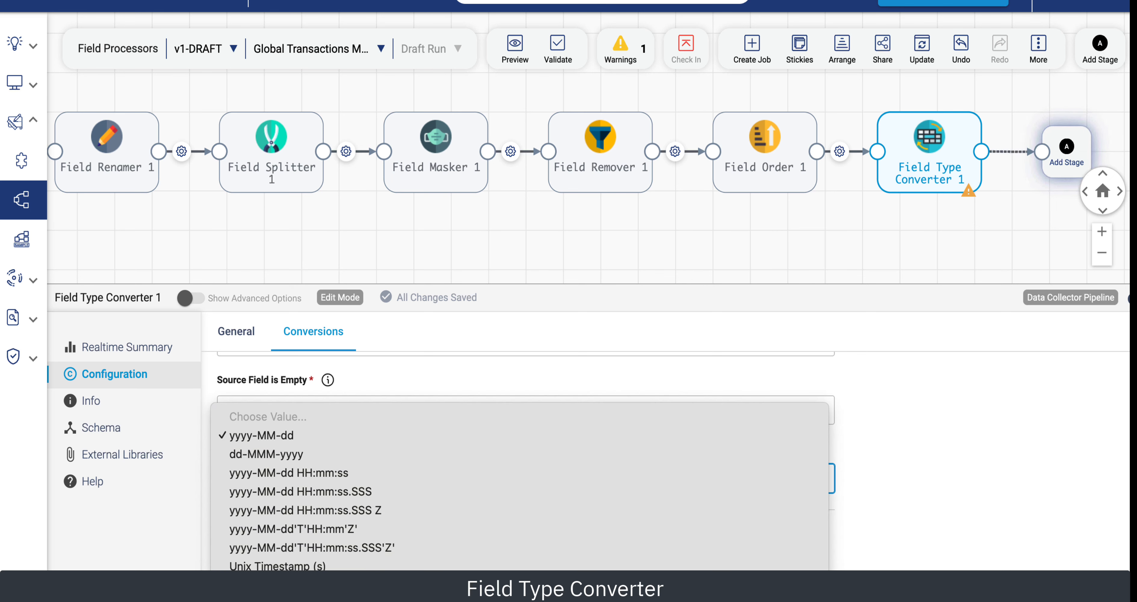
pyautogui.click(291, 596)
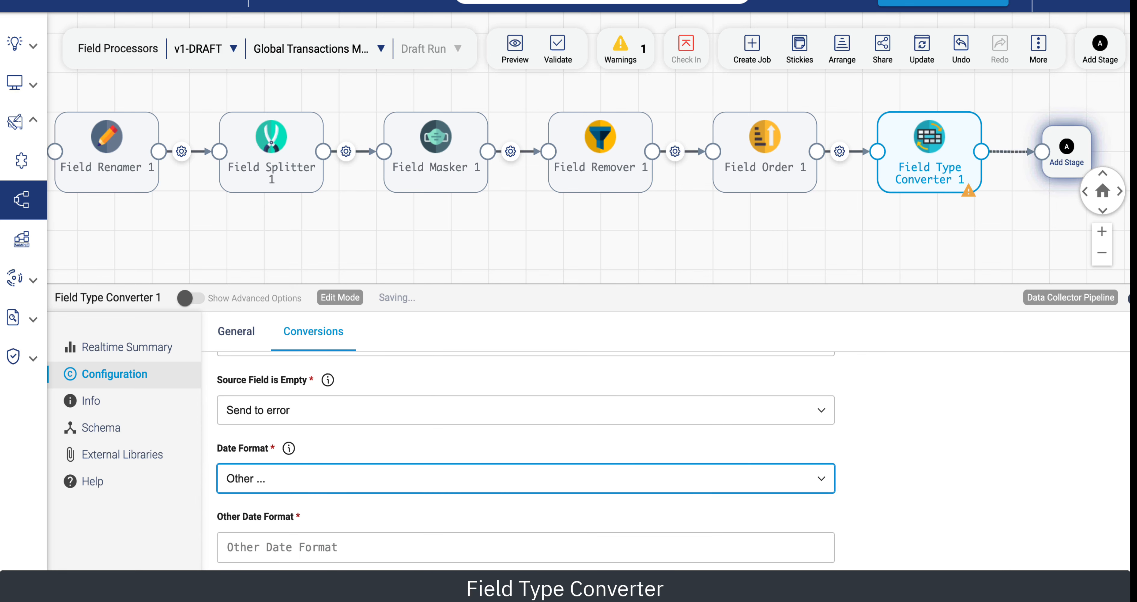
pyautogui.click(272, 546)
pyautogui.write('dd')
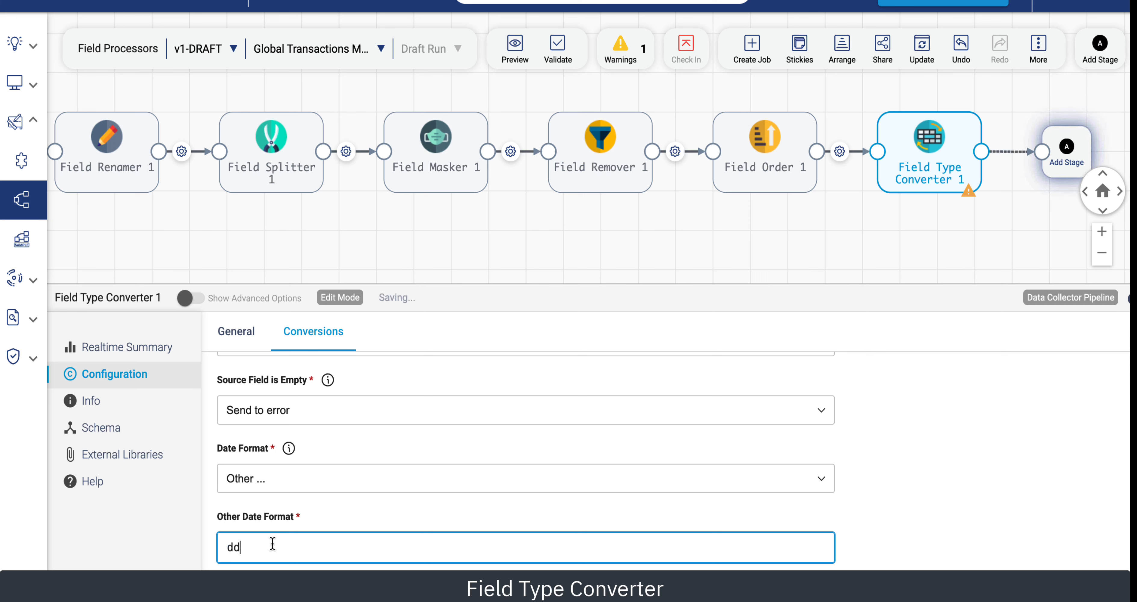
pyautogui.write('/MM/yy')
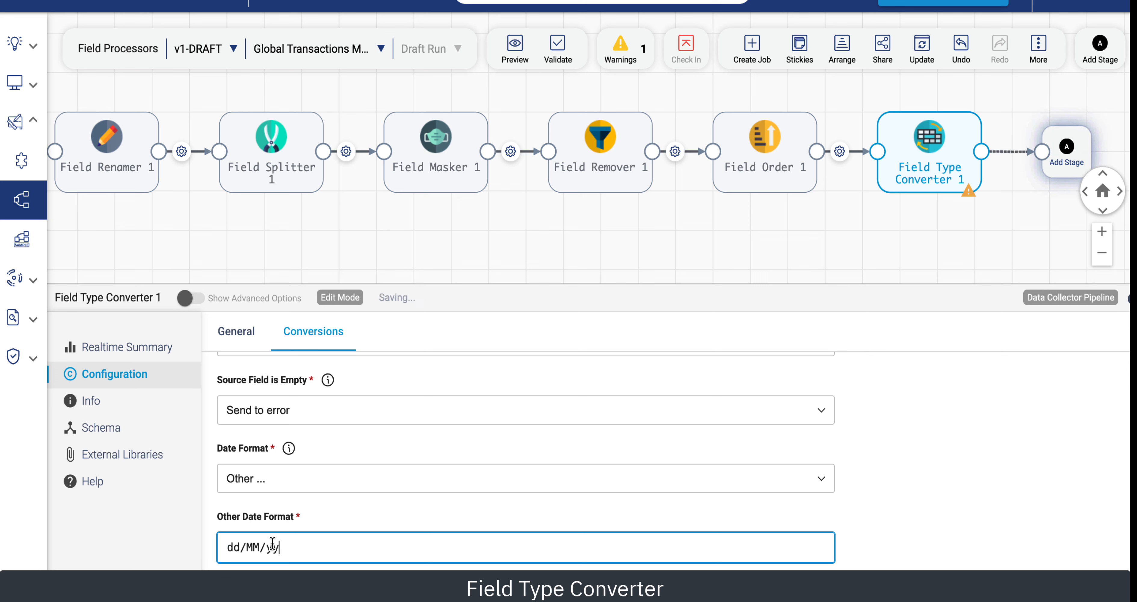
# Run a preview of the Field Type Converter's output and close the preview.
pyautogui.click(515, 47)
pyautogui.click(545, 87)
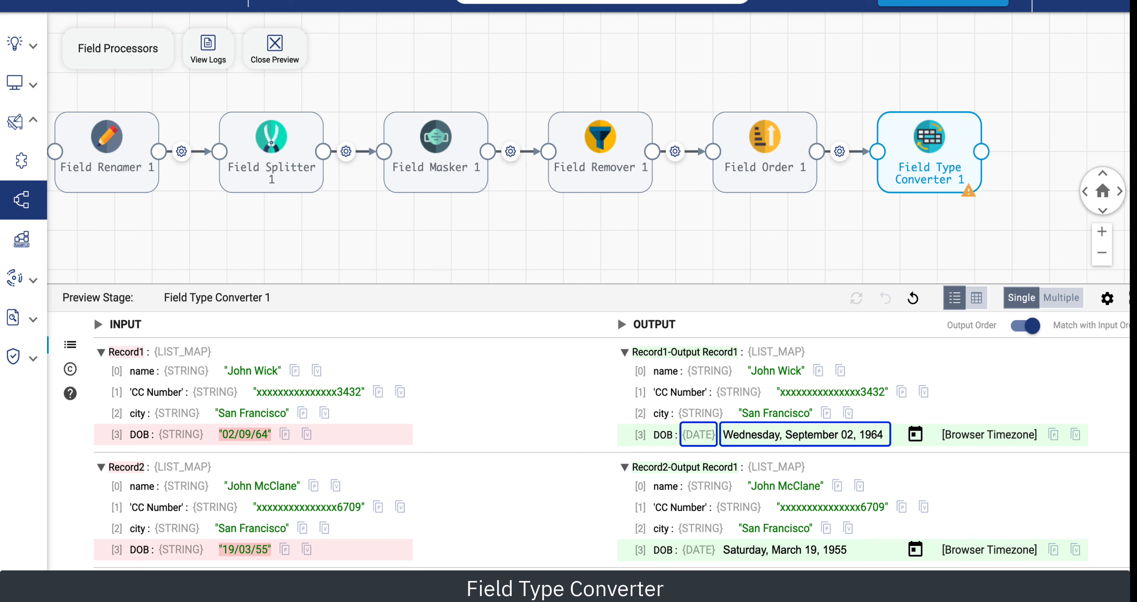
pyautogui.click(274, 48)
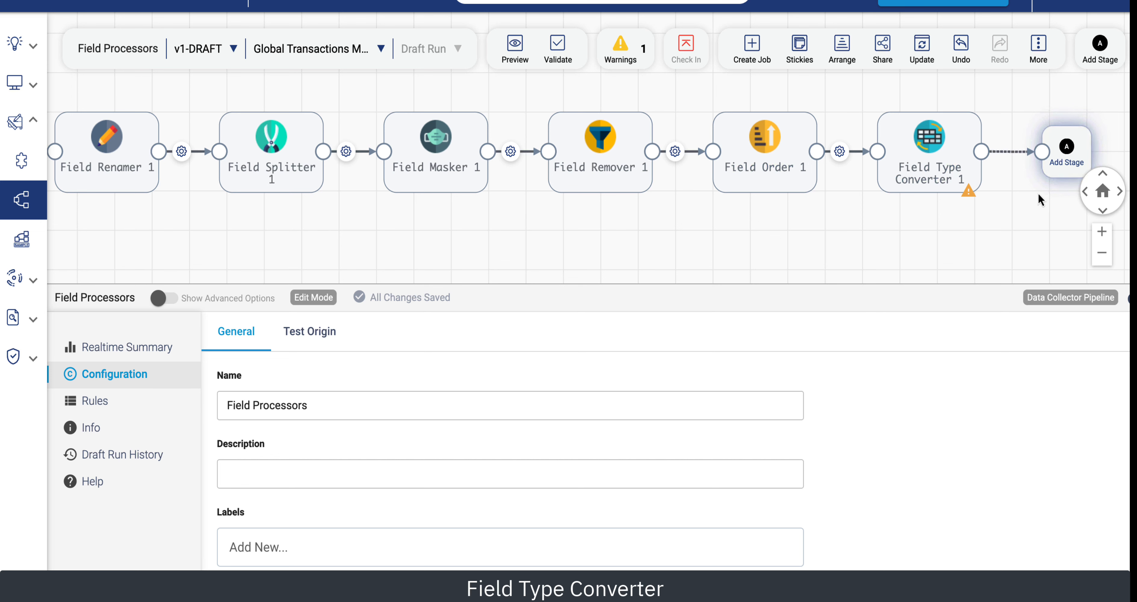
# Add a Field Mapper stage after the Field Type Converter and set its mapping expression to ${f:name()}=${f:value()}.
pyautogui.click(1067, 157)
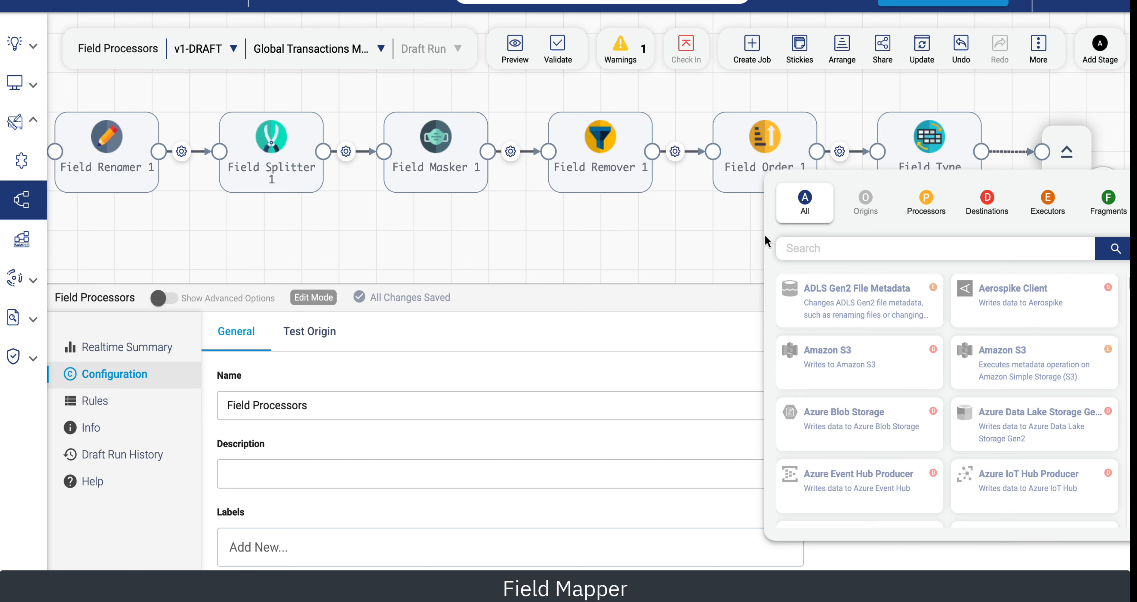
pyautogui.write('mapp')
pyautogui.click(841, 294)
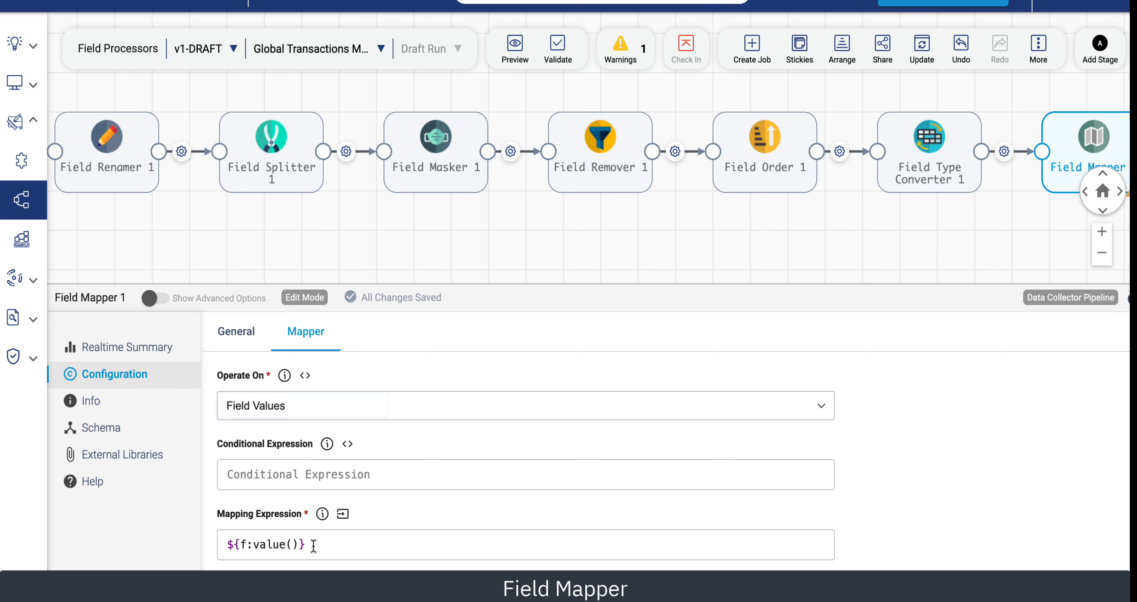
pyautogui.moveTo(311, 544); pyautogui.dragTo(212, 548)
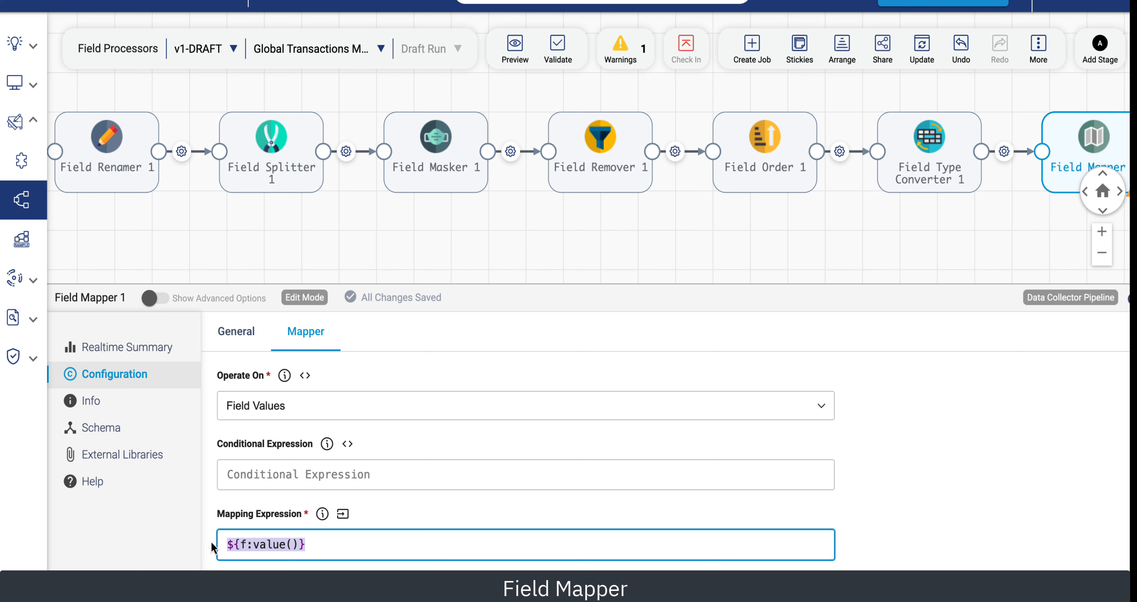
pyautogui.write('${f:name()}=${f:value()}')
# Run a preview of the Field Mapper's output and close the preview.
pyautogui.click(520, 53)
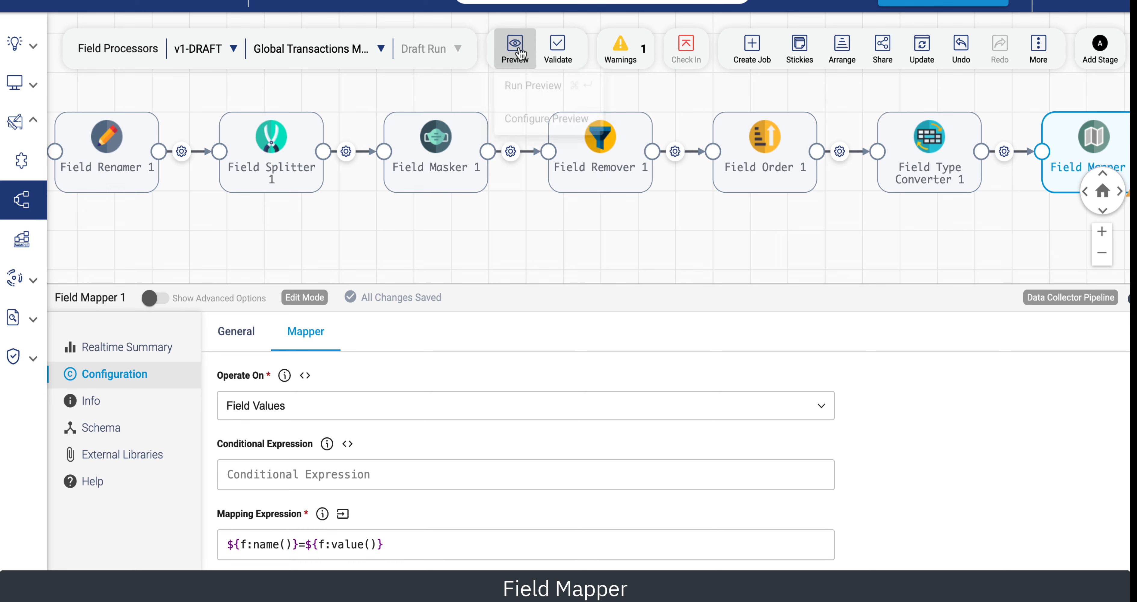
pyautogui.click(532, 84)
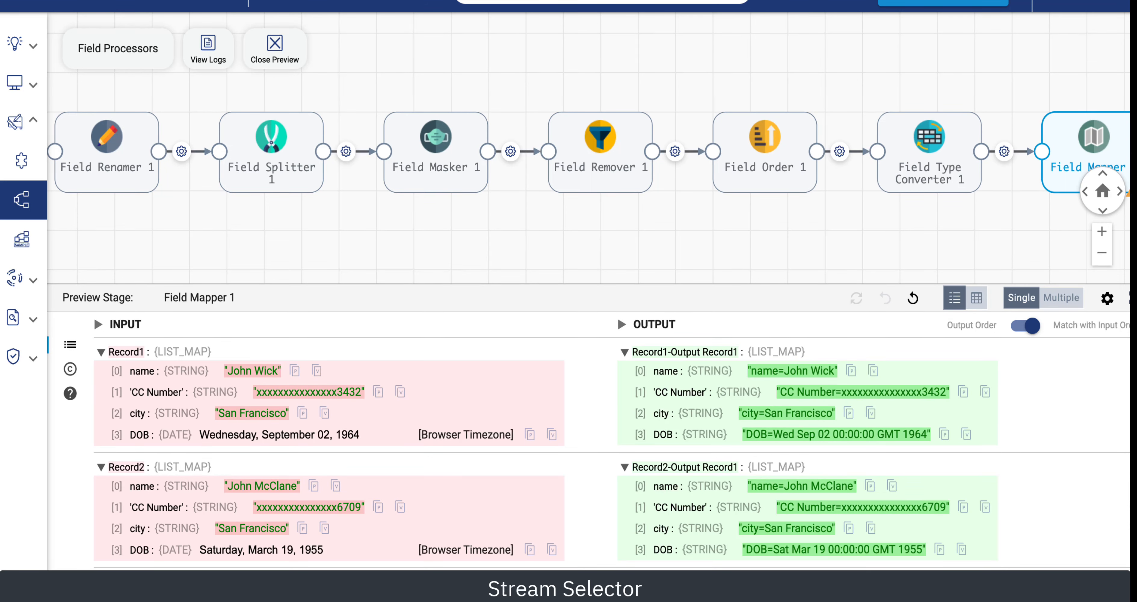
pyautogui.click(272, 51)
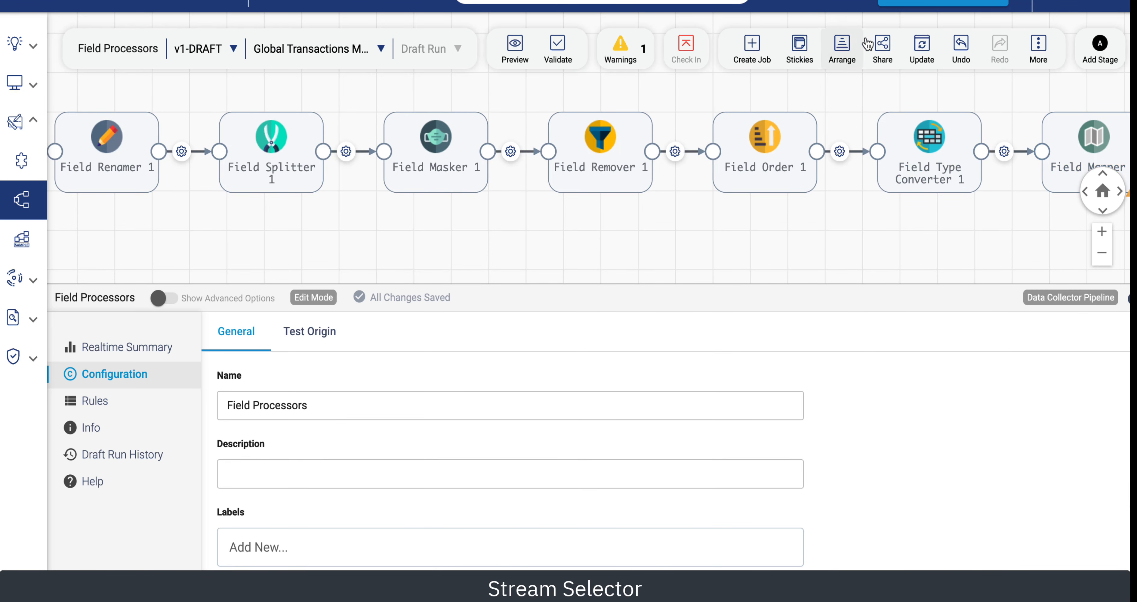
# Auto-arrange the pipeline and add a Stream Selector stage after the Field Mapper.
pyautogui.click(844, 57)
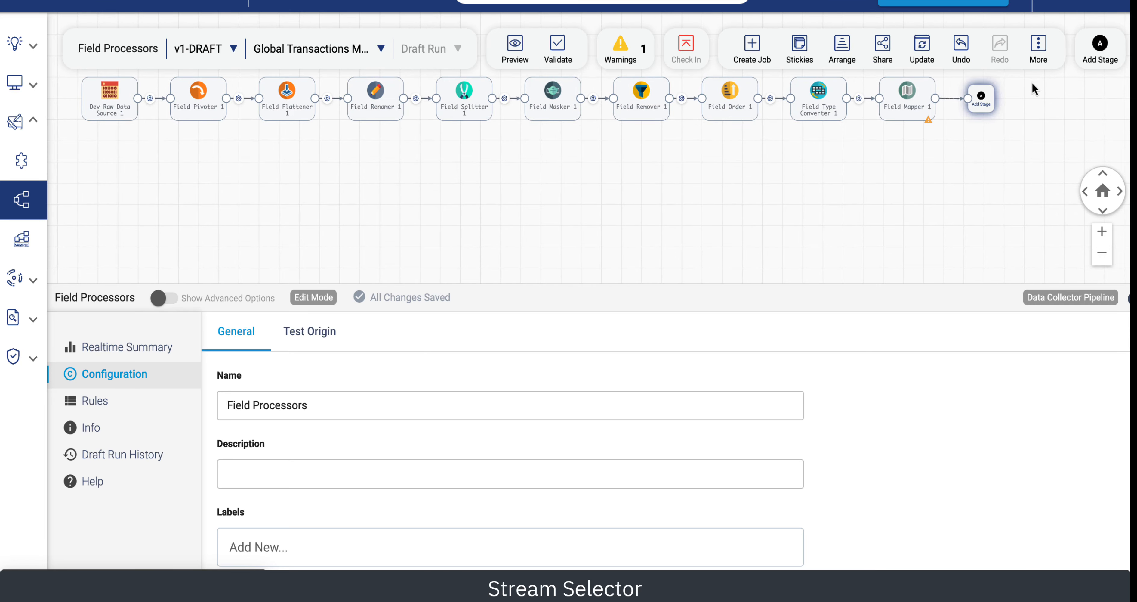
pyautogui.click(982, 98)
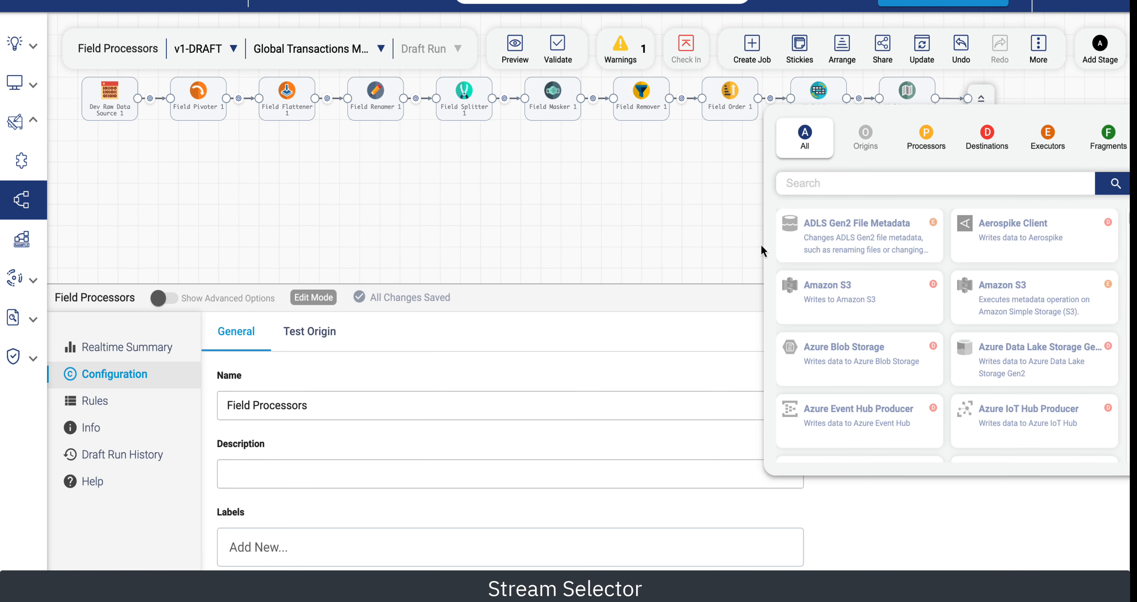
pyautogui.write('st')
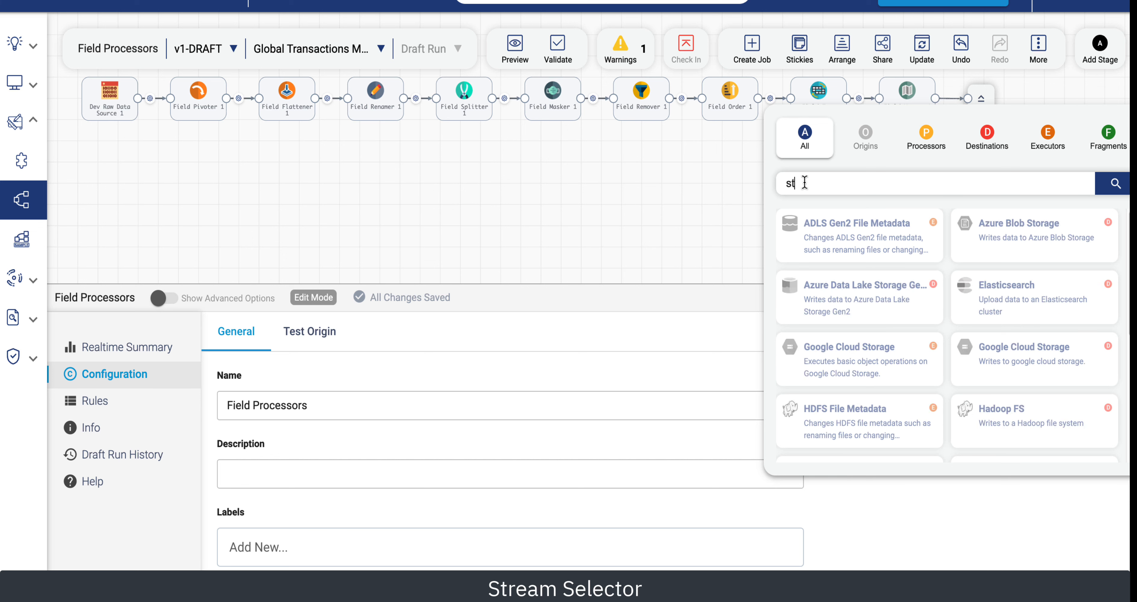
pyautogui.write('rea')
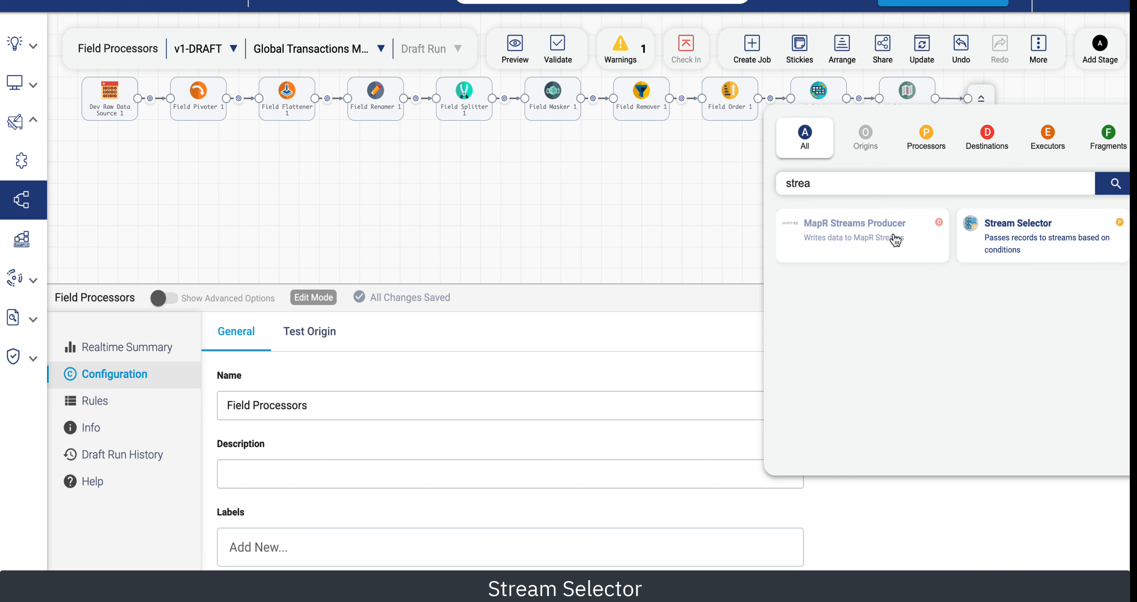
pyautogui.click(1013, 228)
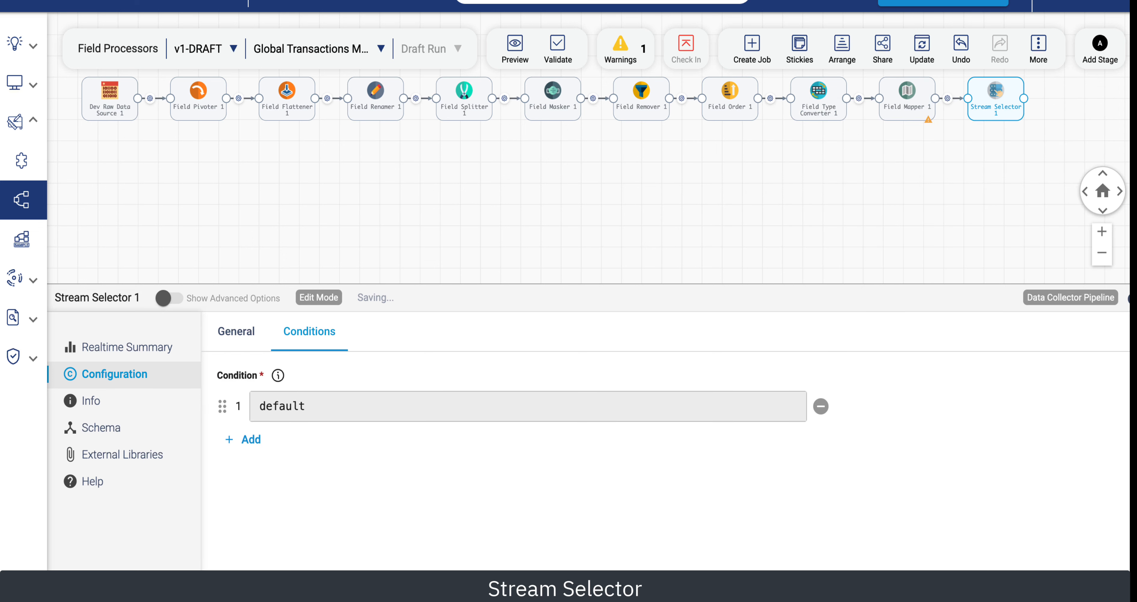
# Add a Stream Selector condition ${str:contains(str:toLower(record:value("/name")), "john")} above the default stream.
pyautogui.click(248, 441)
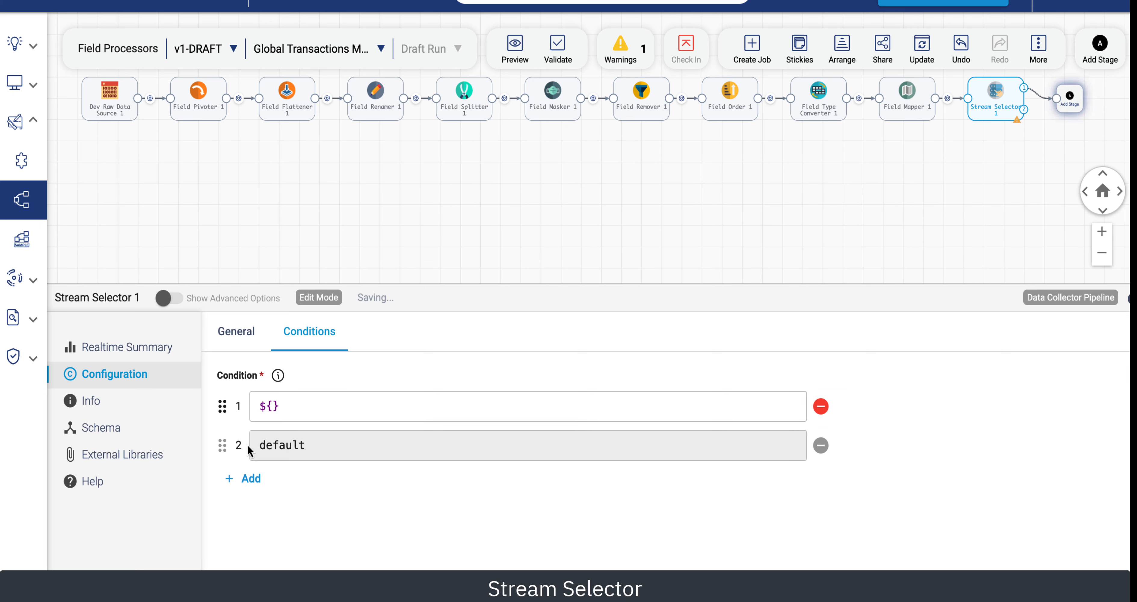
pyautogui.click(278, 407)
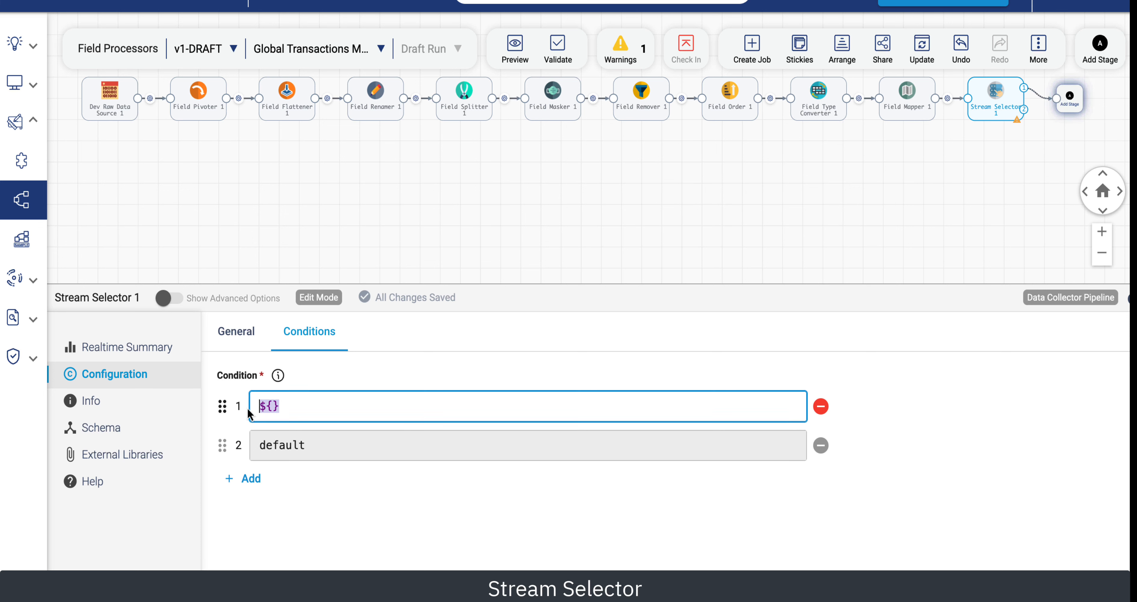
pyautogui.write('${str:contains(str:toLower(record:value("/name")), "john")}')
pyautogui.moveTo(526, 406); pyautogui.dragTo(624, 405)
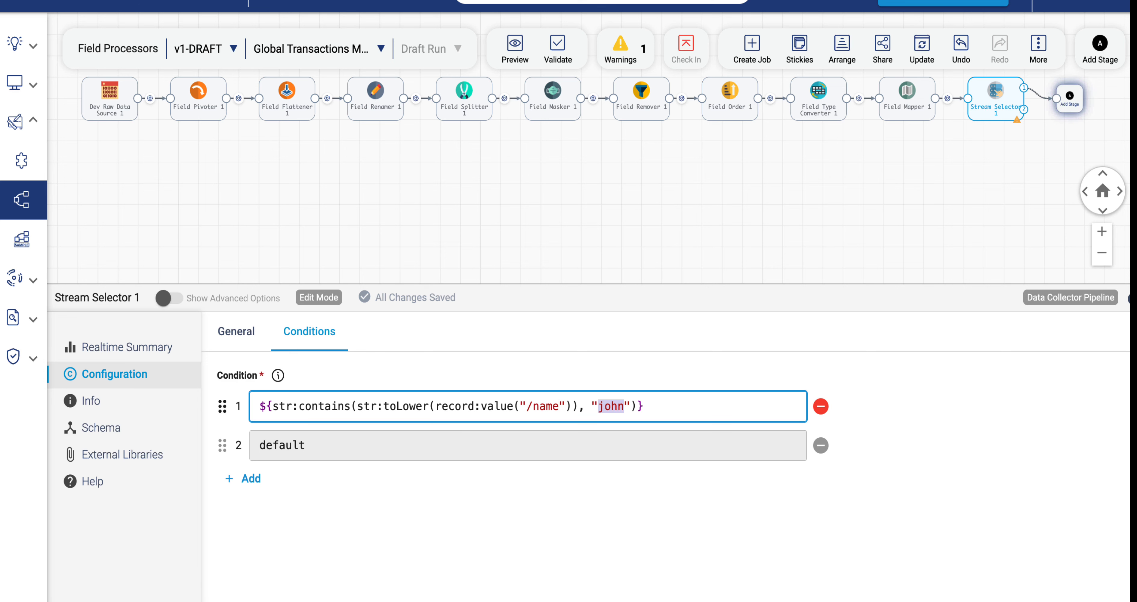
# Connect a Local FS destination to the Stream Selector's first condition output.
pyautogui.click(1070, 105)
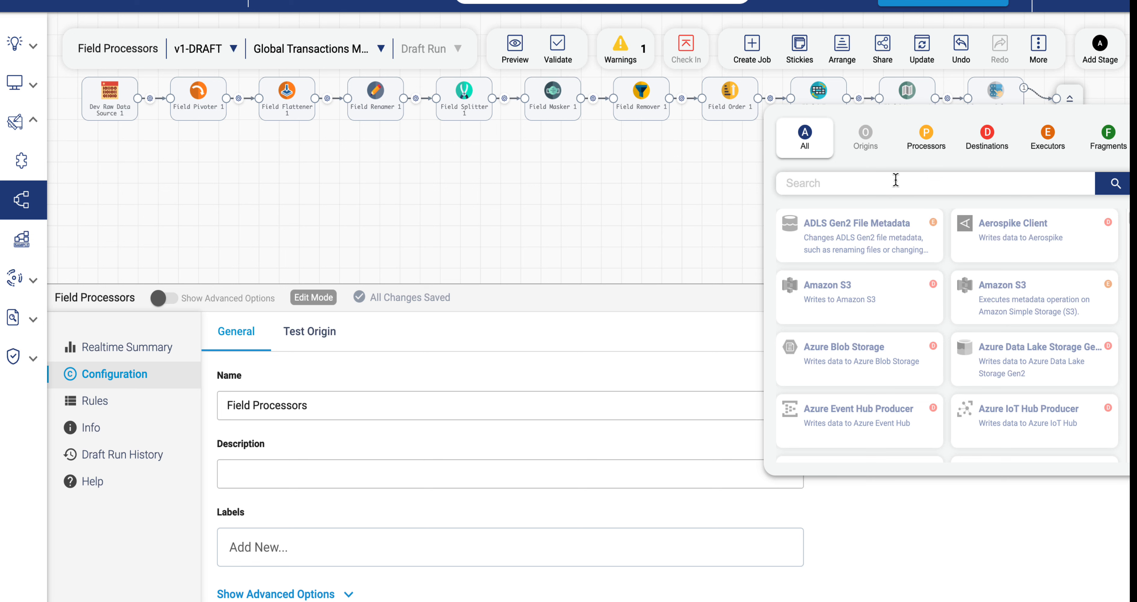
pyautogui.write('fs')
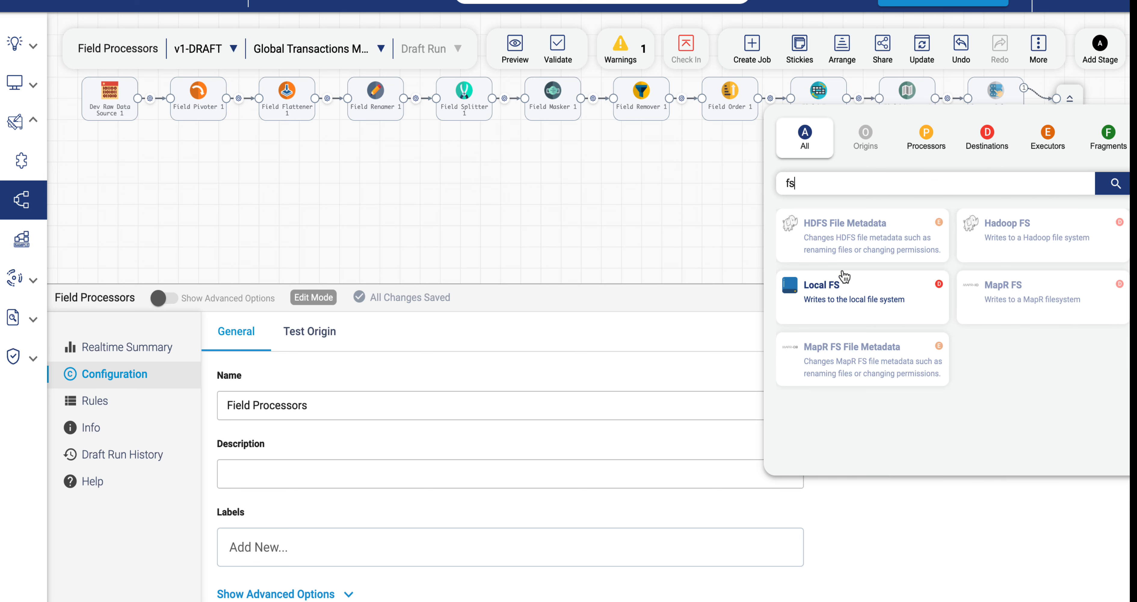
pyautogui.click(842, 278)
# Connect a second Local FS destination to the Stream Selector's default output.
pyautogui.click(1003, 113)
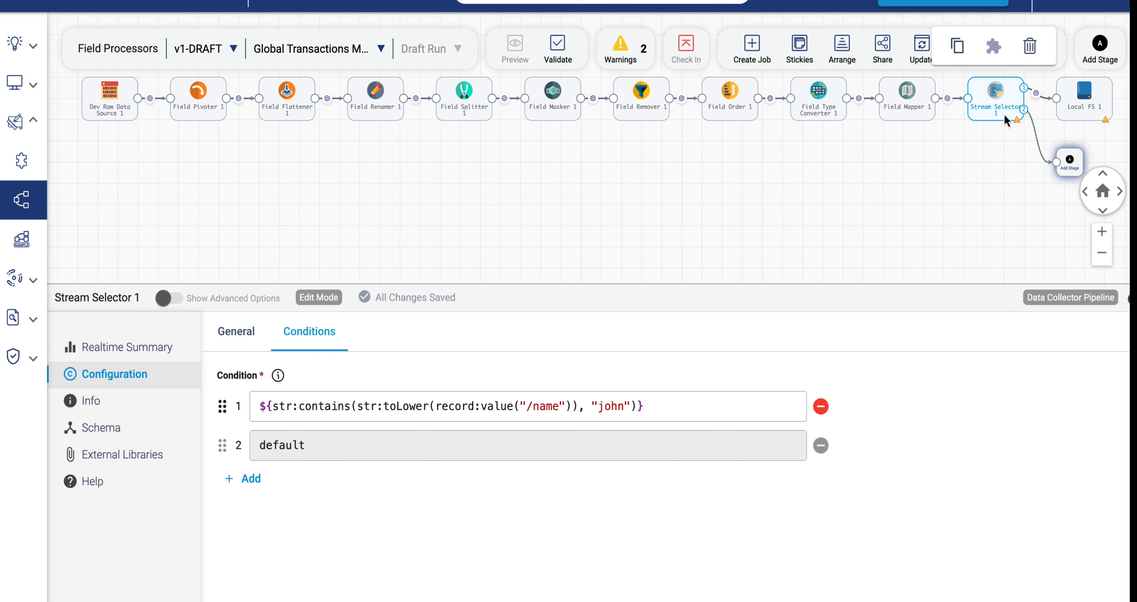
pyautogui.click(1069, 163)
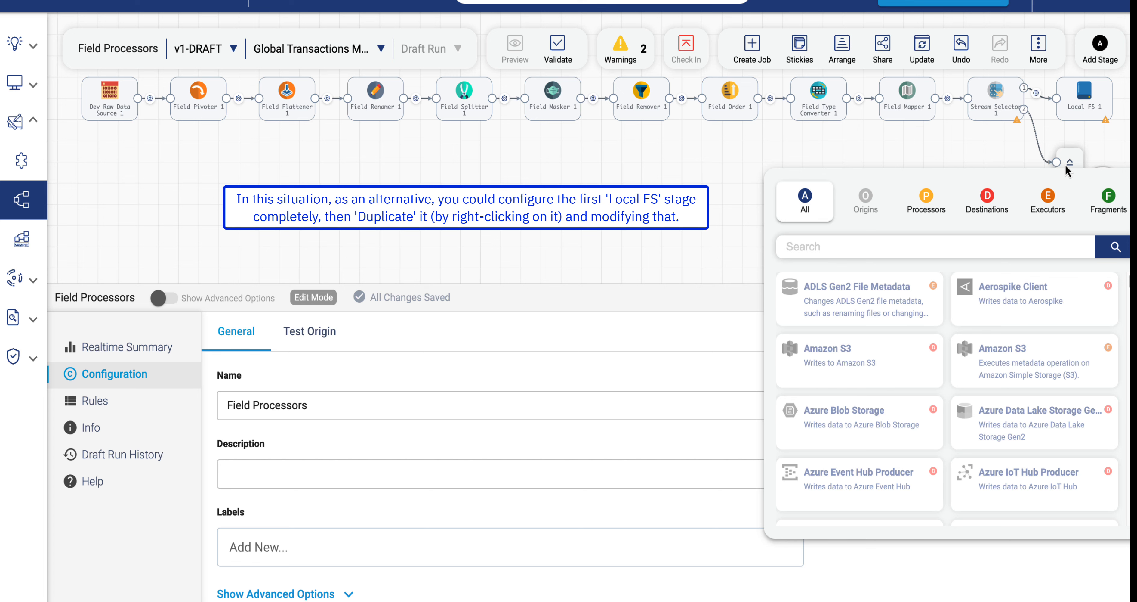
pyautogui.write('fs')
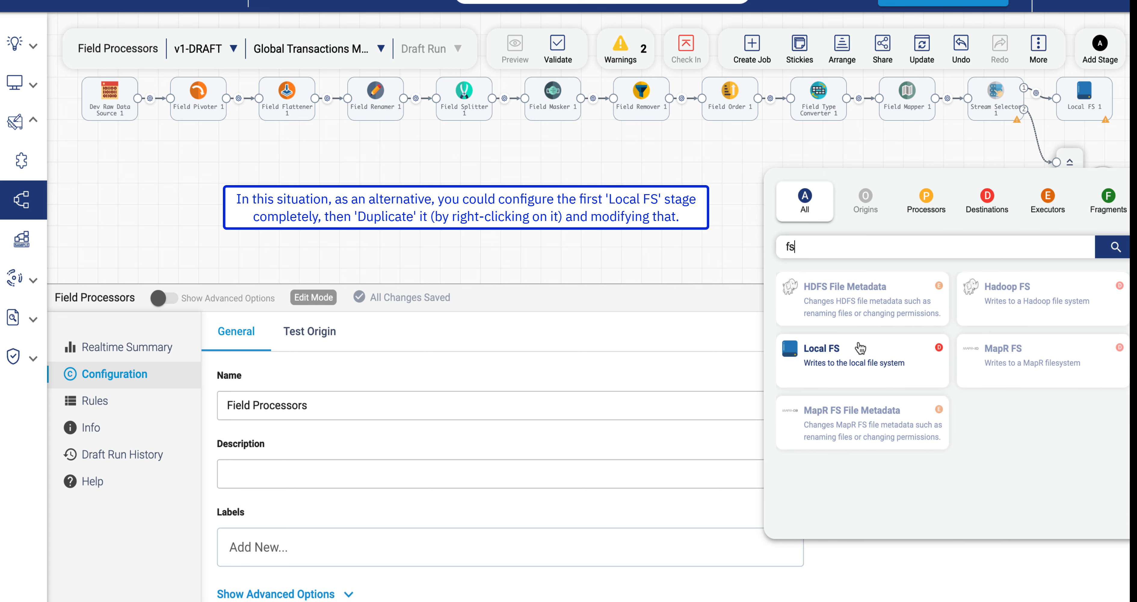
pyautogui.click(860, 349)
# Set the first Local FS's directory template to /tmp/out/FieldProcessor-John.
pyautogui.click(1088, 119)
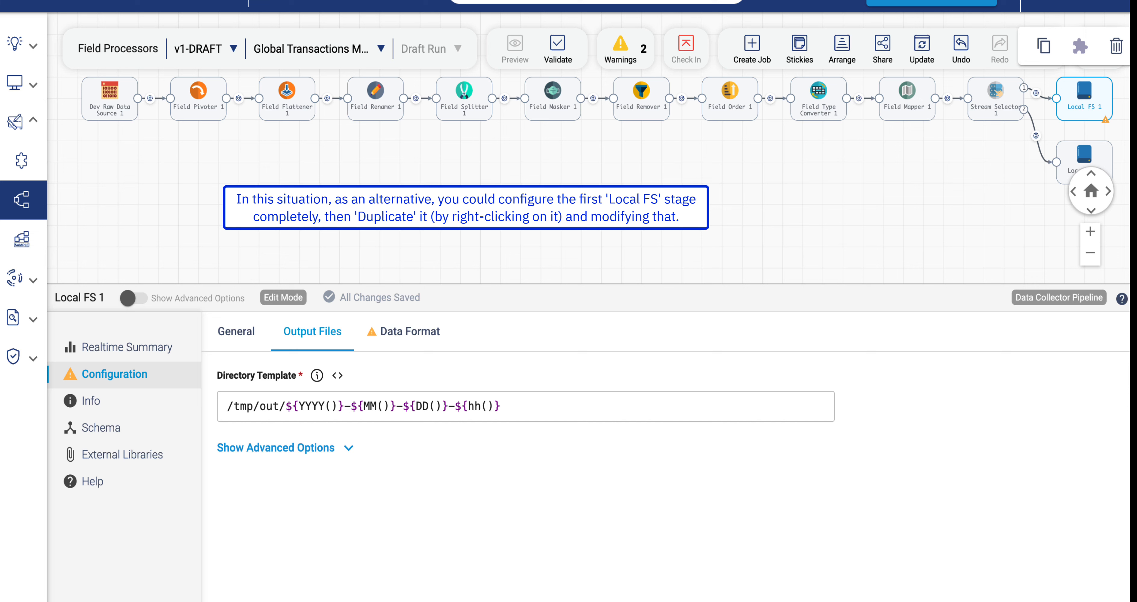
pyautogui.moveTo(503, 406); pyautogui.dragTo(211, 399)
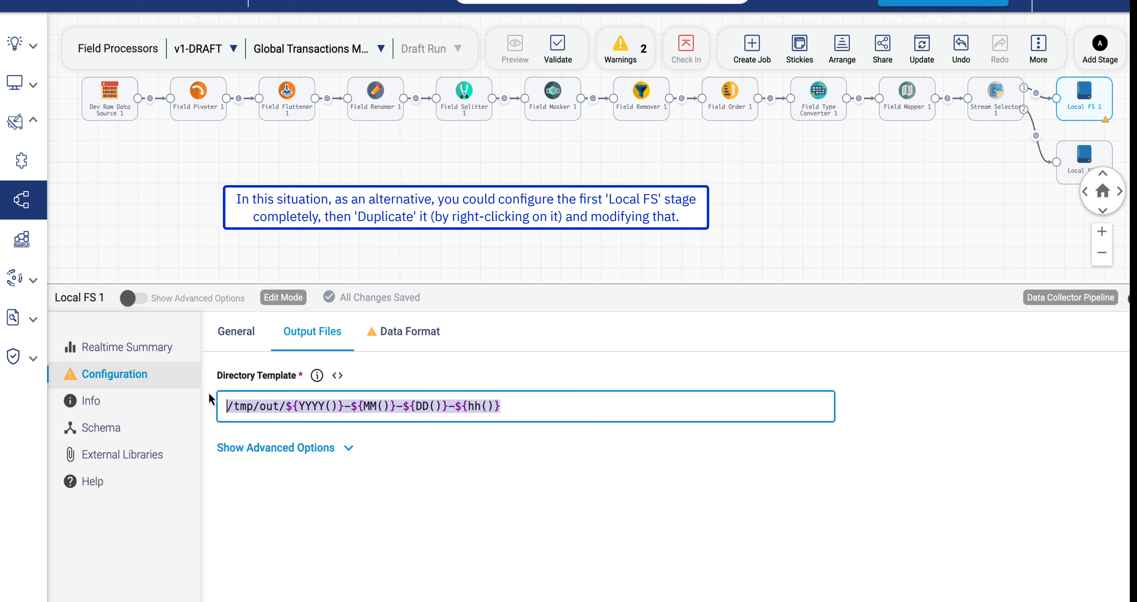
pyautogui.write('/tmp/out/FieldProcessor-John')
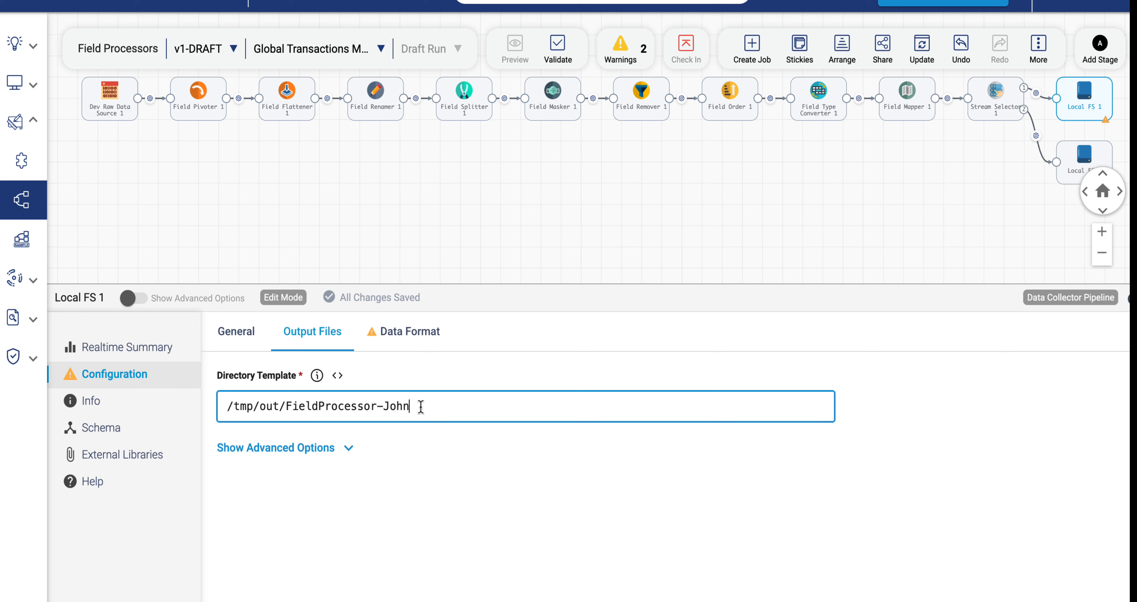
# Set the first Local FS's data format to Delimited and show its advanced options.
pyautogui.click(410, 331)
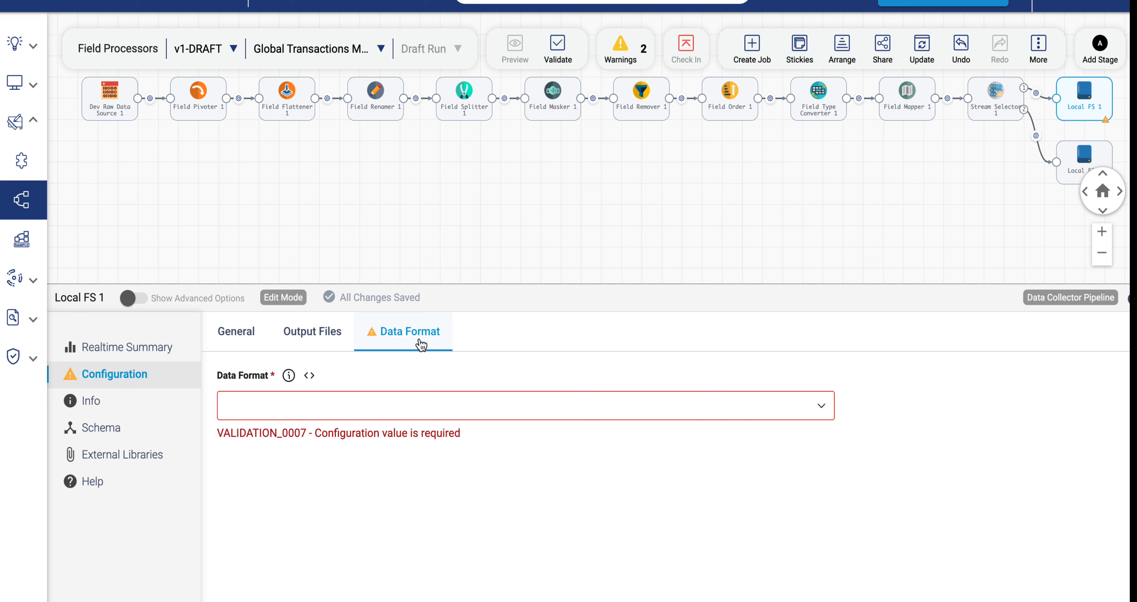
pyautogui.click(393, 414)
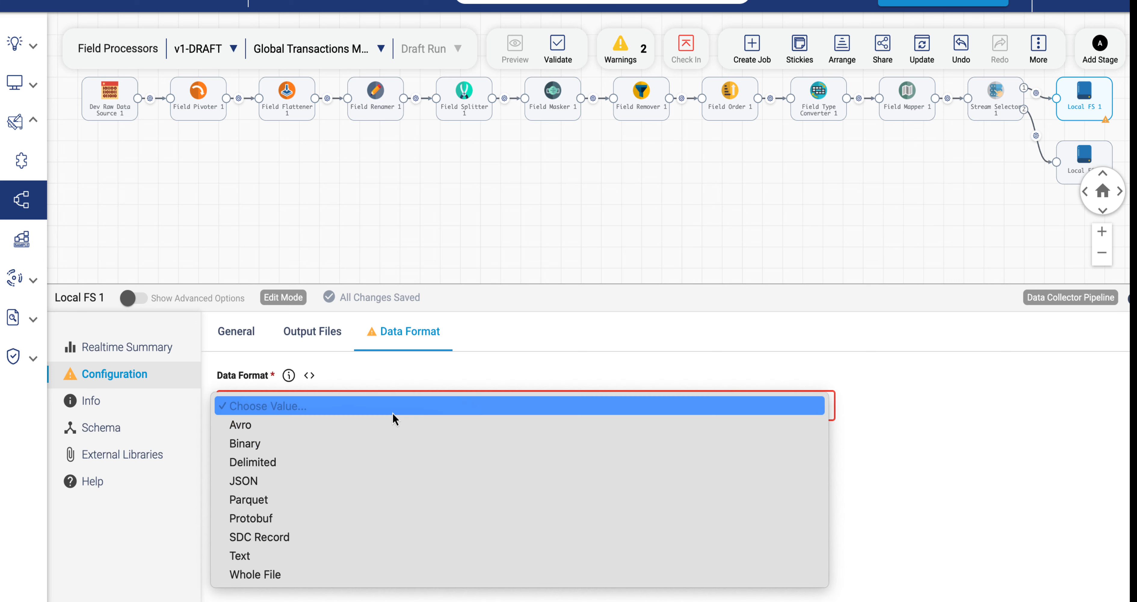
pyautogui.click(264, 462)
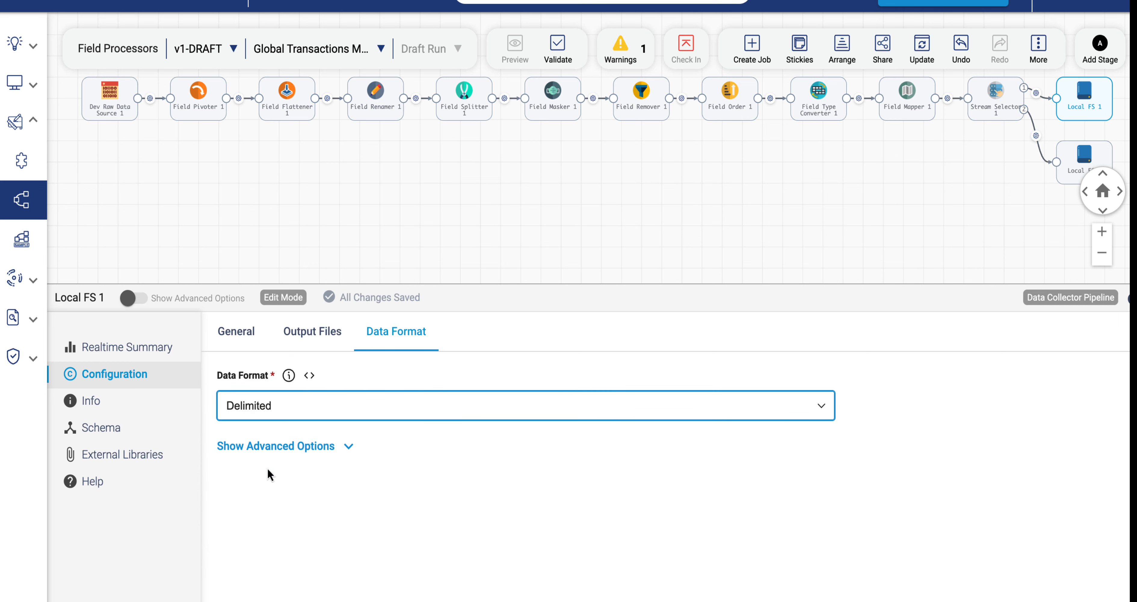
pyautogui.click(318, 449)
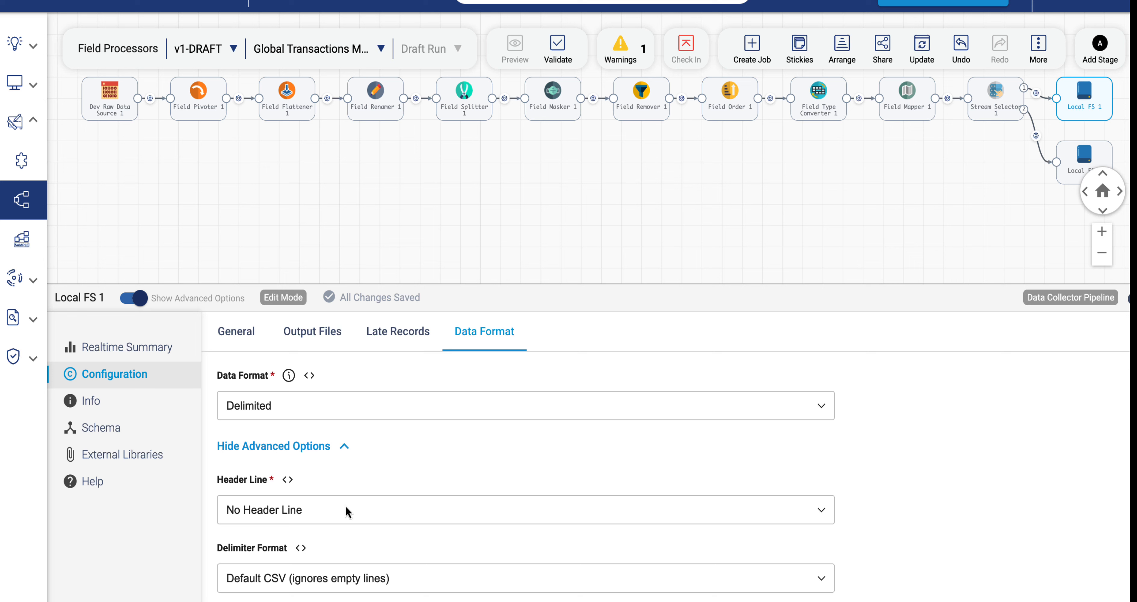
# Set the second Local FS's data format to Delimited.
pyautogui.click(1077, 155)
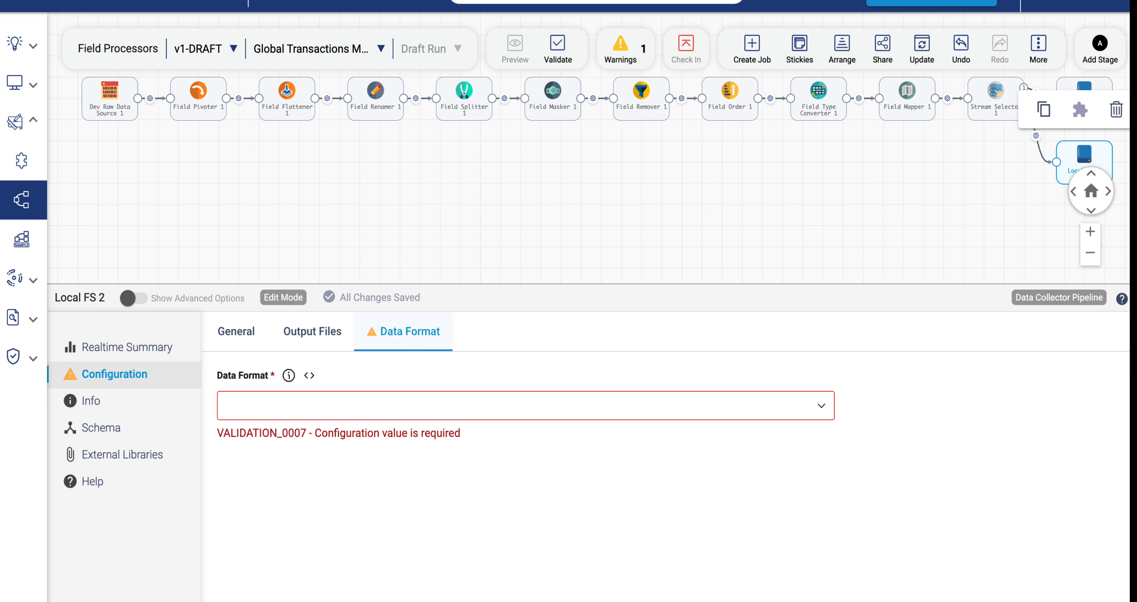
pyautogui.click(297, 403)
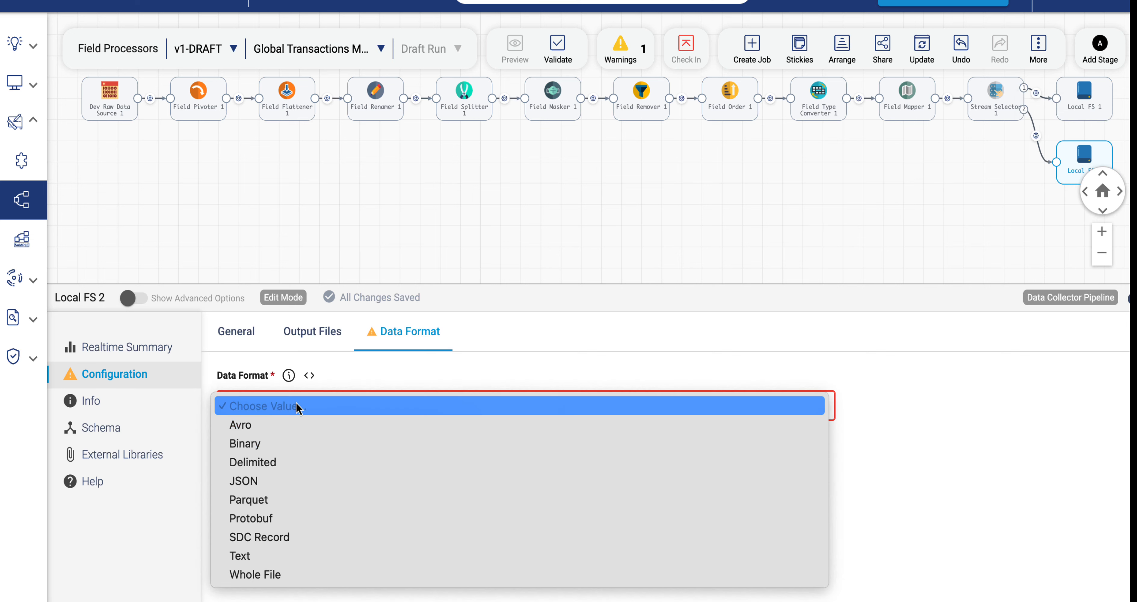
pyautogui.click(268, 469)
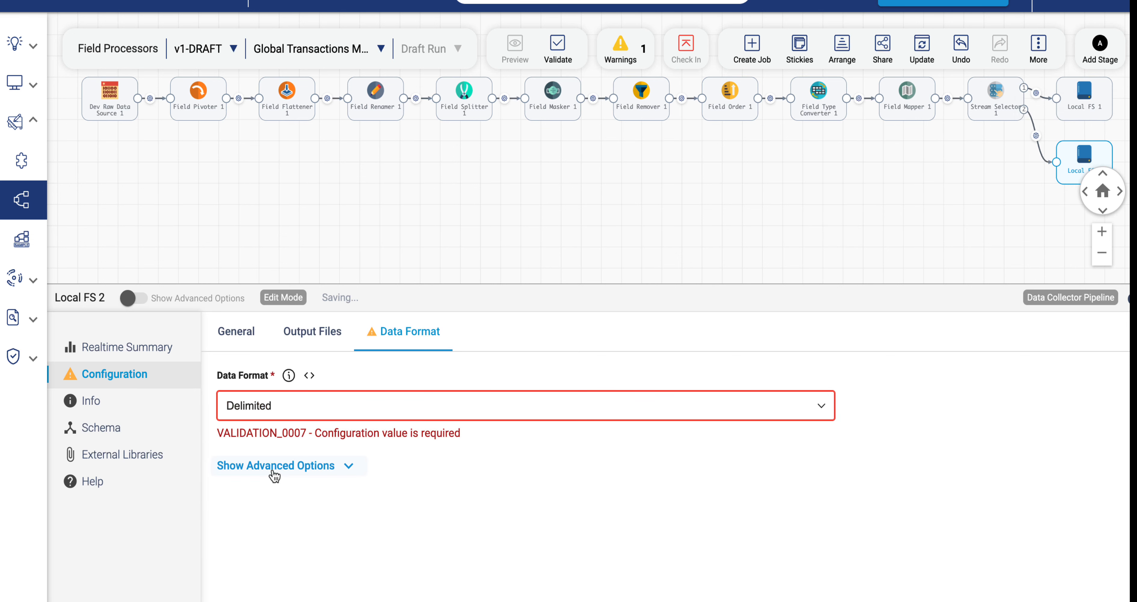
# Set the second Local FS's directory template to /tmp/out/FieldProcessor-John with NOT inserted before John.
pyautogui.click(296, 343)
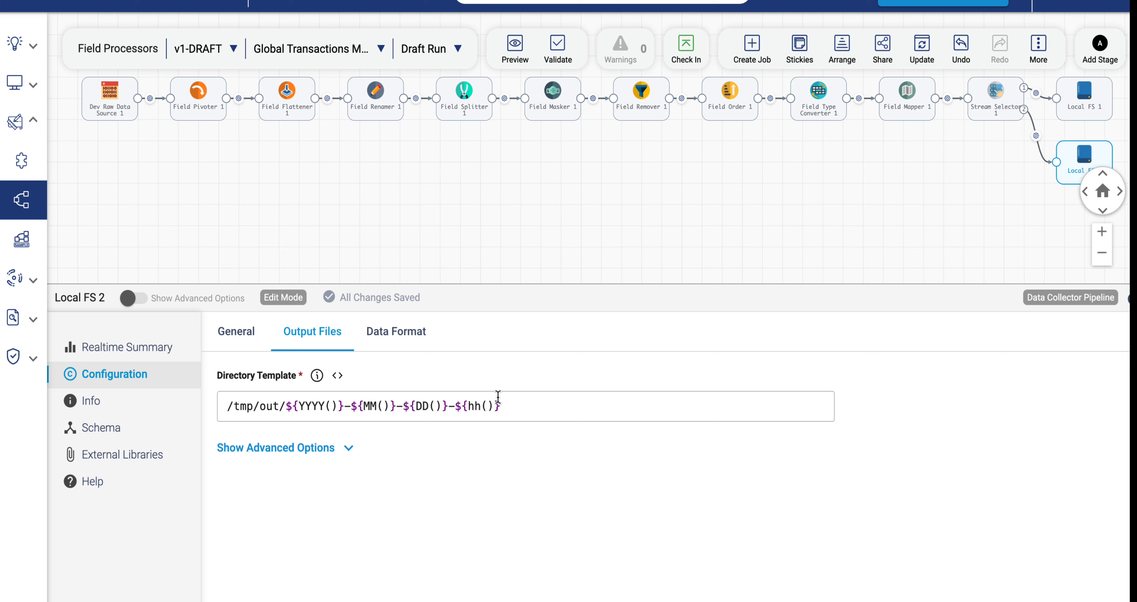
pyautogui.moveTo(504, 406); pyautogui.dragTo(197, 412)
pyautogui.write('/tmp/out/FieldProcessor-John')
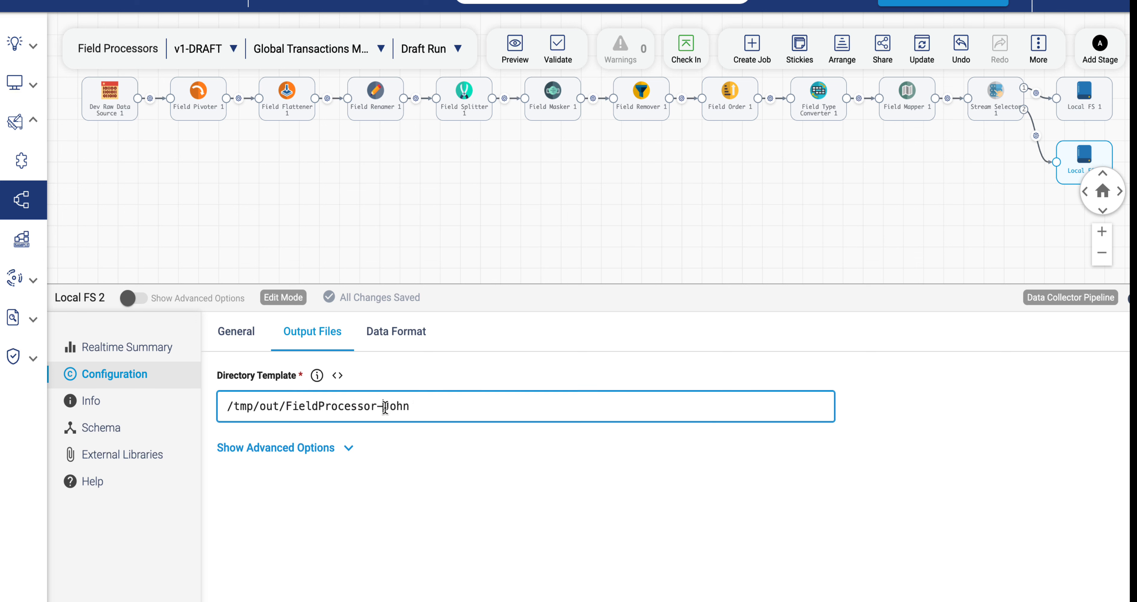
pyautogui.write('NCT')
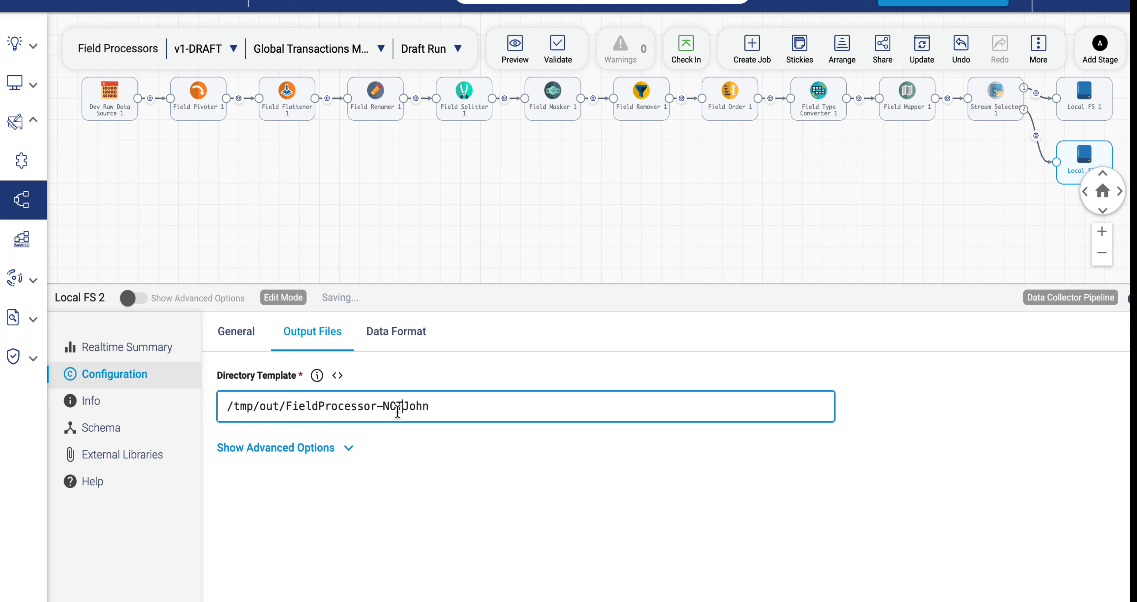
# Rename the second Local FS stage to NOT John Records.
pyautogui.click(239, 335)
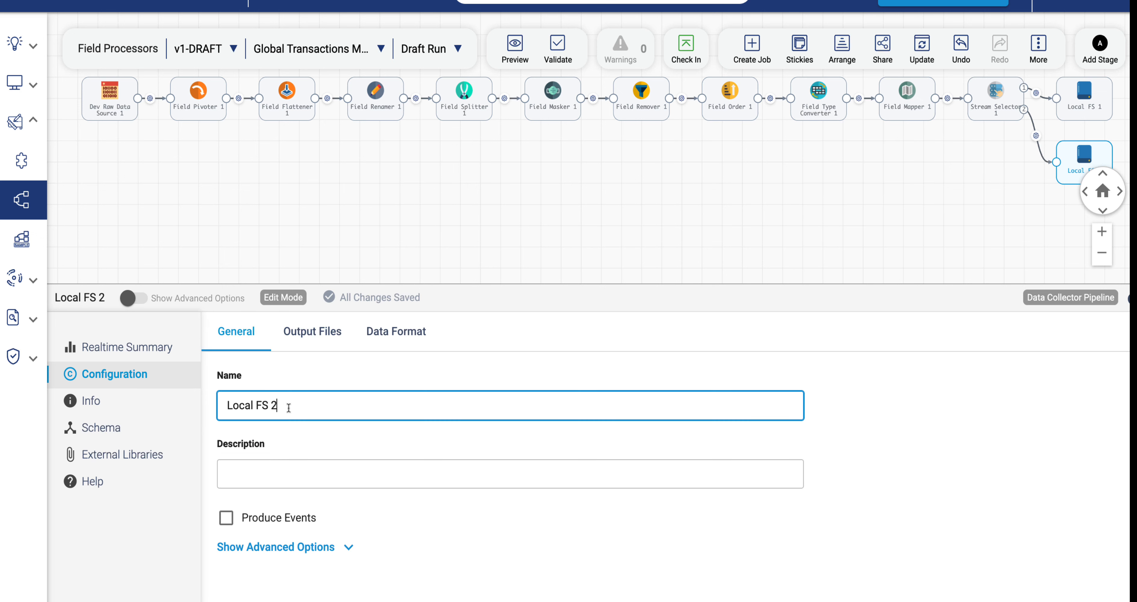
pyautogui.moveTo(288, 406); pyautogui.dragTo(183, 403)
pyautogui.write('NOT John Records')
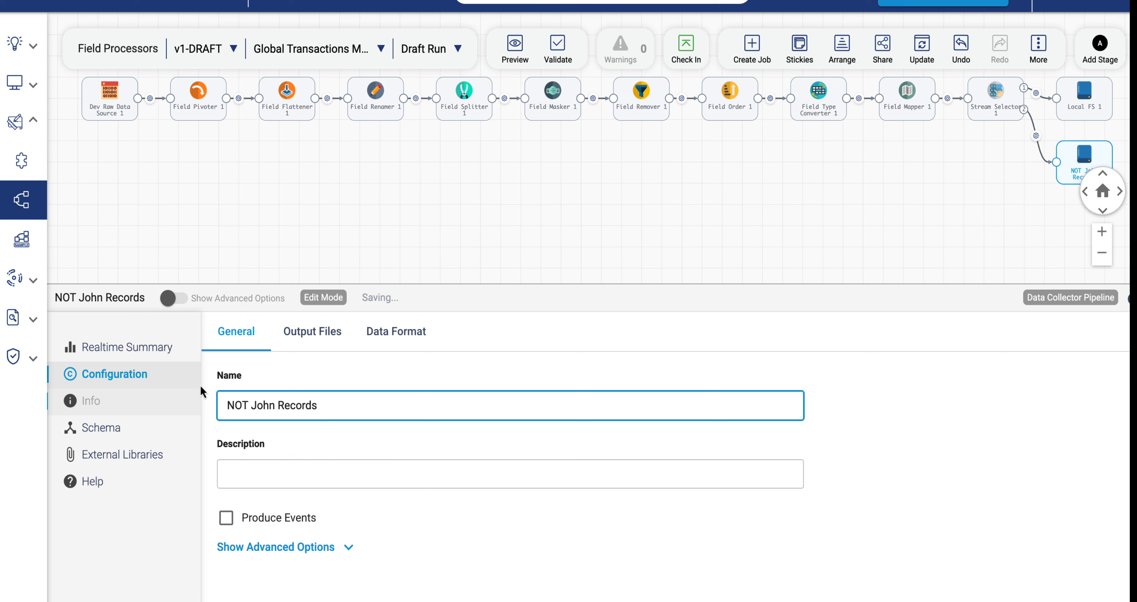
# Rename the first Local FS stage to John Records.
pyautogui.click(1067, 99)
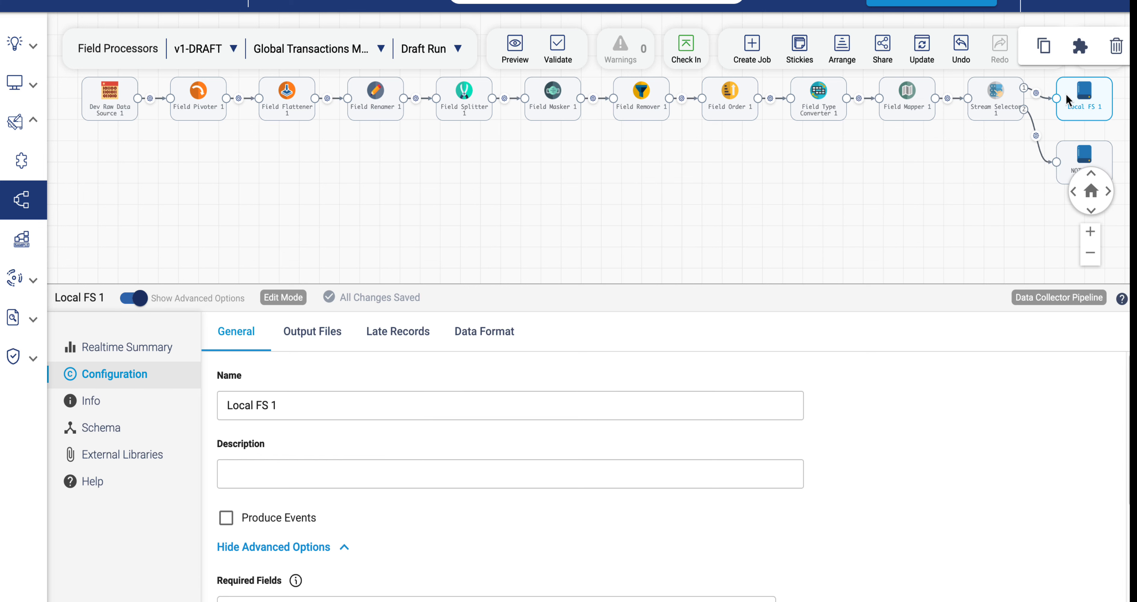
pyautogui.click(270, 405)
pyautogui.moveTo(270, 406); pyautogui.dragTo(211, 406)
pyautogui.write('John Records')
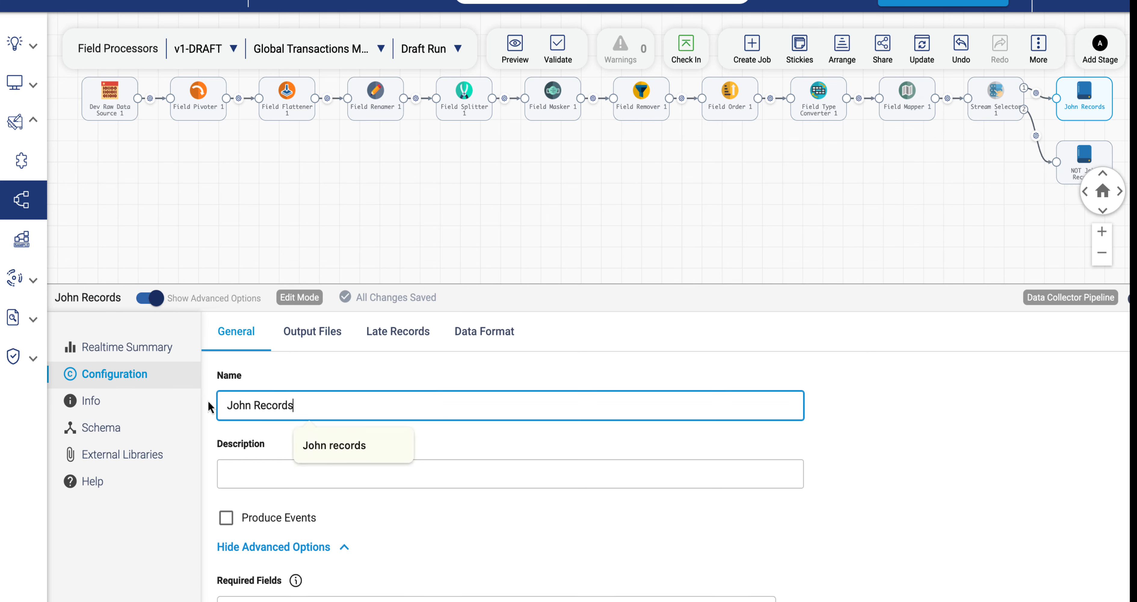
pyautogui.click(869, 238)
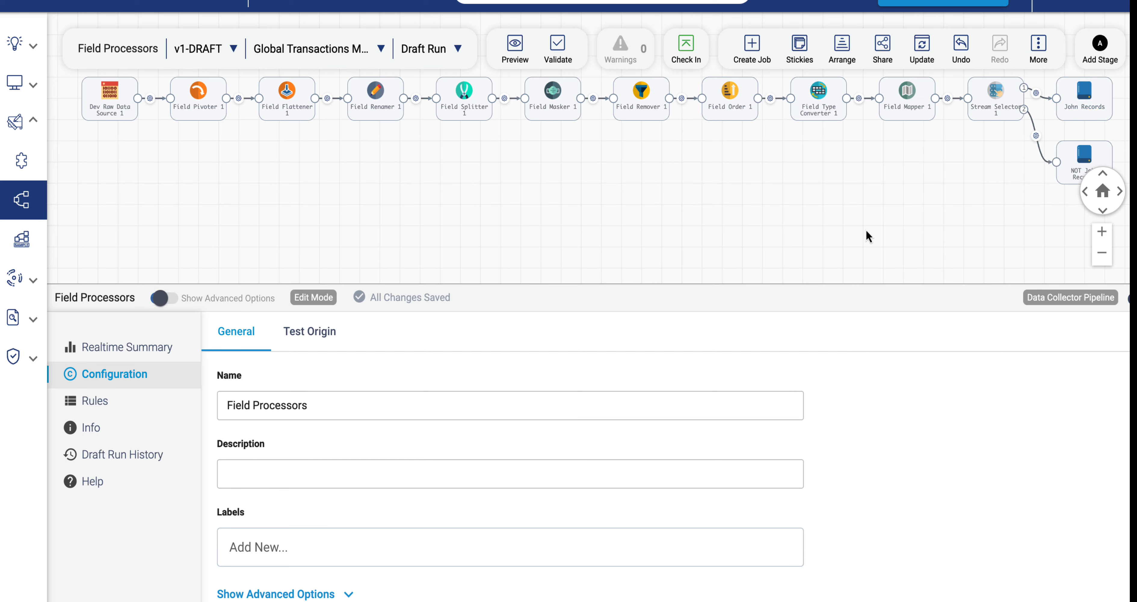
# Auto-arrange the pipeline stages and run a preview with the John Records destination selected.
pyautogui.click(843, 44)
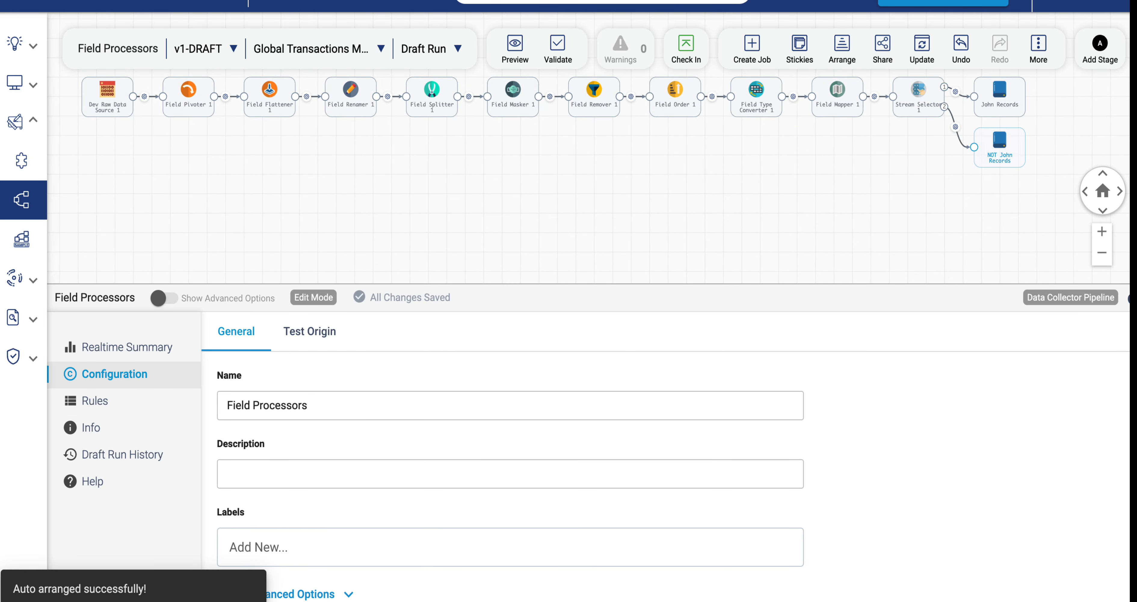
pyautogui.click(1000, 93)
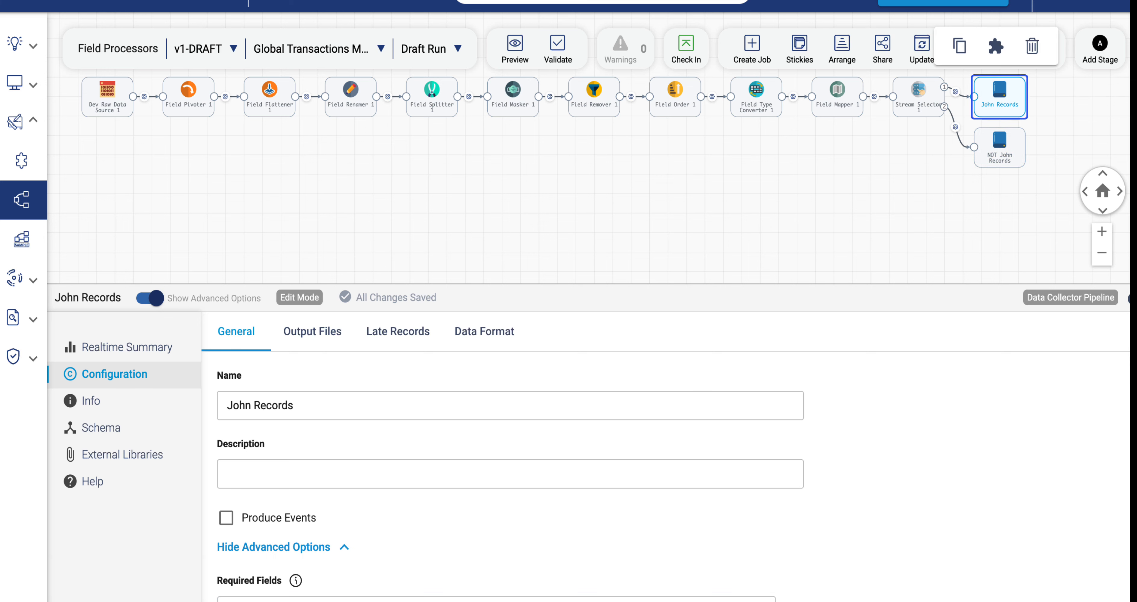
pyautogui.click(525, 58)
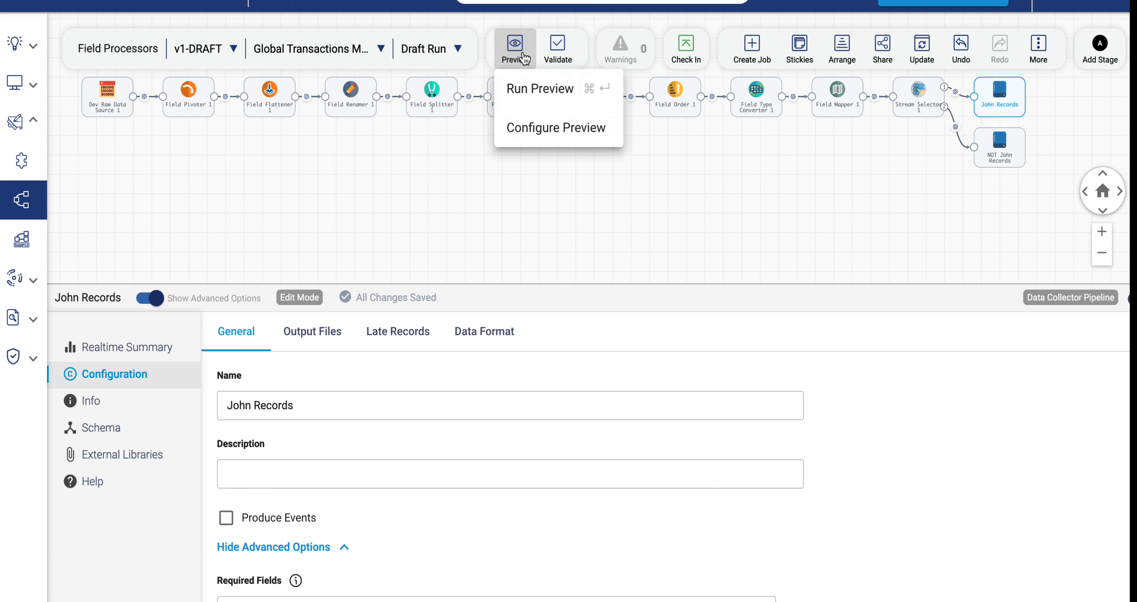
pyautogui.click(539, 86)
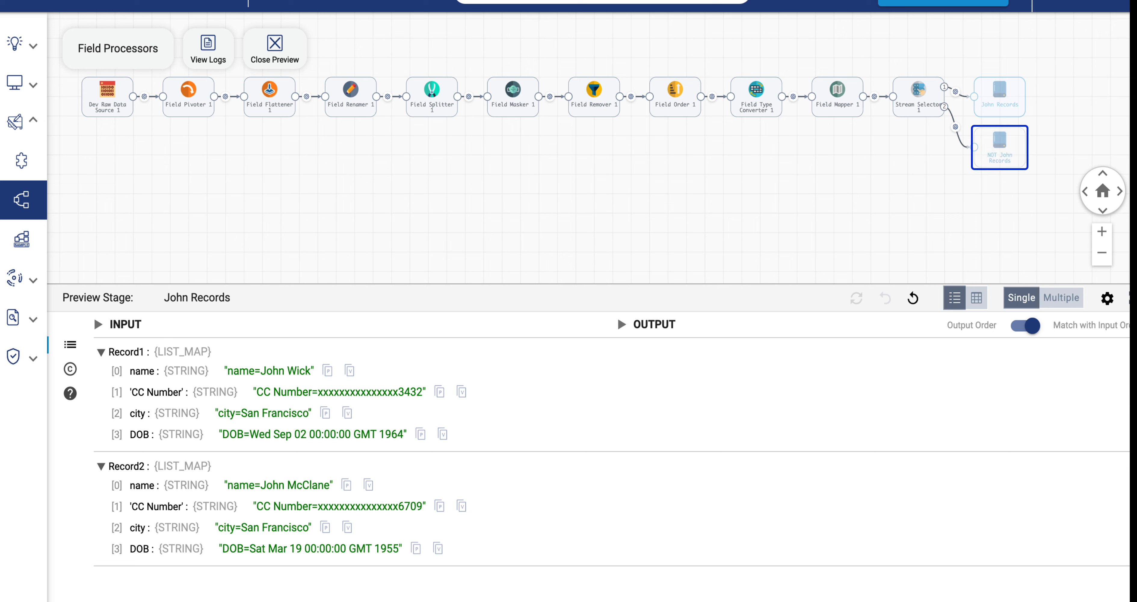
# Inspect the NOT John Records preview records and the Dev Raw Data Source's raw JSON data.
pyautogui.click(1000, 147)
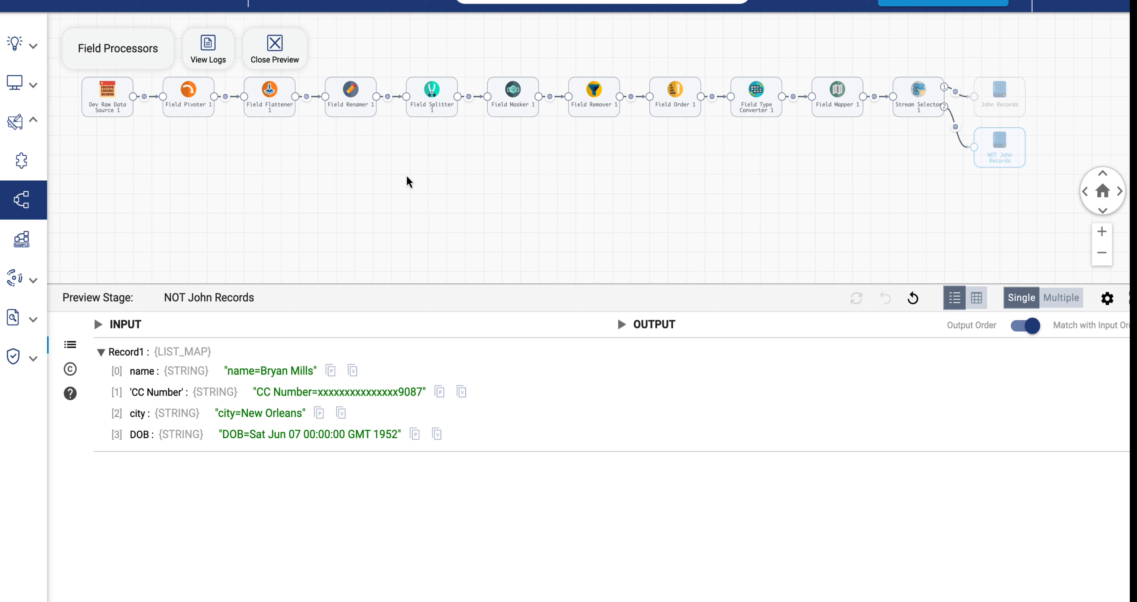
pyautogui.click(117, 104)
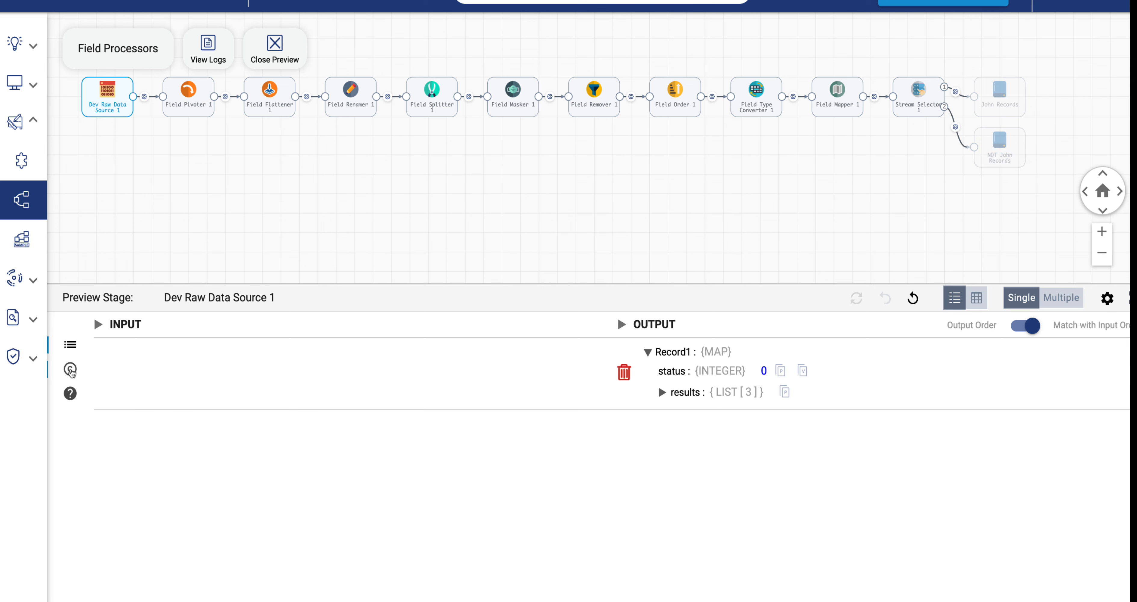
pyautogui.click(71, 370)
pyautogui.scroll(-2, 360, 505)
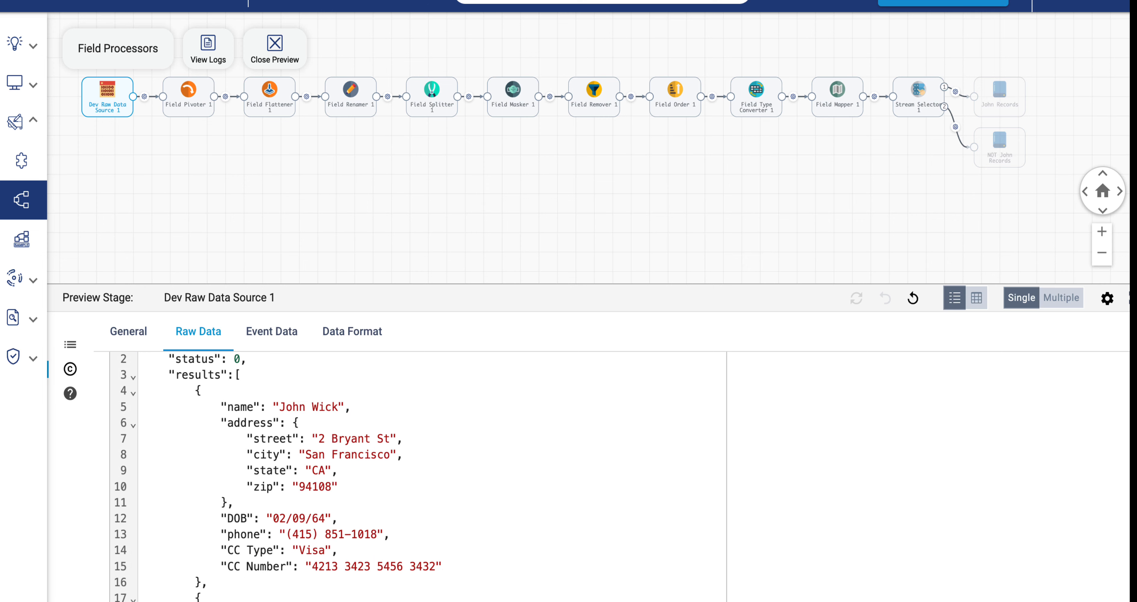
pyautogui.scroll(-6, 360, 477)
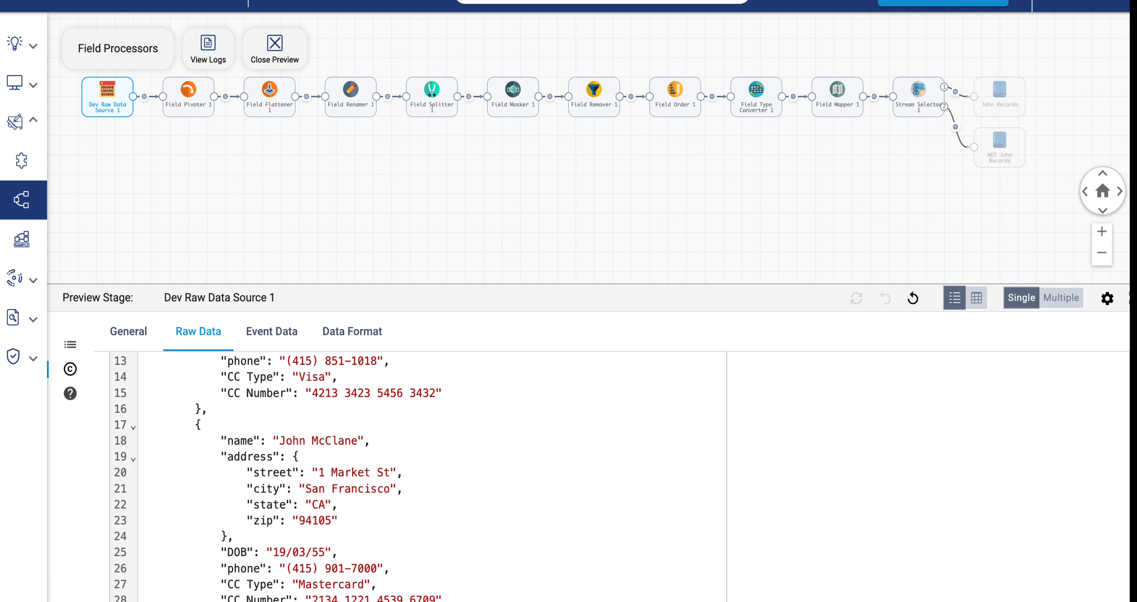
pyautogui.scroll(-6, 360, 478)
pyautogui.scroll(-6, 359, 477)
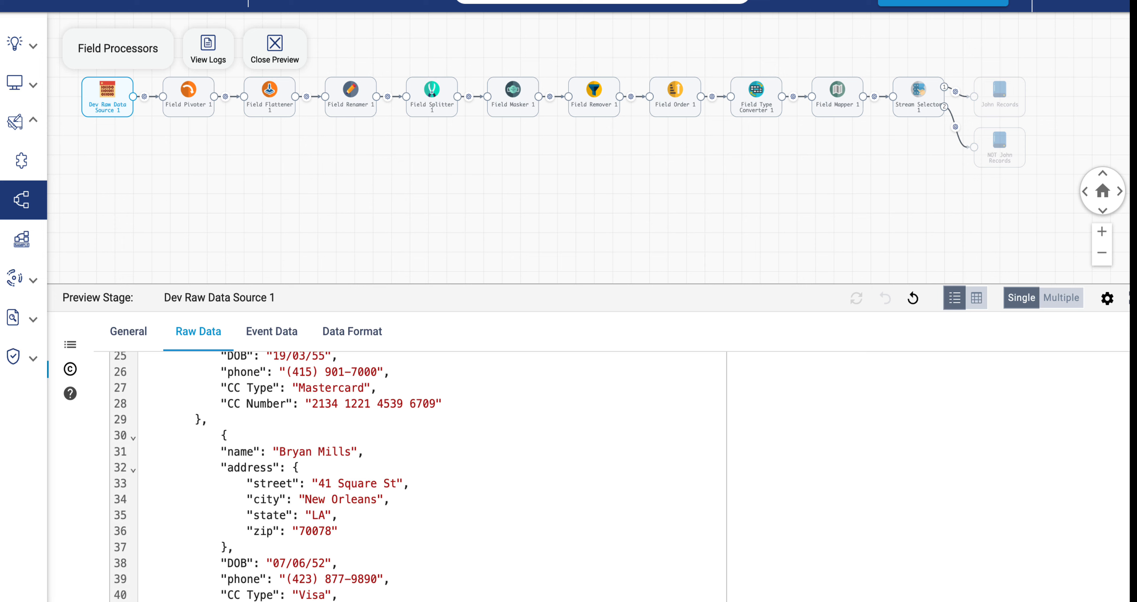
pyautogui.scroll(18, 418, 477)
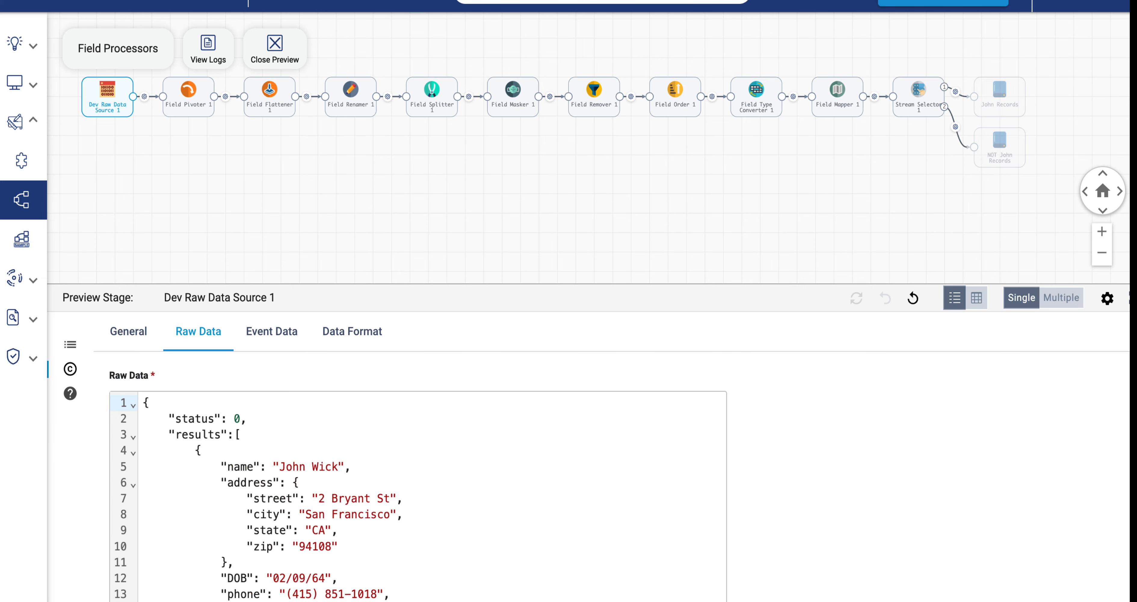